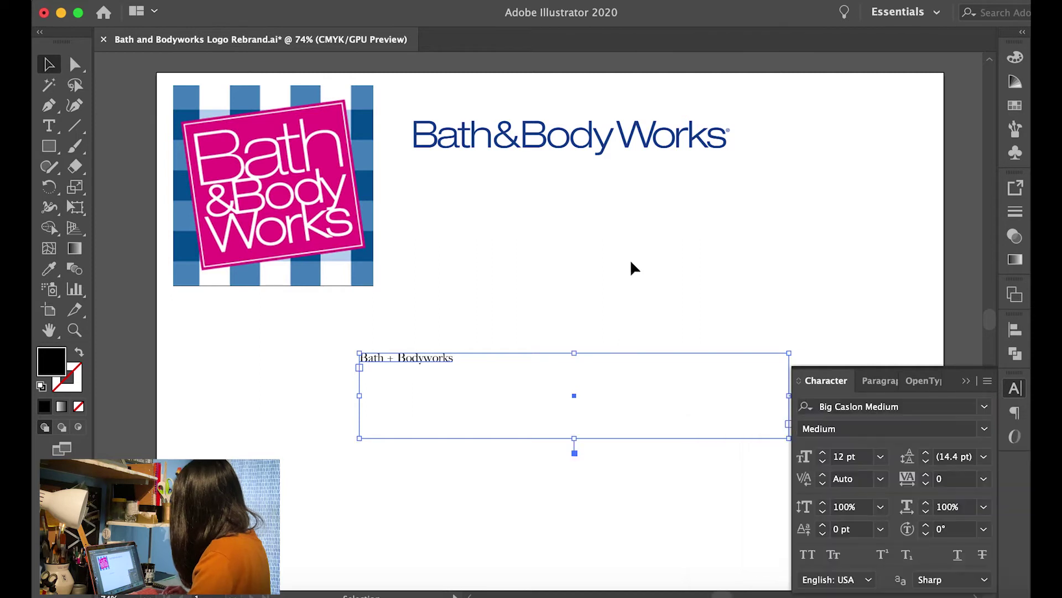
Format the "Bath + Bodyworks" text as 36 pt all caps with a tracking of 200
click(880, 456)
click(903, 404)
key(shift+super+k)
key(super+minus)
key(shift+super+comma)
key(shift+super+comma)
key(shift+super+comma)
key(shift+super+comma)
key(shift+super+comma)
key(shift+super+comma)
click(983, 478)
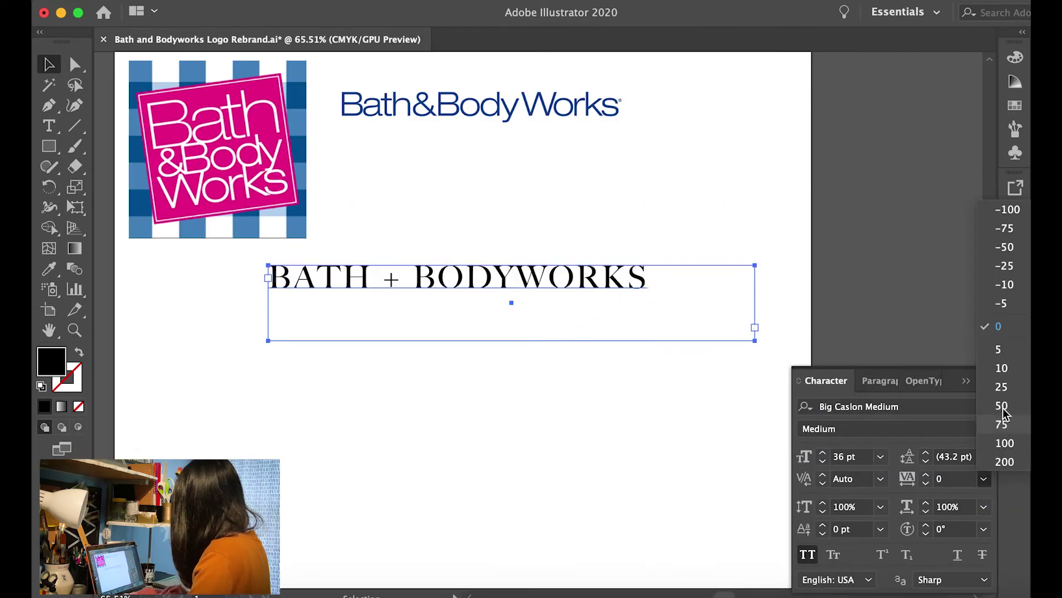
click(998, 463)
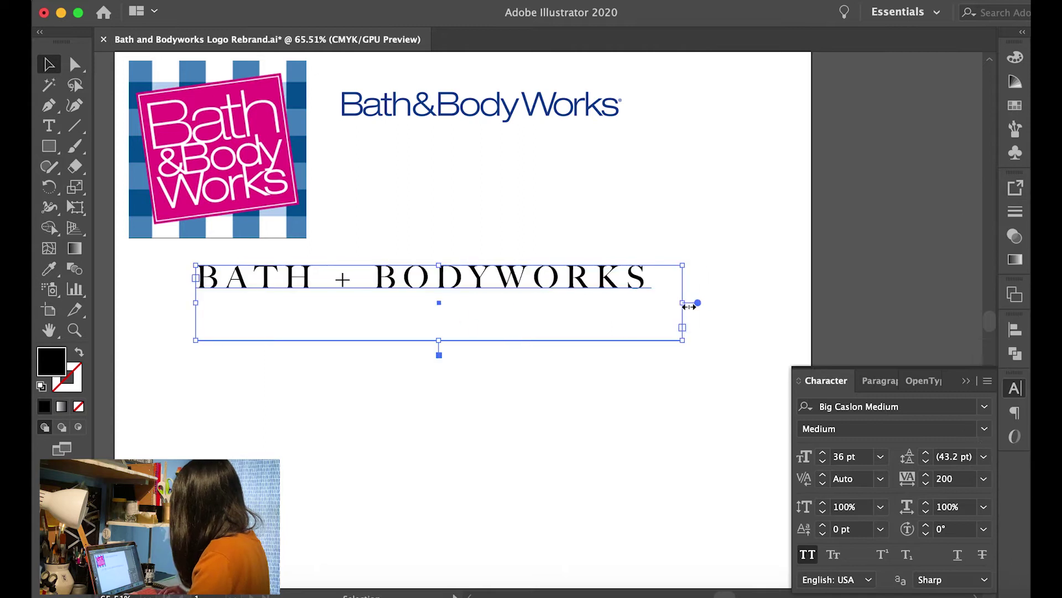
Set the wordmark's tracking to 300
key(super+equal)
key(super+equal)
click(983, 478)
click(952, 478)
text(300)
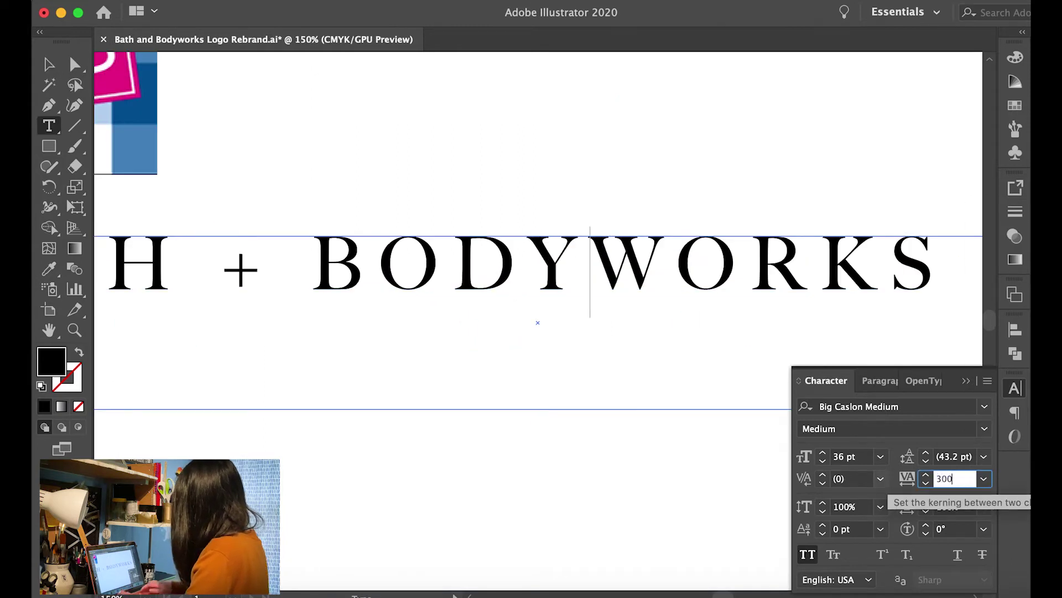
key(Return)
drag(530, 261, 654, 265)
key(Escape)
Widen the tracking of the whole wordmark to 350
scroll(671, 163, down, 5)
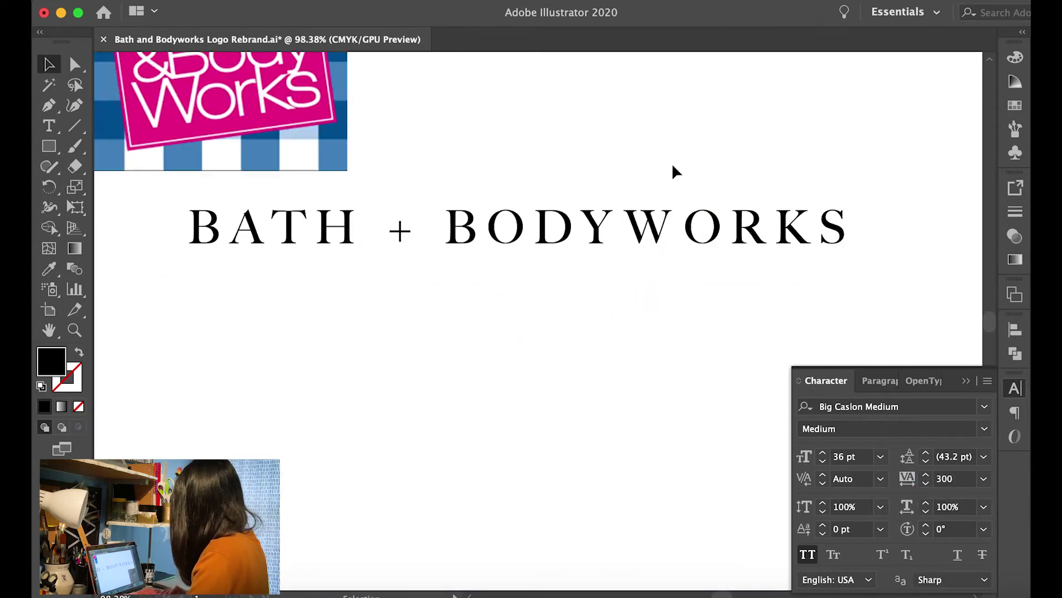
scroll(672, 163, up, 1)
double_click(612, 264)
key(super+a)
click(949, 478)
text(300)
key(Return)
drag(628, 260, 717, 249)
key(Escape)
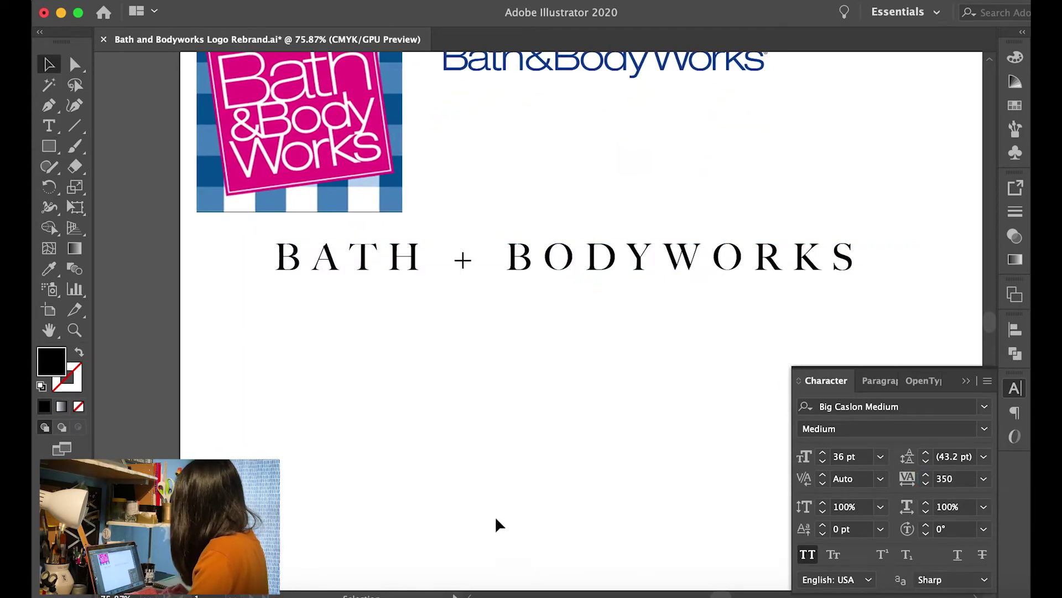
Duplicate the Big Caslon wordmark below the original and give the copy a different, sturdier serif font
click(439, 376)
scroll(439, 375, down, 2)
click(559, 229)
drag(559, 229, 559, 311)
click(1017, 390)
click(984, 412)
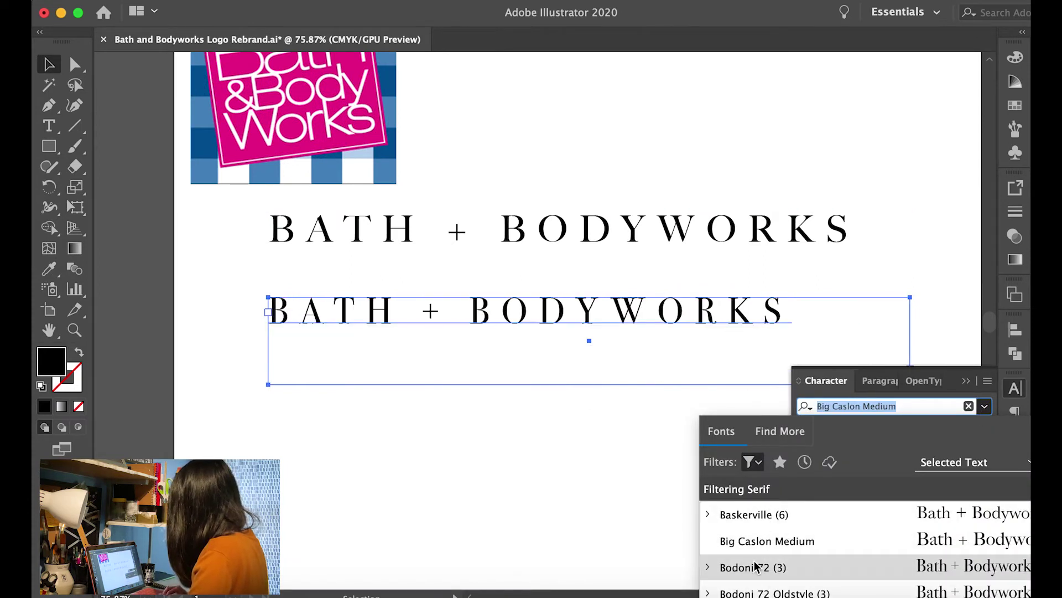
scroll(754, 560, down, 7)
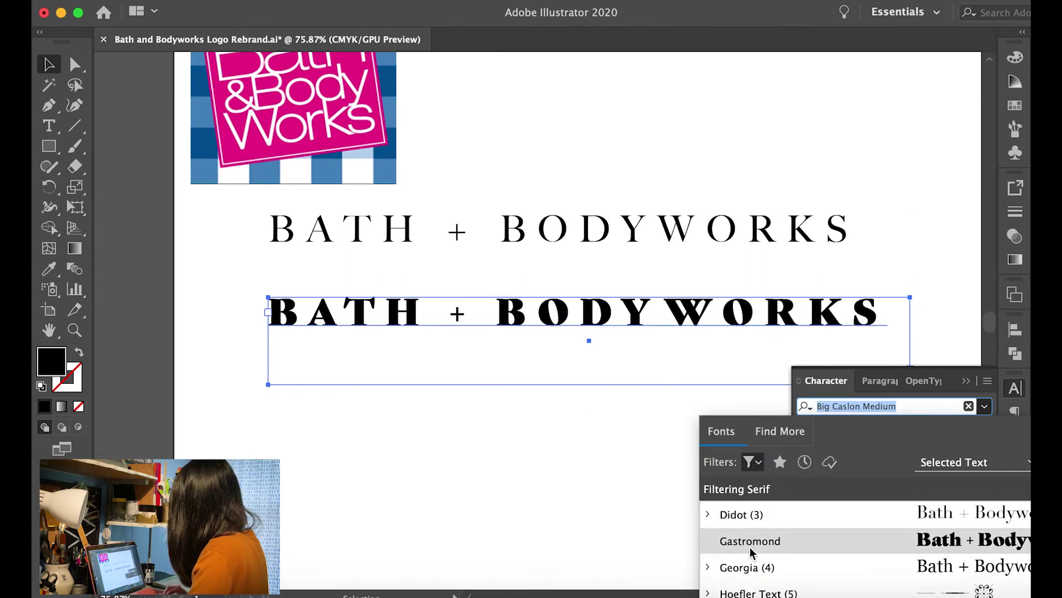
scroll(752, 551, down, 5)
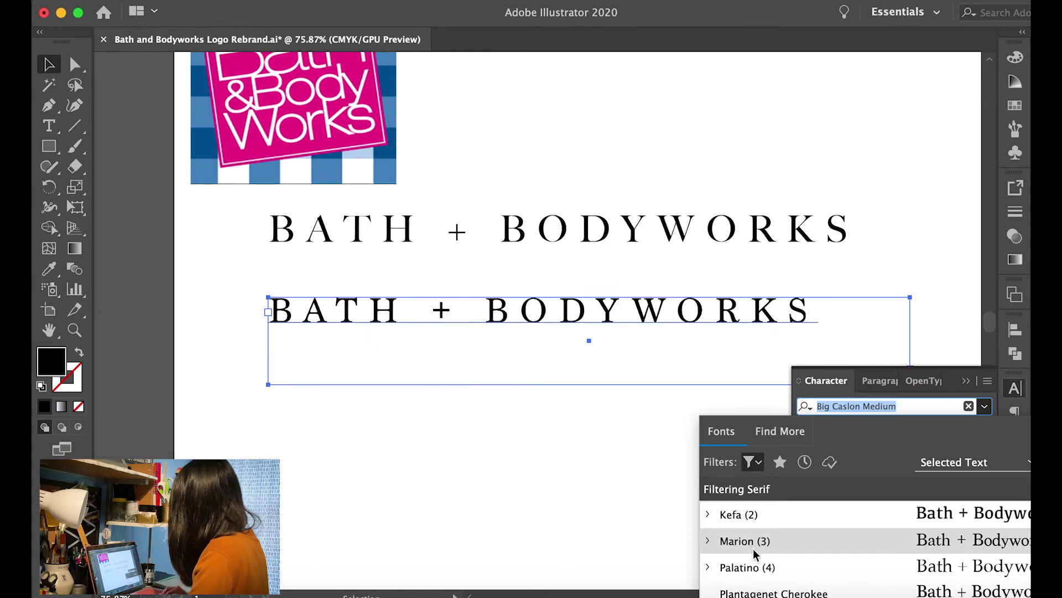
scroll(752, 549, down, 3)
scroll(752, 548, up, 5)
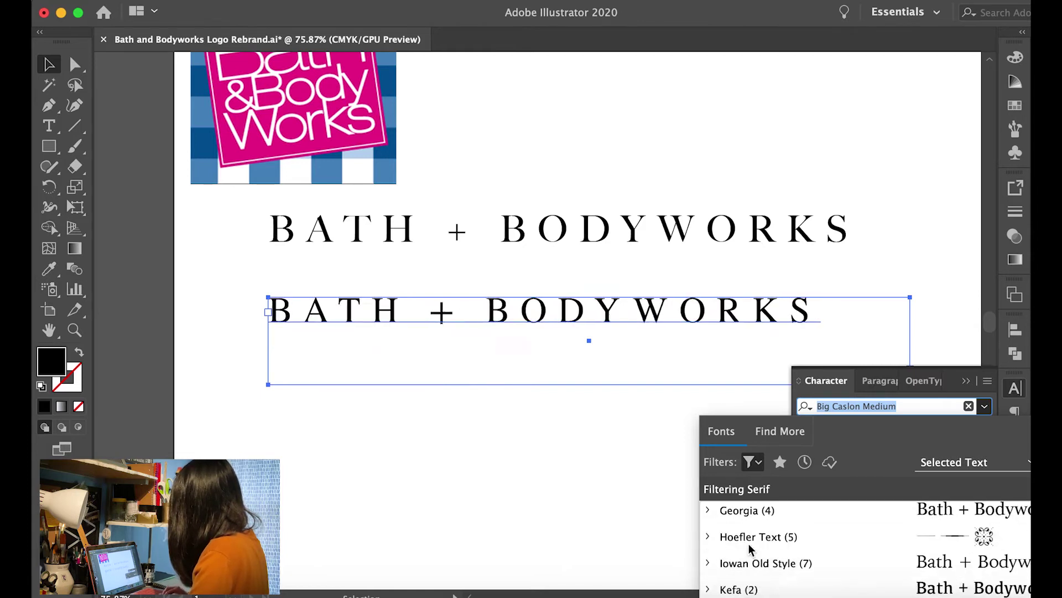
click(752, 548)
Duplicate the second wordmark below itself and set the copy's font to Baskerville
drag(443, 313, 442, 383)
click(984, 405)
key(Escape)
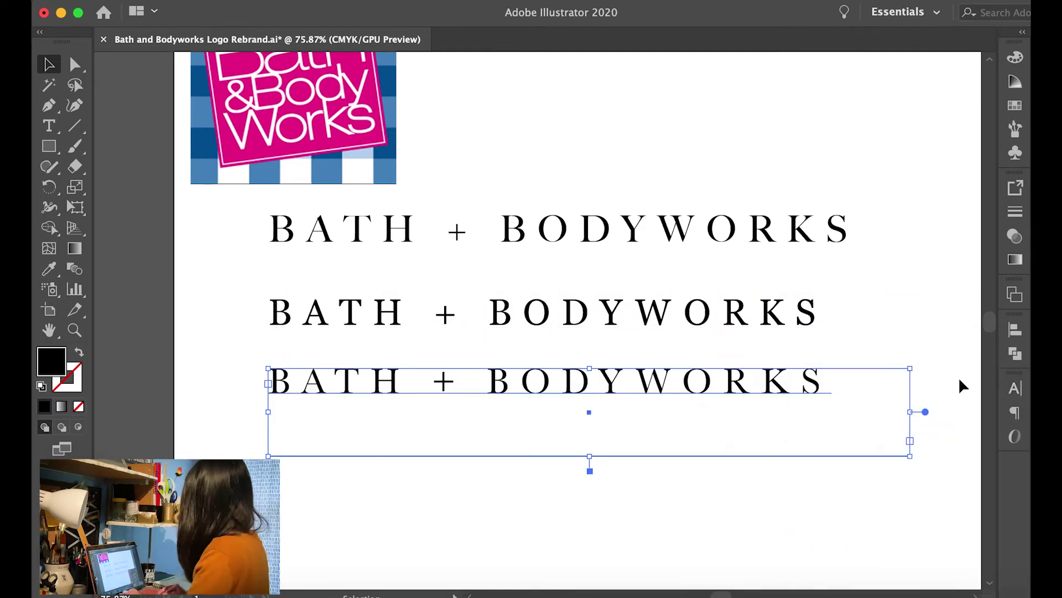
Duplicate the Baskerville wordmark below itself and set the copy's font to Athelas
scroll(588, 339, down, 2)
drag(588, 341, 588, 393)
key(super+t)
click(984, 405)
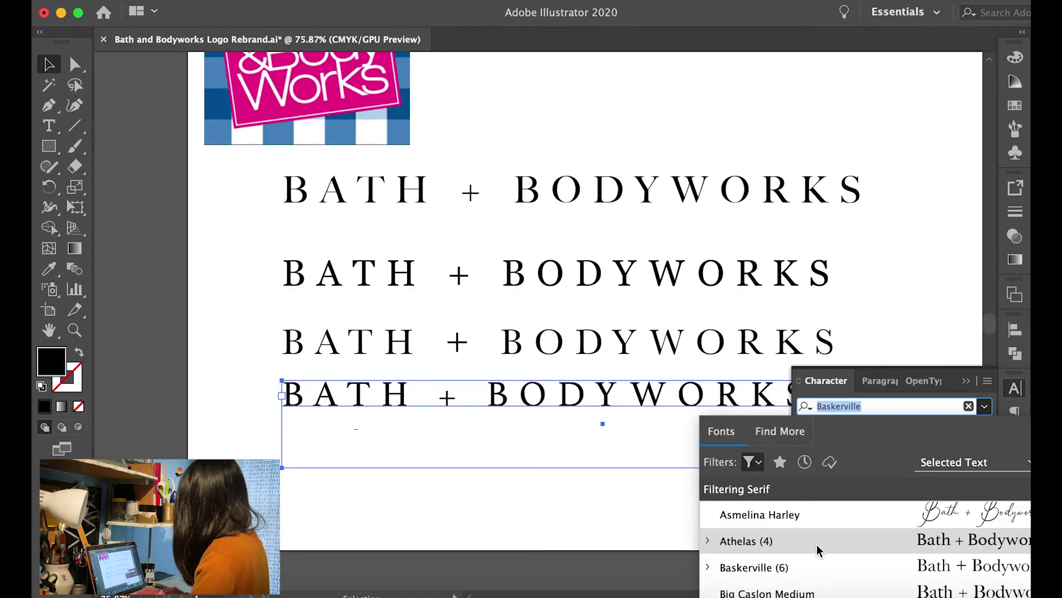
scroll(813, 545, down, 3)
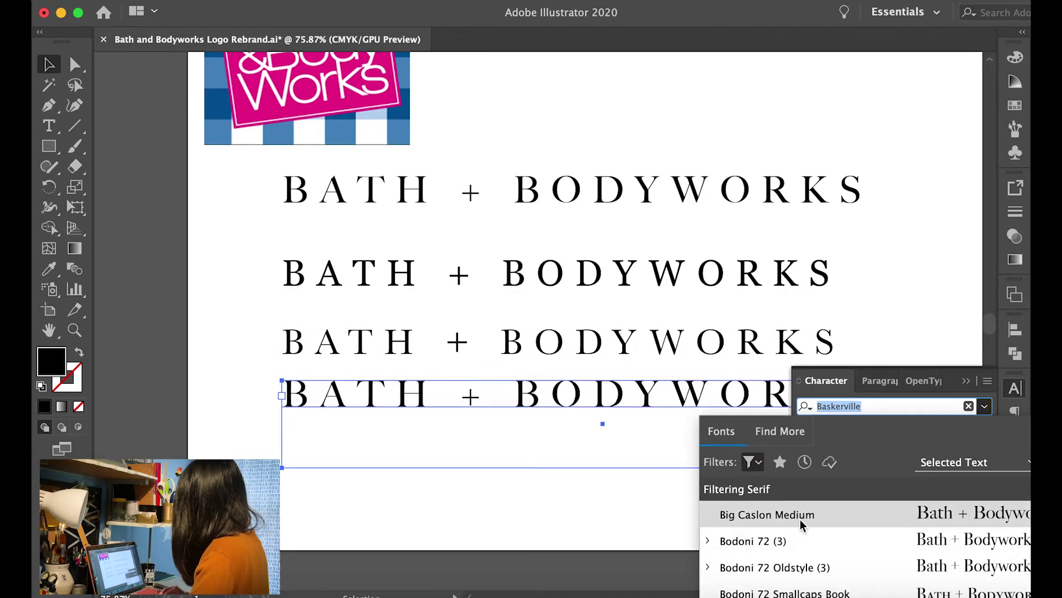
click(801, 516)
click(558, 422)
Move the first wordmark closer to the second and shorten the text frame of the Athelas wordmark
click(560, 298)
drag(593, 208, 593, 237)
click(728, 483)
scroll(727, 475, left, 2)
click(624, 408)
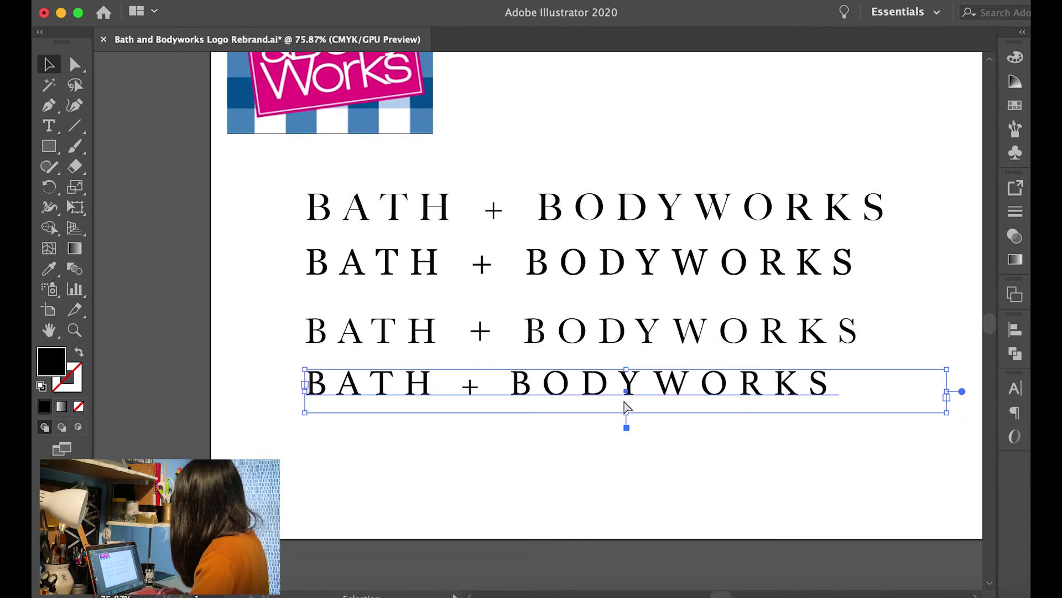
Duplicate the Athelas wordmark below itself and filter the font choices to Sans Serif
drag(625, 408, 625, 491)
key(super+t)
click(753, 461)
click(634, 206)
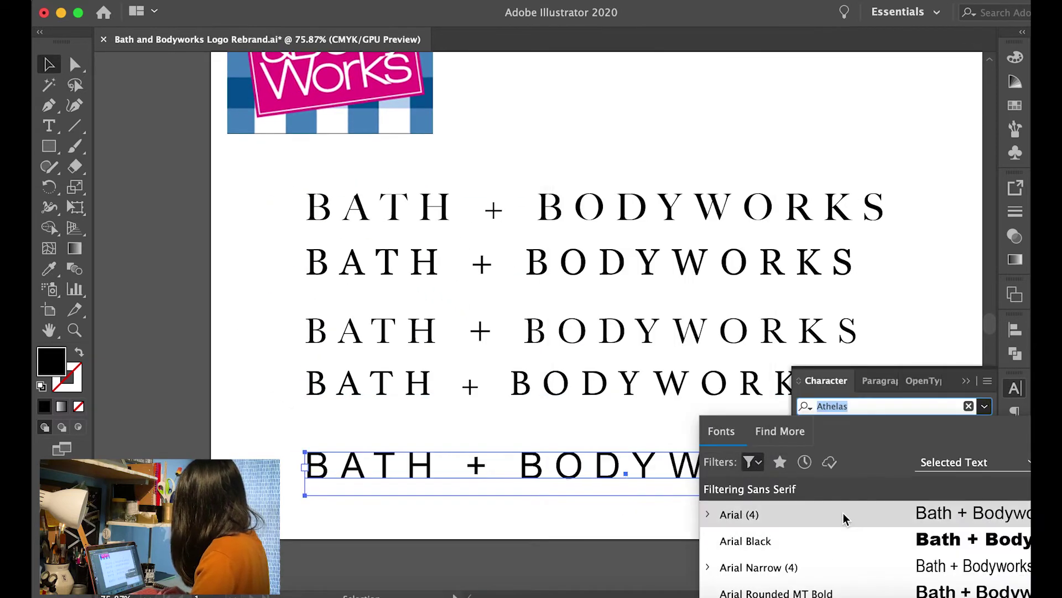
Preview the sans-serif fonts on the fifth wordmark and set it to Arial Narrow
scroll(423, 372, right, 5)
scroll(423, 373, down, 3)
click(984, 406)
scroll(764, 553, down, 3)
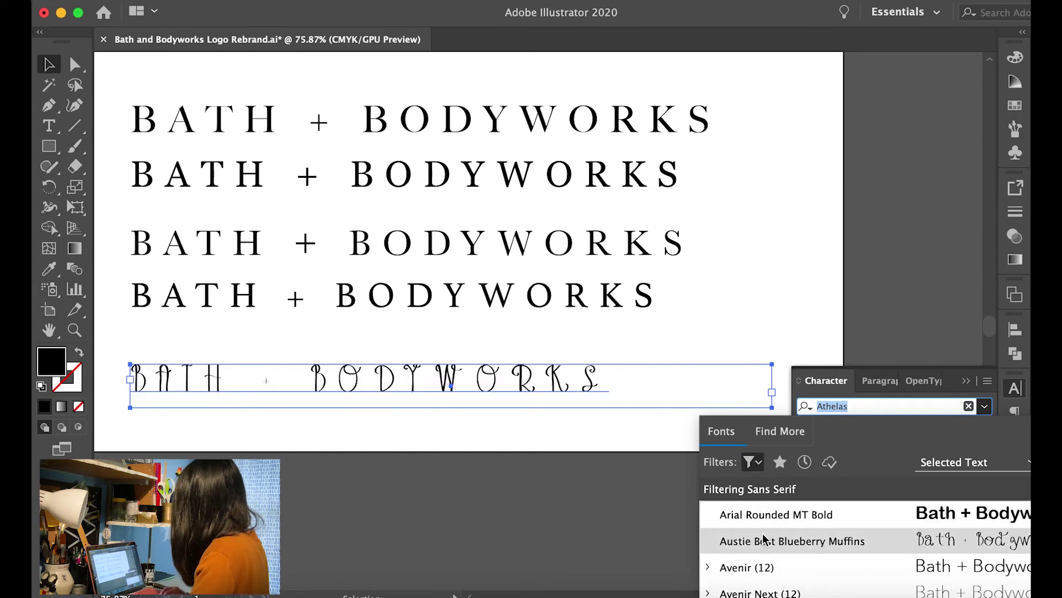
scroll(762, 548, down, 1)
scroll(761, 553, down, 3)
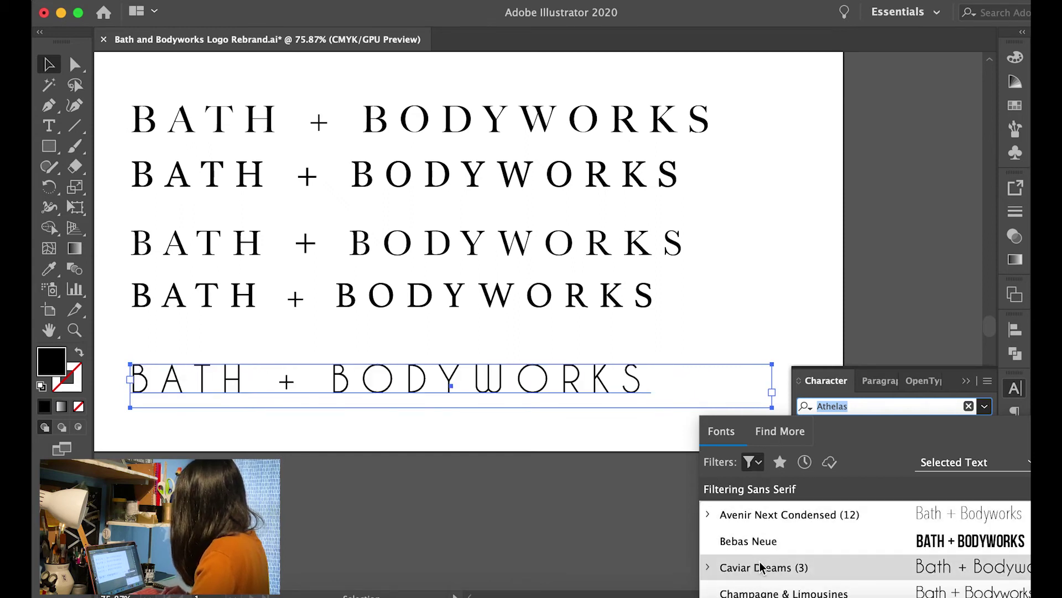
scroll(775, 554, down, 5)
scroll(769, 569, down, 5)
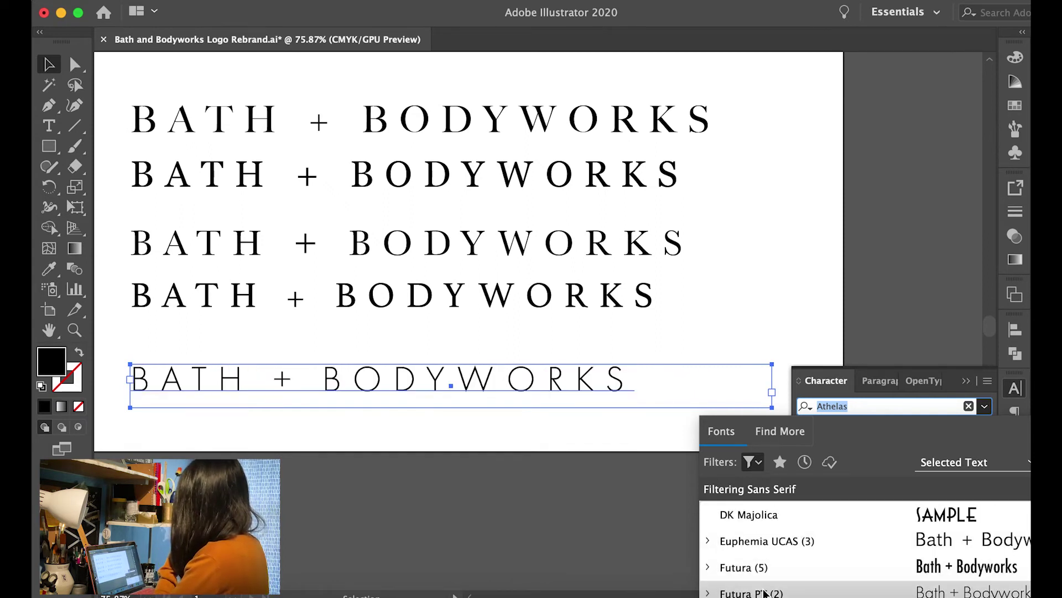
scroll(758, 559, down, 15)
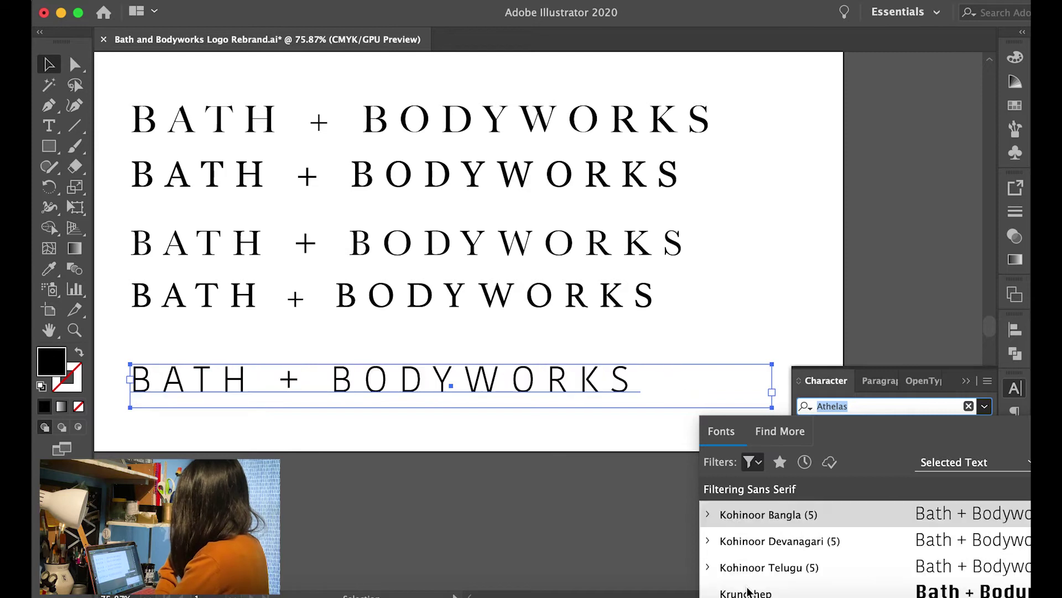
scroll(758, 553, down, 10)
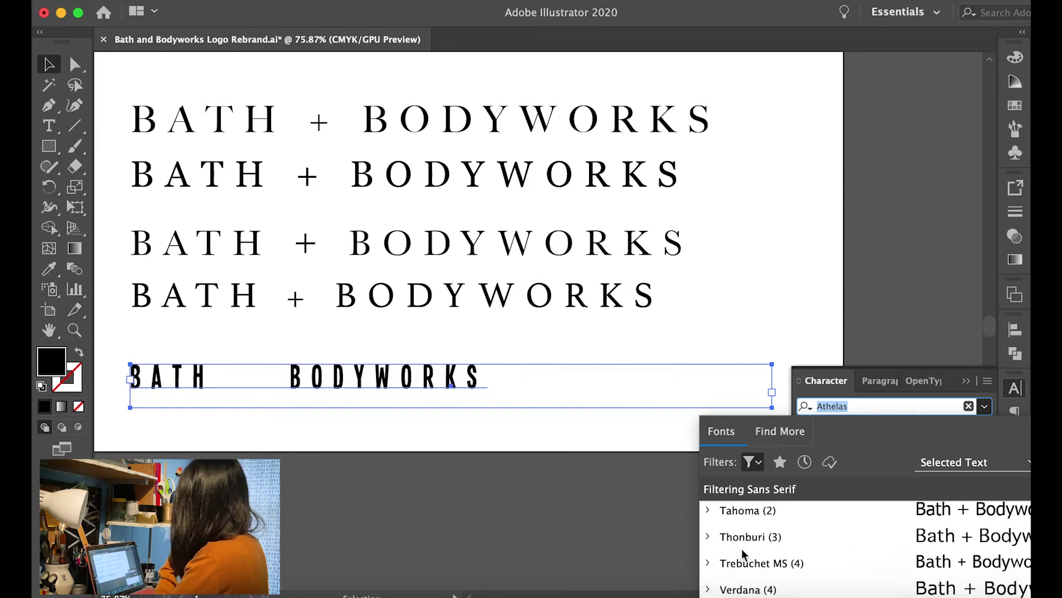
scroll(742, 575, up, 20)
key(super+minus)
key(super+plus)
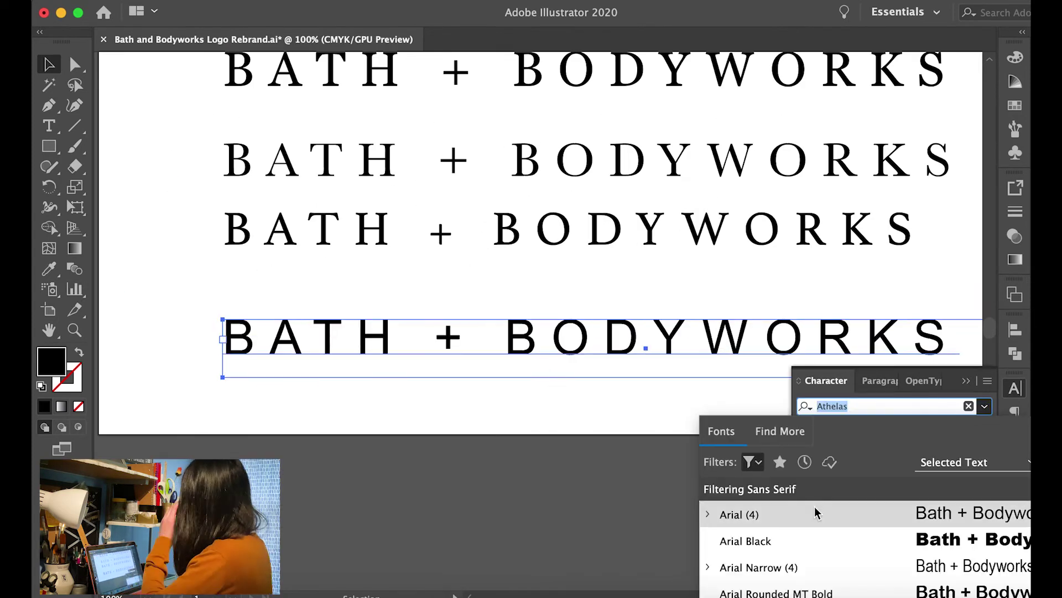
click(813, 567)
click(393, 441)
Duplicate the Arial Narrow wordmark below itself, give the copy a lighter, wider sans-serif font and move it up closer
scroll(393, 441, down, 1)
drag(562, 340, 561, 417)
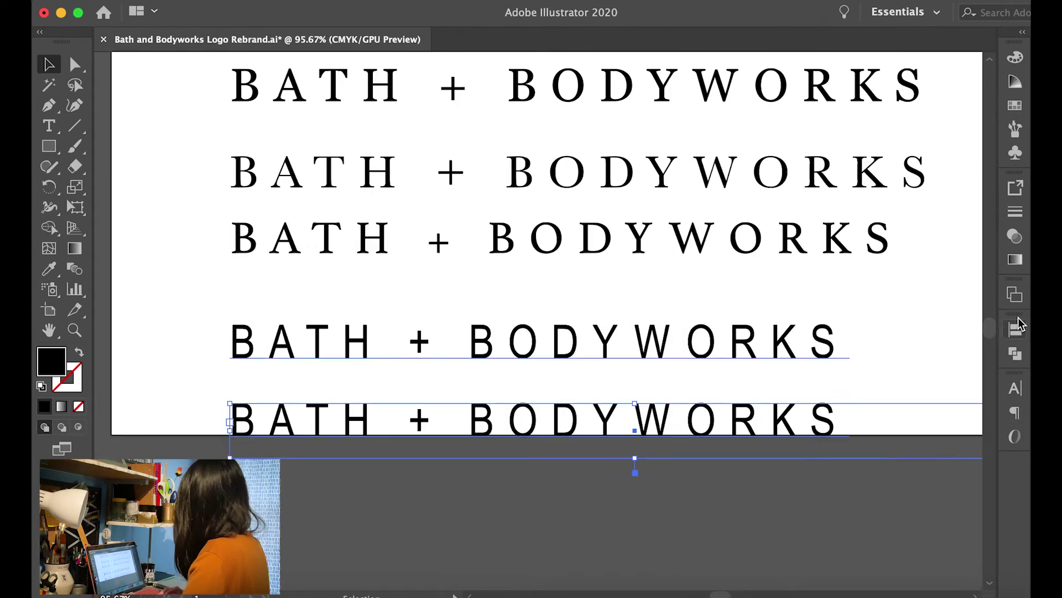
click(1015, 388)
click(985, 406)
scroll(836, 553, down, 3)
click(836, 581)
drag(659, 420, 659, 392)
Duplicate the Arial Narrow wordmark above itself and set the copy's font to Gill Sans
alt+drag(671, 347, 671, 290)
click(985, 406)
scroll(827, 557, down, 3)
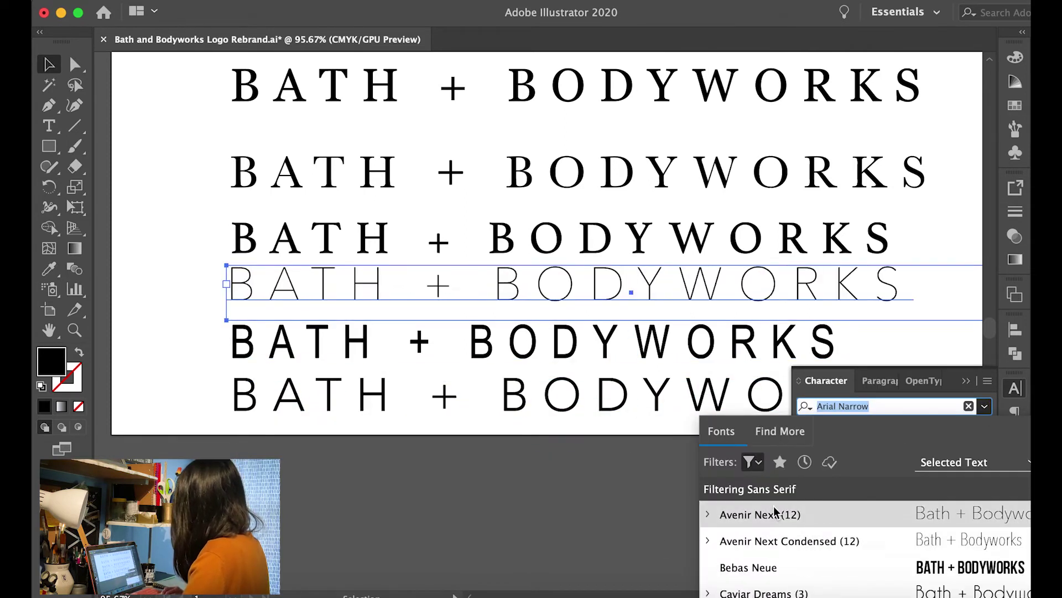
scroll(773, 520, up, 2)
scroll(760, 534, down, 5)
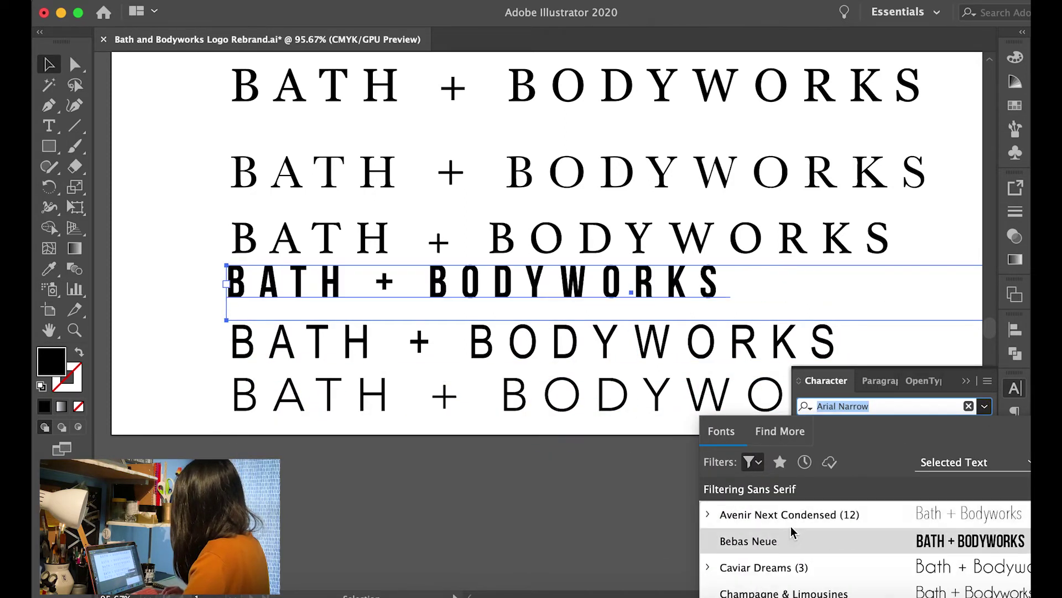
scroll(750, 531, down, 4)
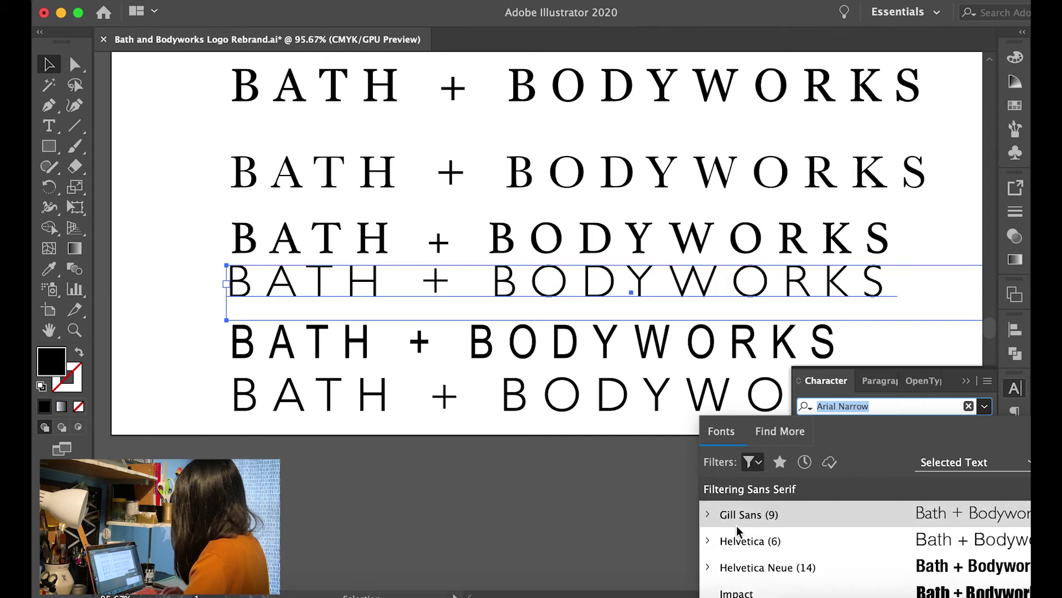
click(743, 514)
Reposition the stacked wordmarks vertically so all seven versions sit together on the artboard
scroll(509, 381, down, 3)
drag(553, 246, 553, 237)
drag(498, 311, 498, 282)
drag(498, 363, 498, 324)
drag(451, 415, 452, 397)
drag(454, 437, 453, 408)
drag(462, 474, 463, 453)
click(888, 340)
scroll(887, 341, down, 1)
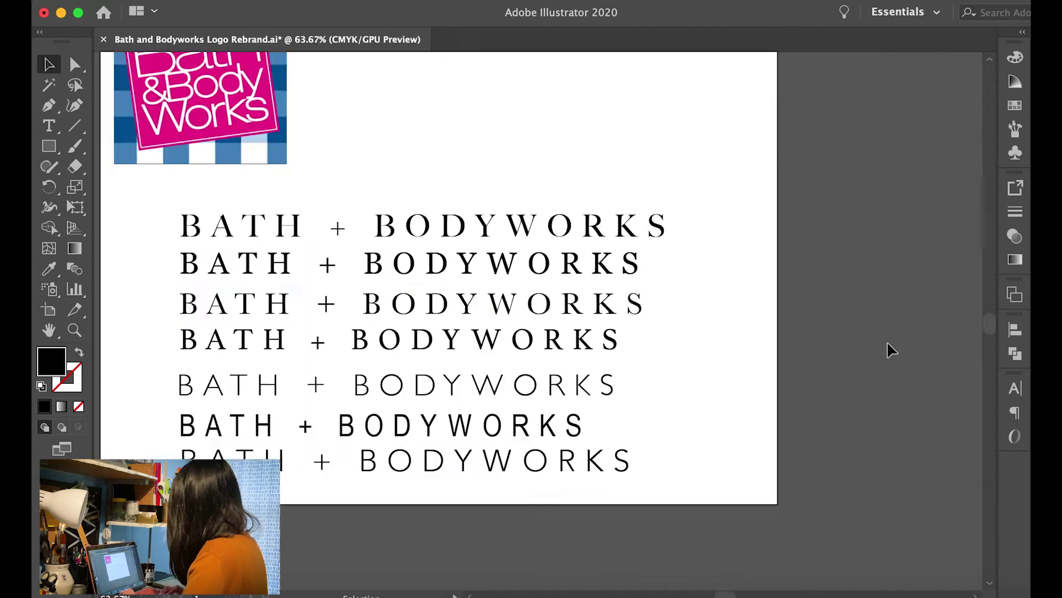
scroll(887, 341, up, 2)
scroll(887, 341, left, 5)
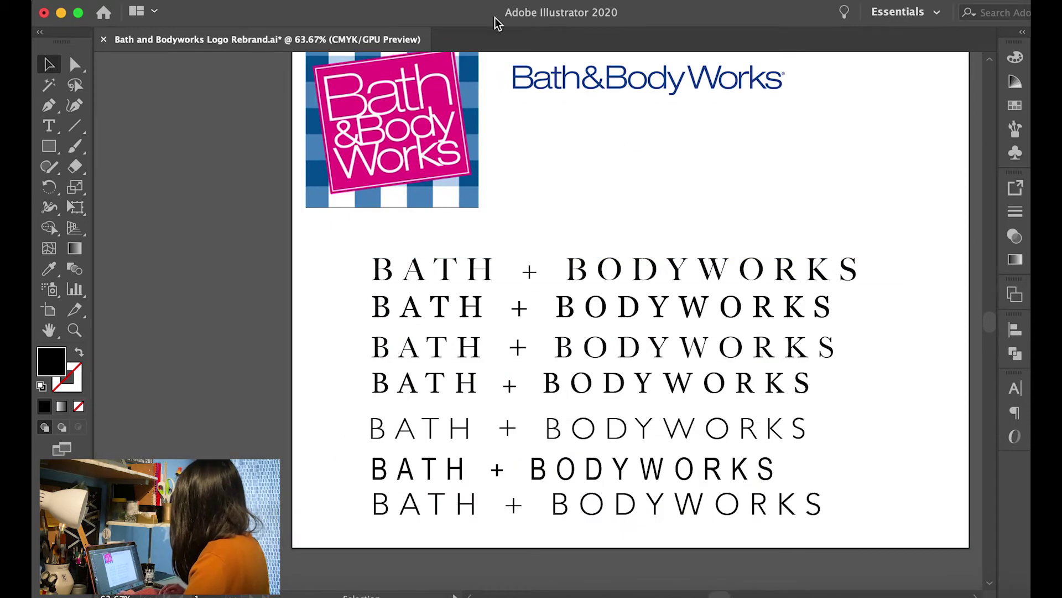
Delete the Gill Sans and Arial Narrow wordmarks
key(Delete)
drag(463, 486, 464, 470)
click(325, 393)
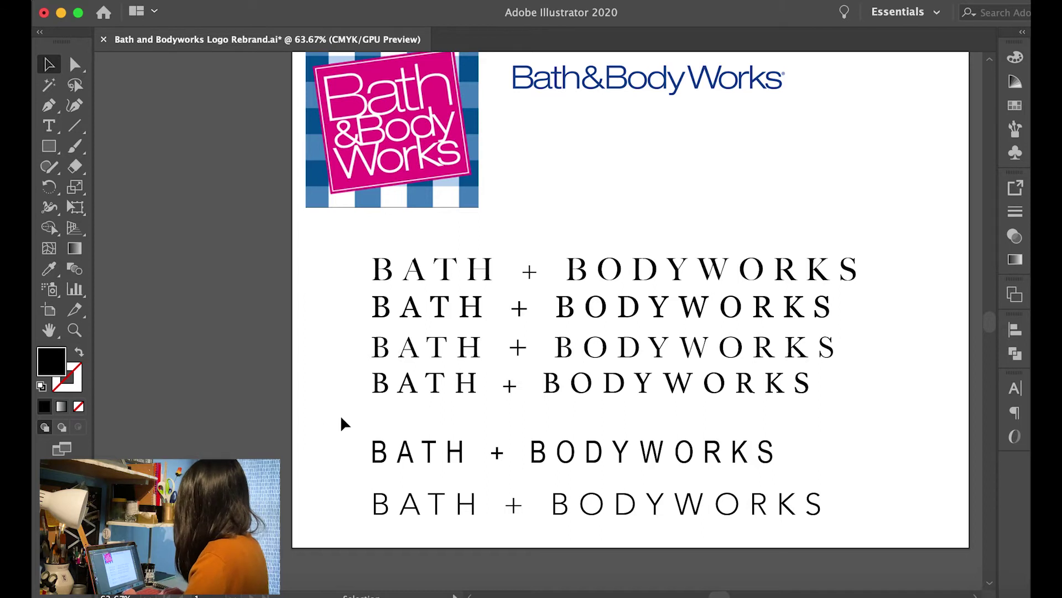
click(419, 451)
key(Delete)
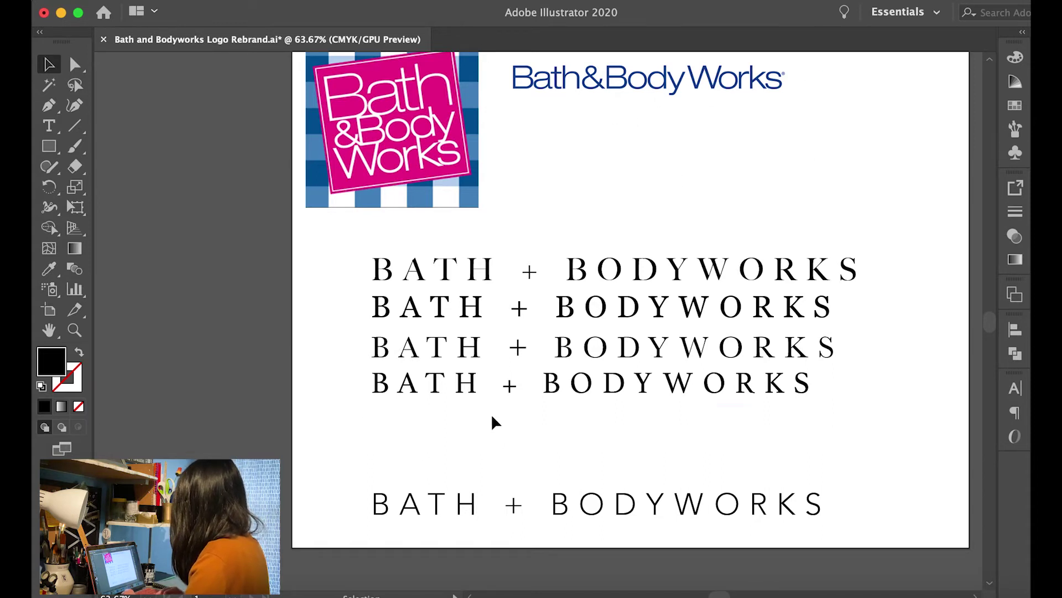
Delete the Big Caslon and Baskerville wordmarks
key(ctrl+z)
key(ctrl+z)
key(ctrl+z)
key(ctrl+z)
key(ctrl+z)
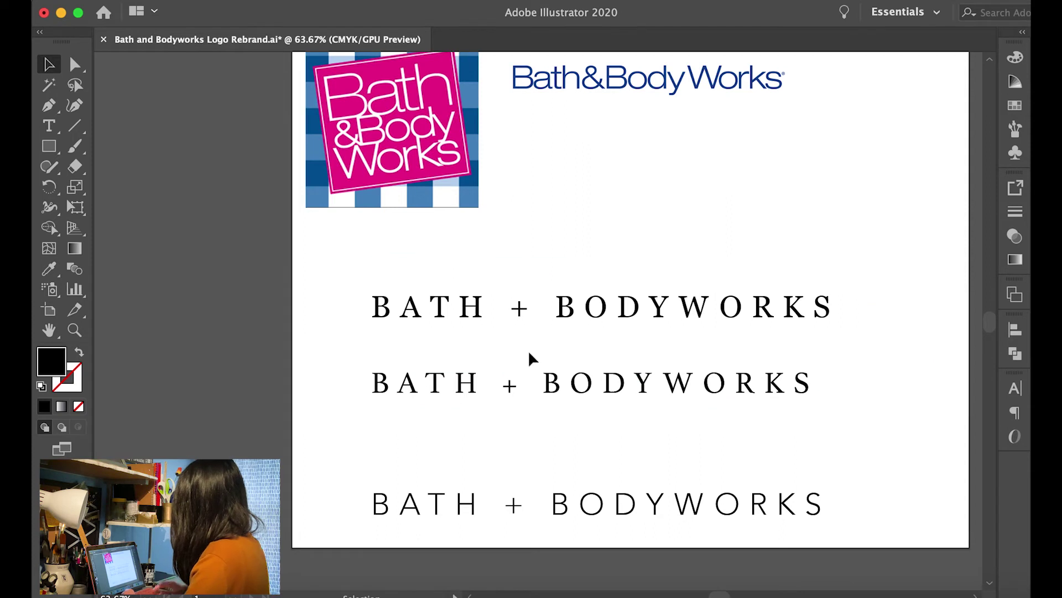
Move the three remaining wordmarks closer together in an even stack
key(ctrl+z)
click(516, 503)
scroll(517, 504, up, 3)
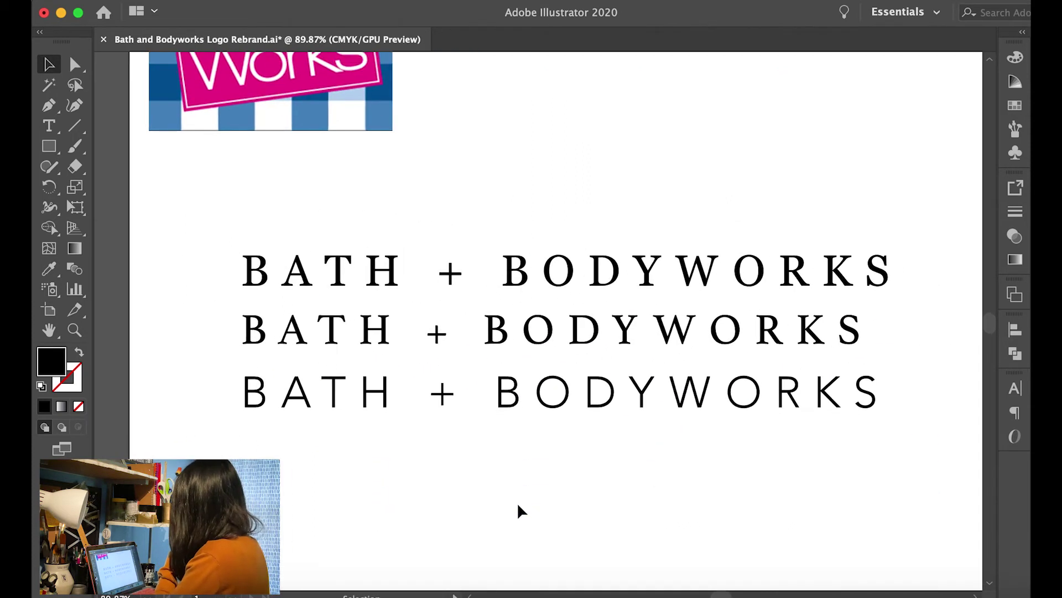
Compare the three remaining wordmarks and delete the heavier serif one at the top of the stack
scroll(516, 503, up, 2)
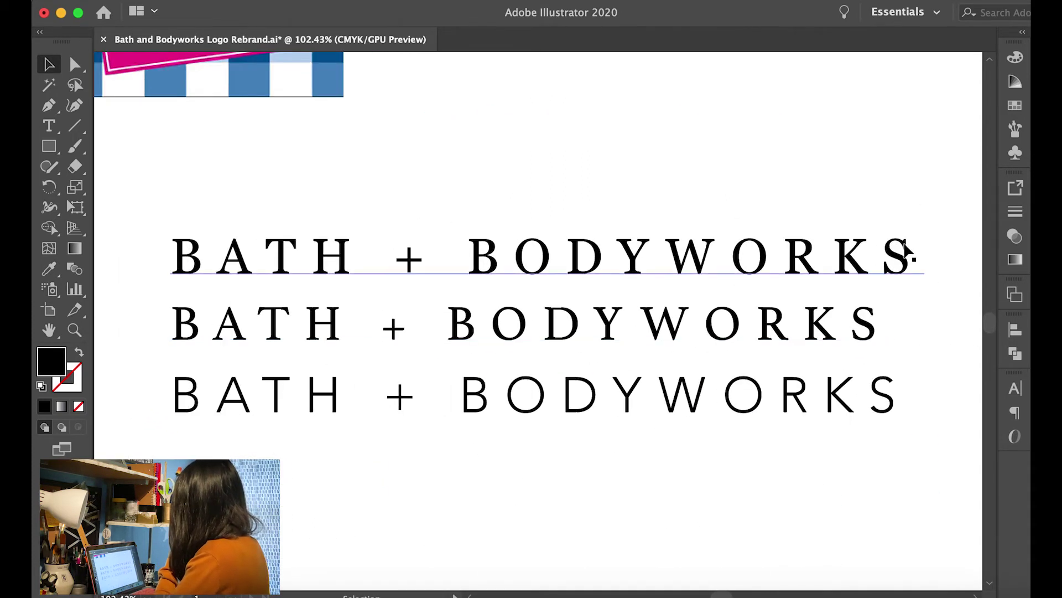
scroll(855, 350, up, 2)
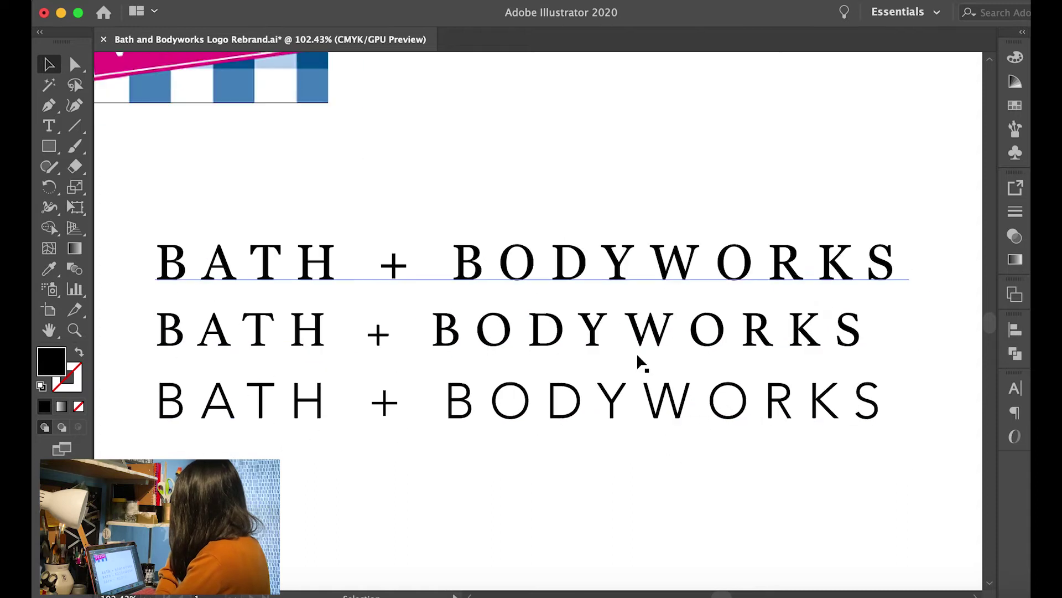
click(855, 270)
key(BackSpace)
scroll(625, 462, down, 4)
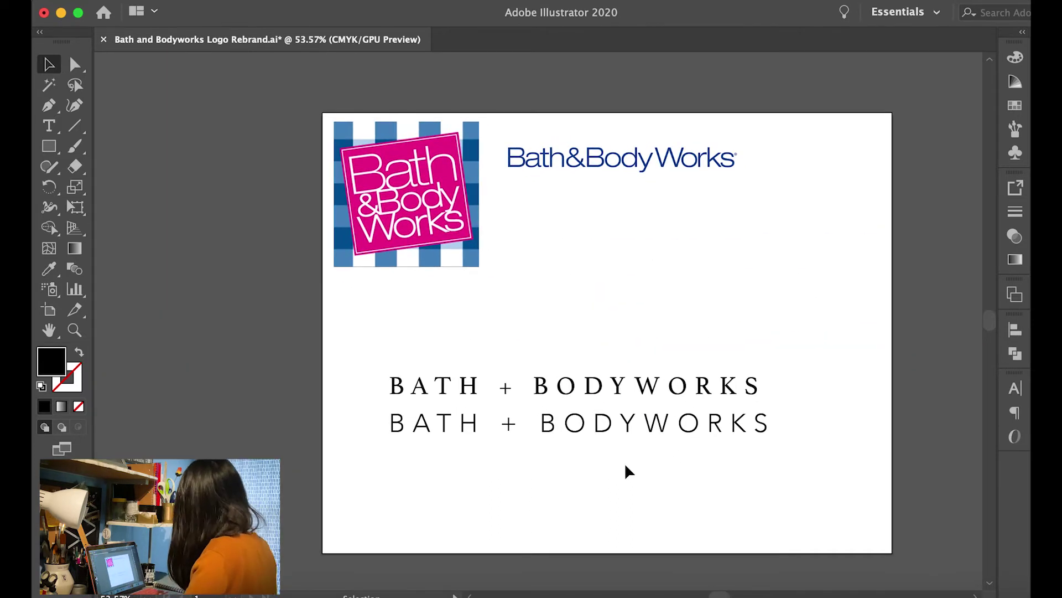
Centre-align the text of both remaining wordmarks and move the serif one off the artboard
drag(529, 500, 553, 381)
click(1015, 412)
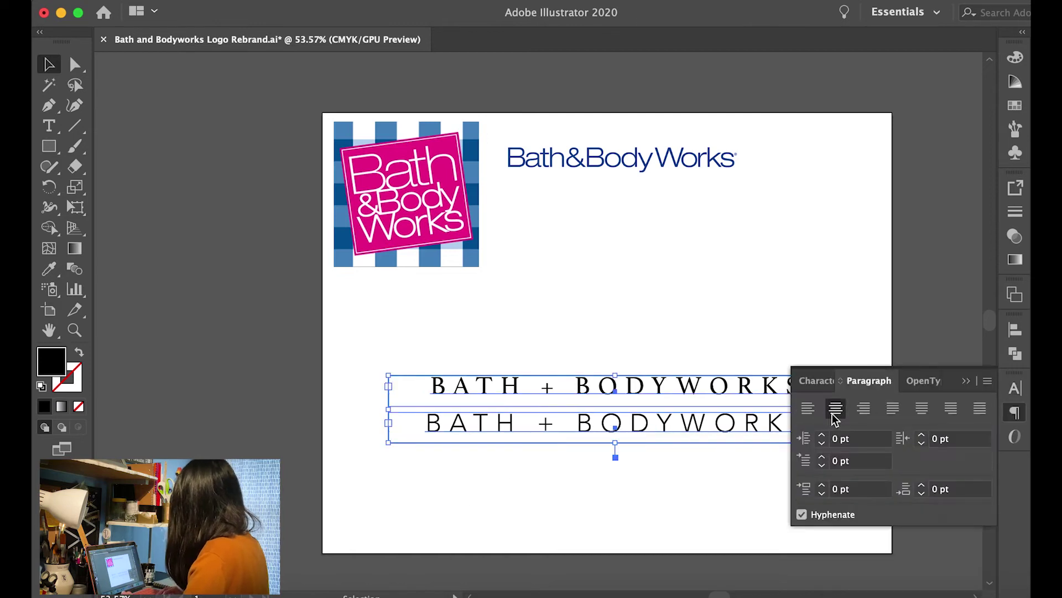
click(594, 387)
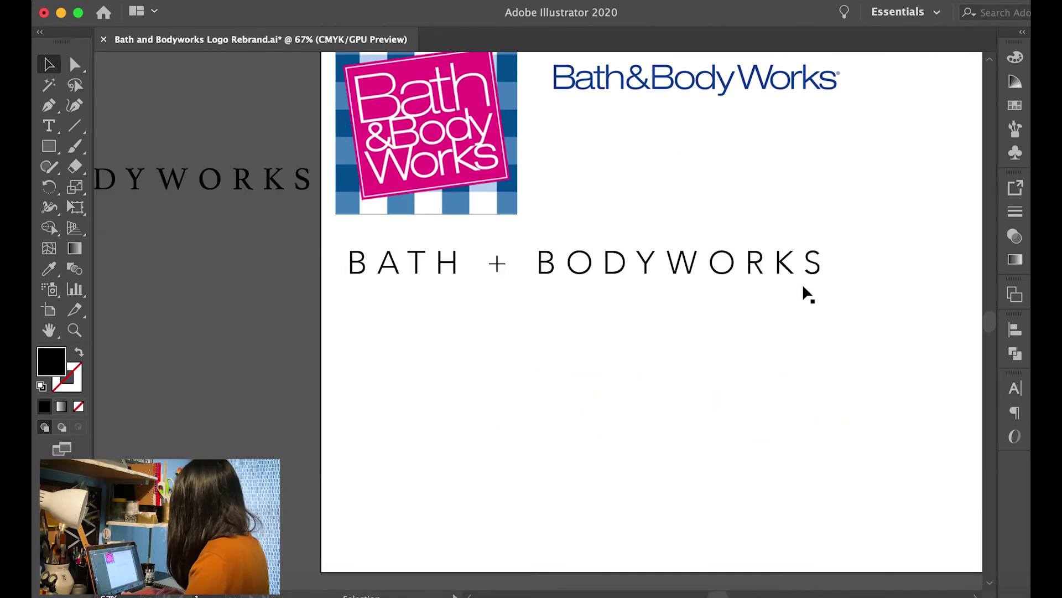
Set the letter spacing of the one-line sans-serif wordmark to 350
click(806, 282)
scroll(771, 434, down, 1)
triple_click(836, 239)
click(1014, 388)
text(350)
key(Return)
key(Escape)
Duplicate the sans-serif wordmark below the original and break the copy onto a second line before BODYWORKS
drag(706, 240, 709, 323)
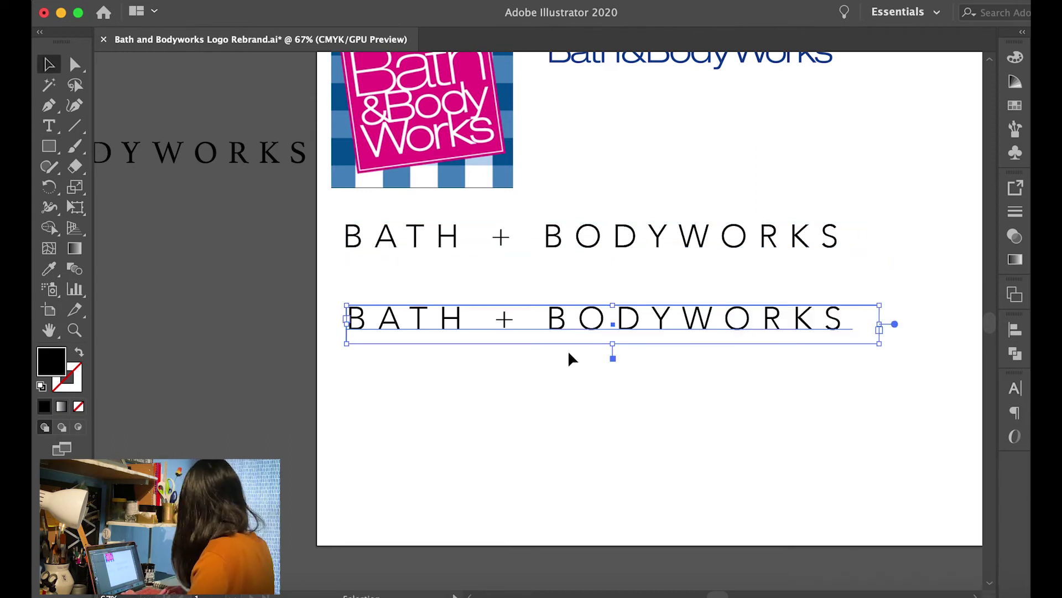
double_click(548, 321)
key(Return)
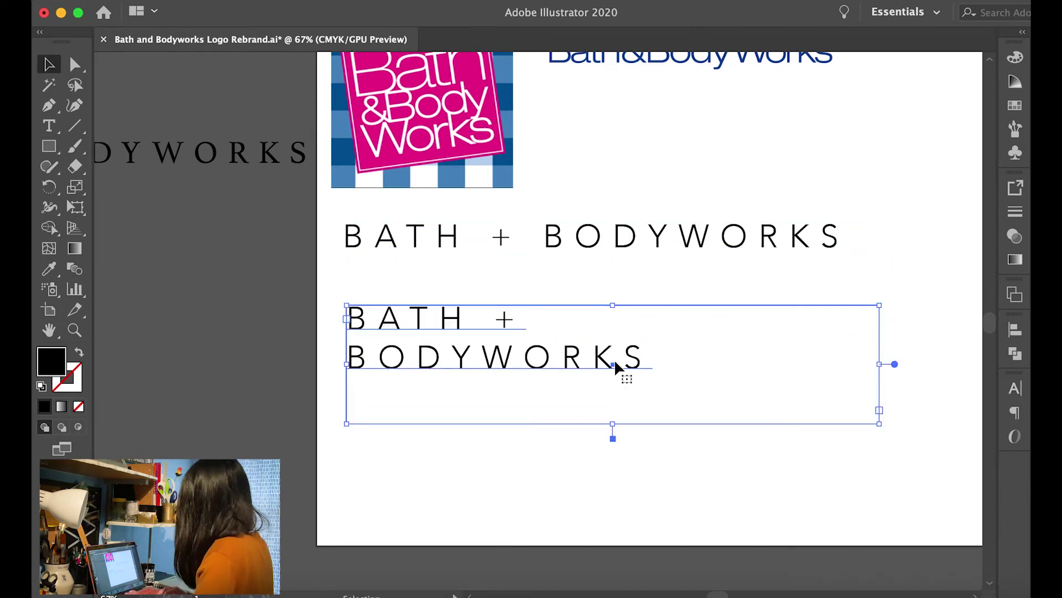
Tighten the tracking of the whole two-line sans-serif wordmark to 10
double_click(616, 366)
key(ctrl+a)
click(1014, 387)
click(984, 478)
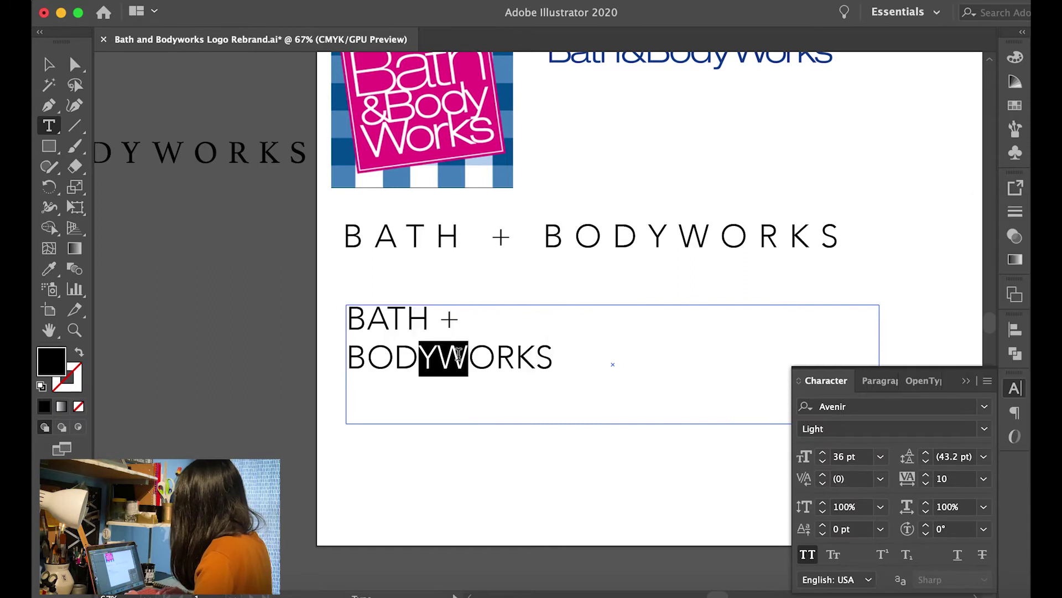
Set the tracking of the letters Y and W in the two-line wordmark to 120 and fit the text frame around the words
click(984, 478)
key(alt+Left)
key(Right)
key(Right)
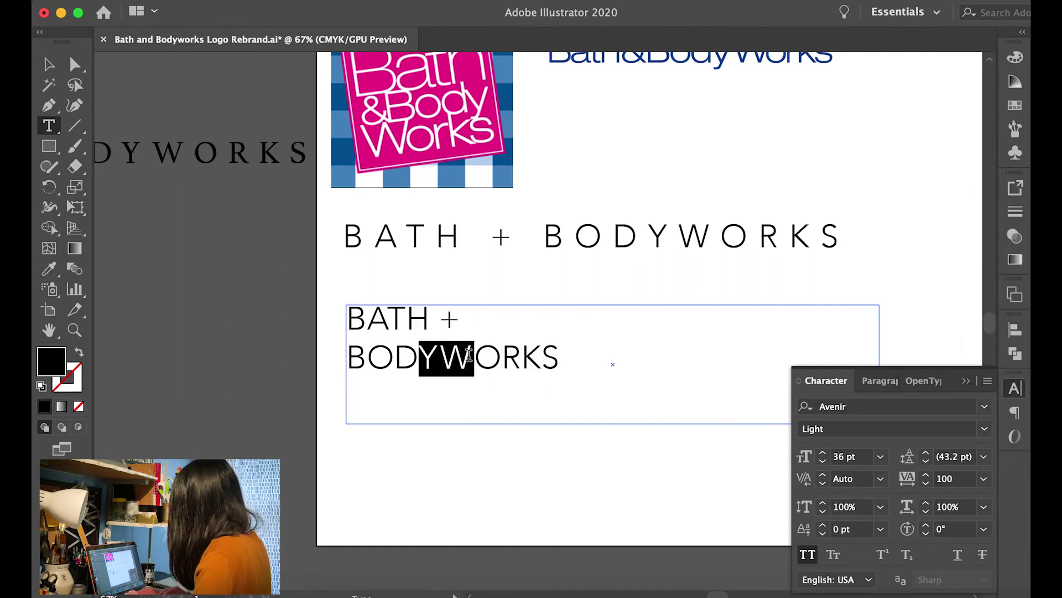
text(-50)
key(Return)
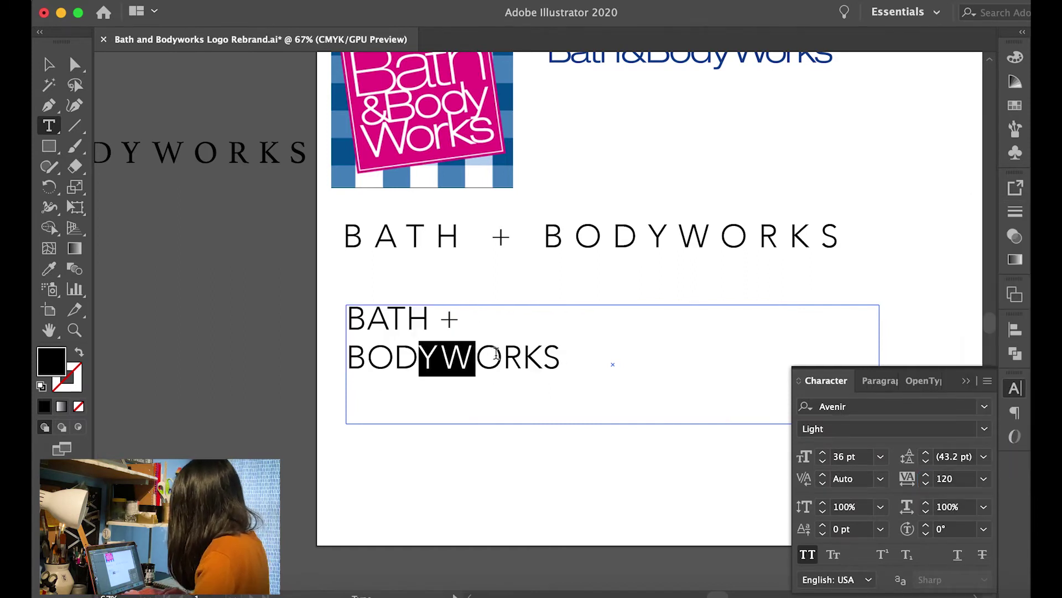
key(Escape)
click(564, 339)
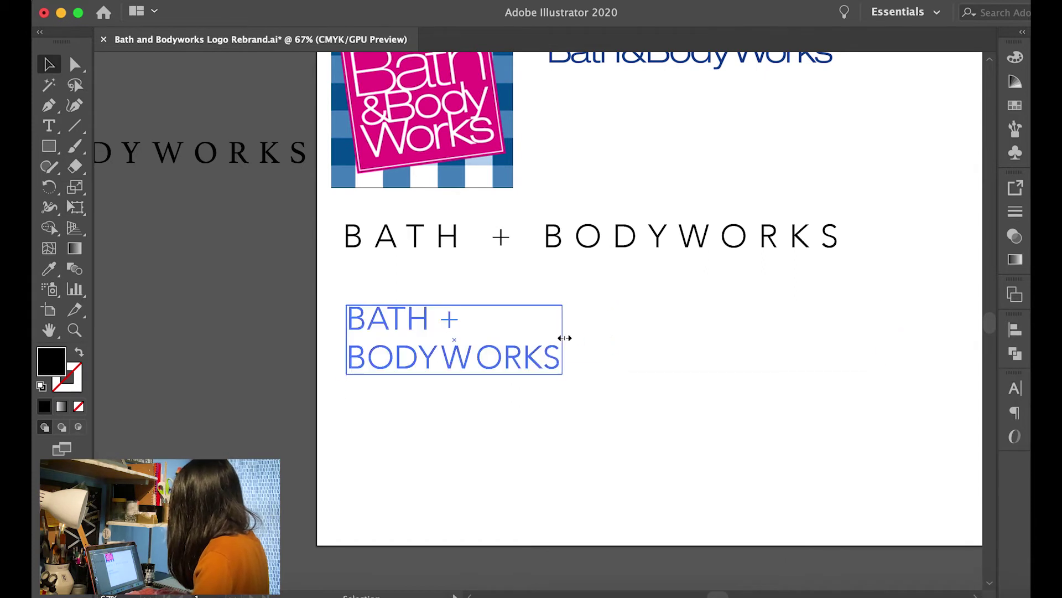
Create separate BATH, + and BODYWORKS text objects in a thinner typeface, stacked beside the two-line wordmark
scroll(681, 504, right, 5)
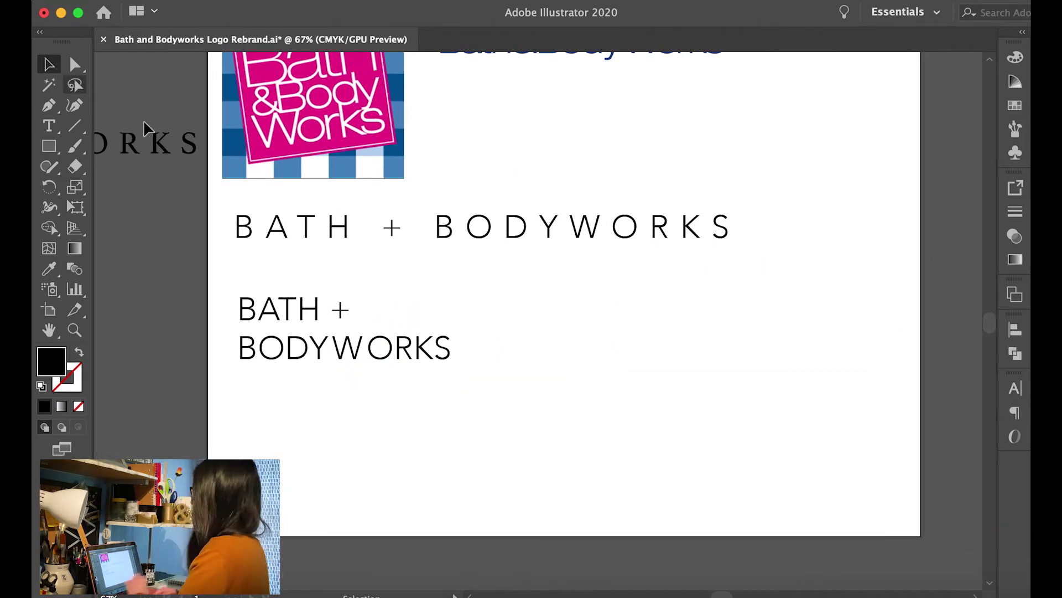
click(49, 125)
drag(565, 299, 790, 360)
text(BATH)
key(Escape)
key(i)
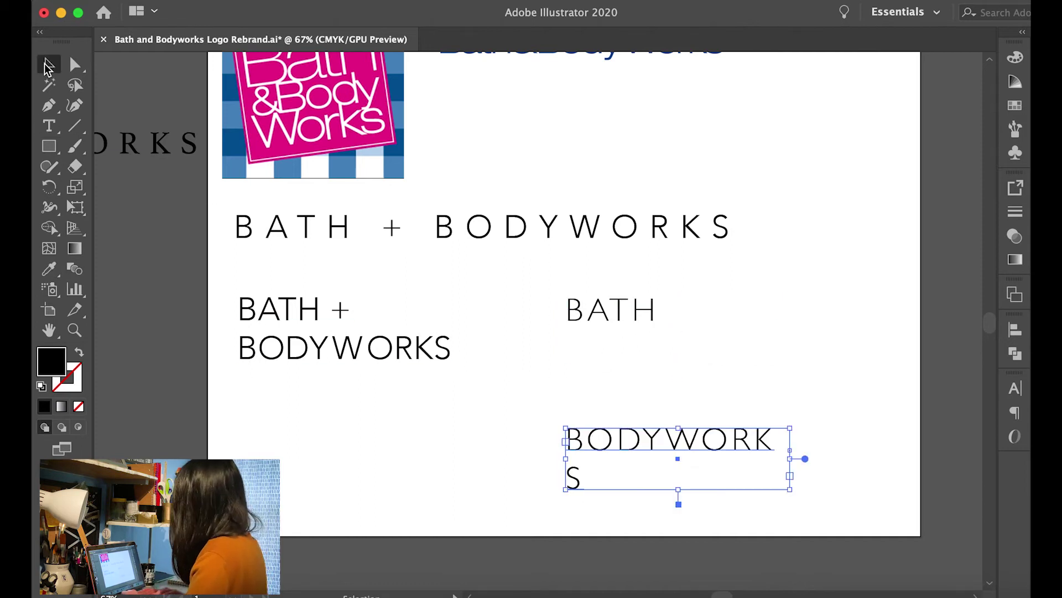
alt+drag(652, 454, 691, 385)
key(t)
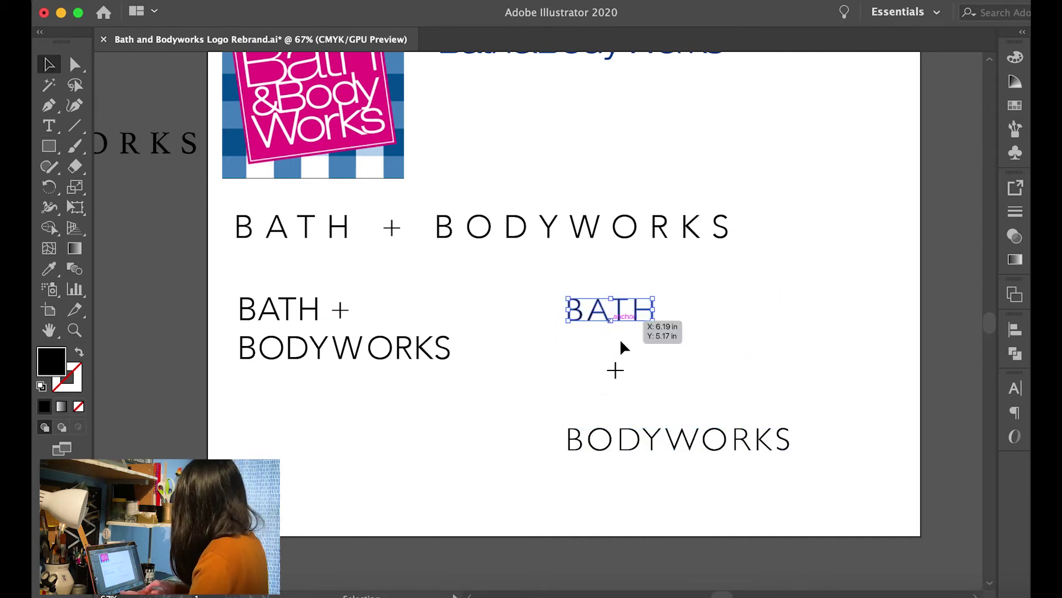
Try a stacked layout with enlarged initial Bs and the plus sign between the words, and delete that layout
scroll(643, 453, up, 3)
drag(477, 467, 477, 271)
drag(598, 319, 563, 334)
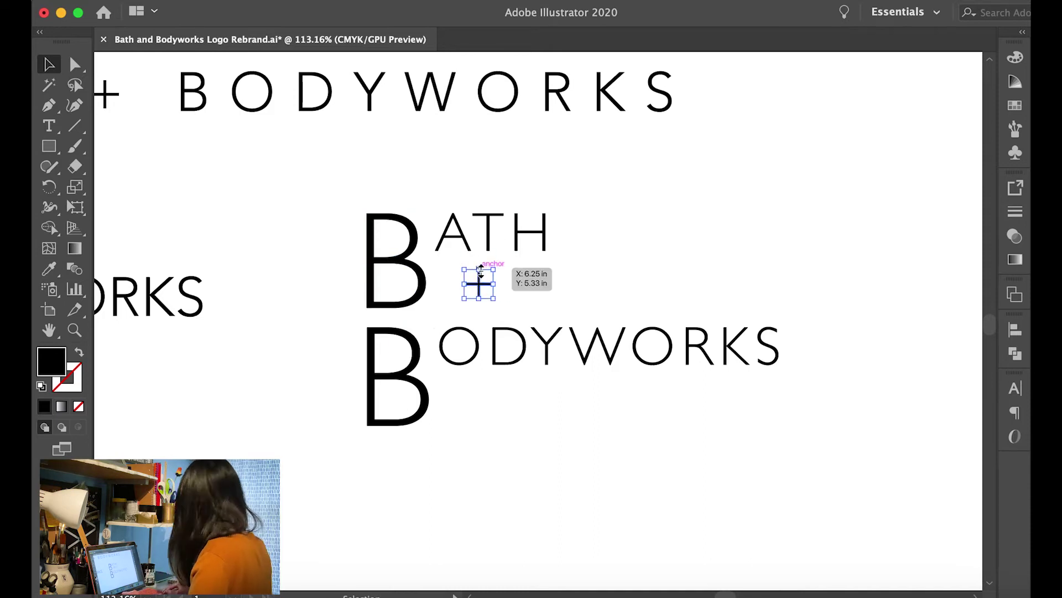
scroll(576, 451, down, 5)
click(690, 368)
key(Delete)
scroll(606, 456, left, 3)
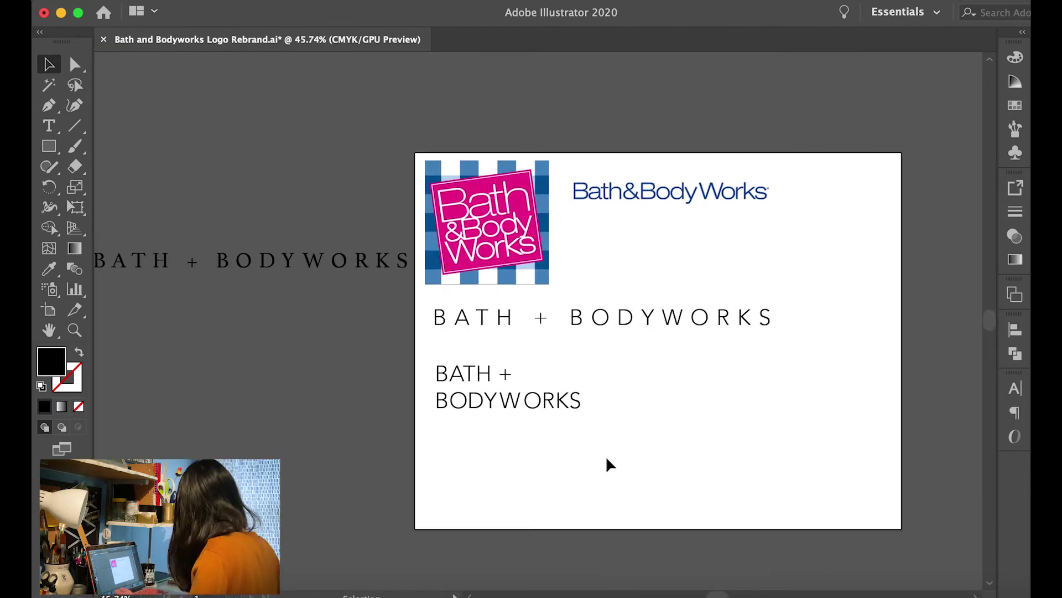
Duplicate the two-line sans-serif wordmark to its right, try another paragraph alignment on it, and delete the copy
click(482, 377)
alt+drag(483, 376, 696, 409)
click(1015, 412)
click(818, 408)
scroll(745, 438, up, 2)
scroll(741, 453, up, 3)
key(Delete)
Move the two-line sans-serif wordmark up beneath the one-line version and bring the serif wordmark back onto the artboard below them
drag(477, 398, 477, 369)
scroll(426, 415, down, 5)
drag(387, 288, 523, 437)
scroll(523, 437, up, 3)
scroll(520, 431, up, 3)
Set the font style of both sans-serif wordmarks to Avenir Book
click(526, 172)
click(1015, 388)
click(985, 429)
click(510, 247)
click(487, 254)
click(984, 429)
click(852, 242)
Even out the spacing of W and O in the two-line sans-serif wordmark, trying a tracking of 100 and settling on 50
scroll(630, 315, right, 2)
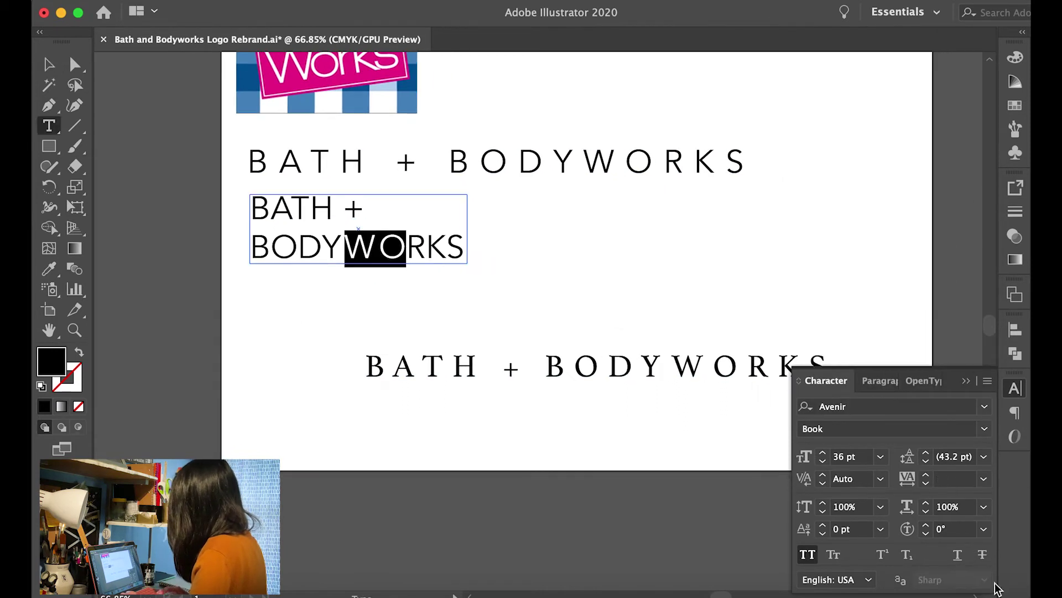
click(984, 478)
click(1002, 412)
key(super+equal)
key(super+equal)
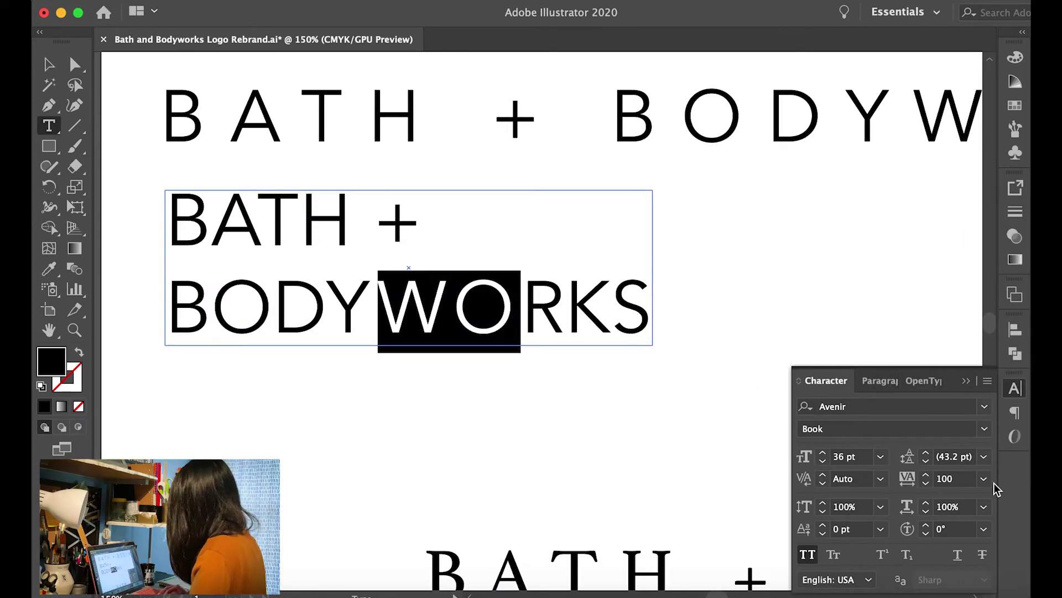
click(983, 479)
click(1002, 334)
drag(512, 310, 580, 310)
key(Escape)
click(984, 479)
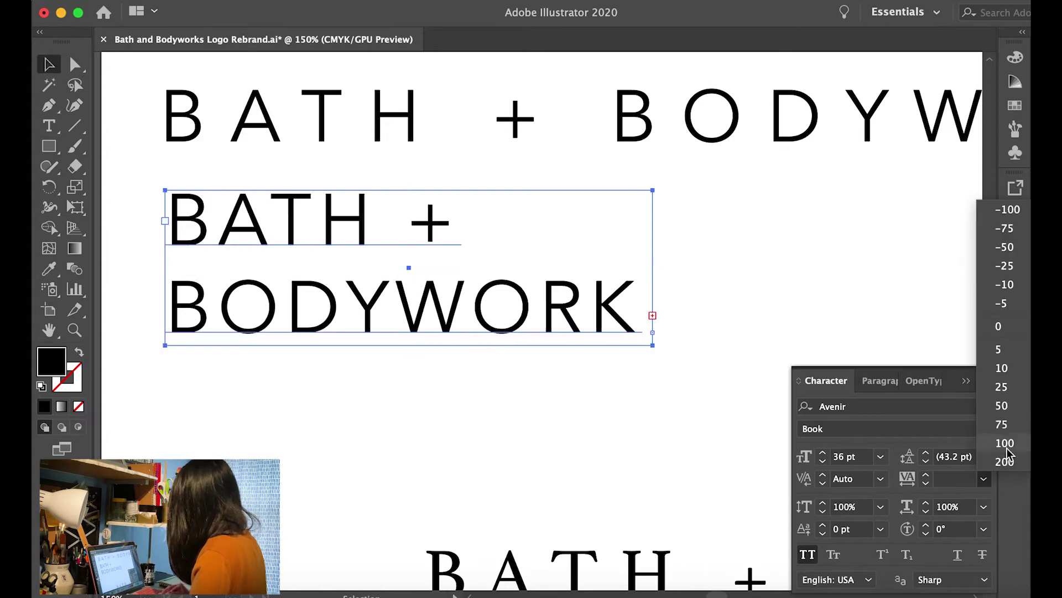
click(1002, 408)
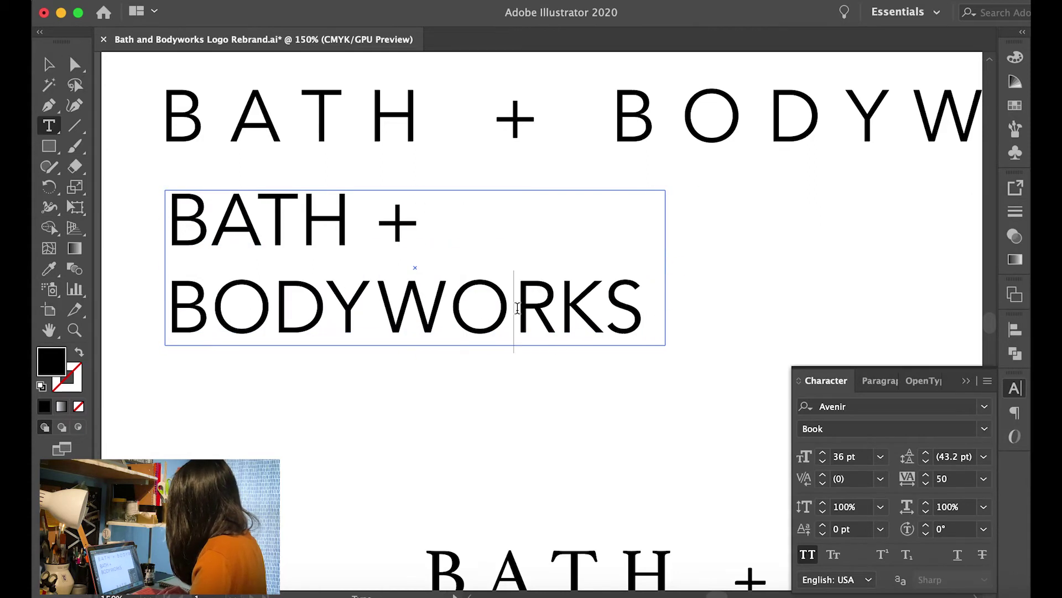
Fine-tune the letter spacing around the R in the two-line sans-serif wordmark, setting the R's tracking to 49
click(983, 479)
click(1002, 388)
drag(453, 310, 559, 310)
key(Left)
key(Left)
key(Right)
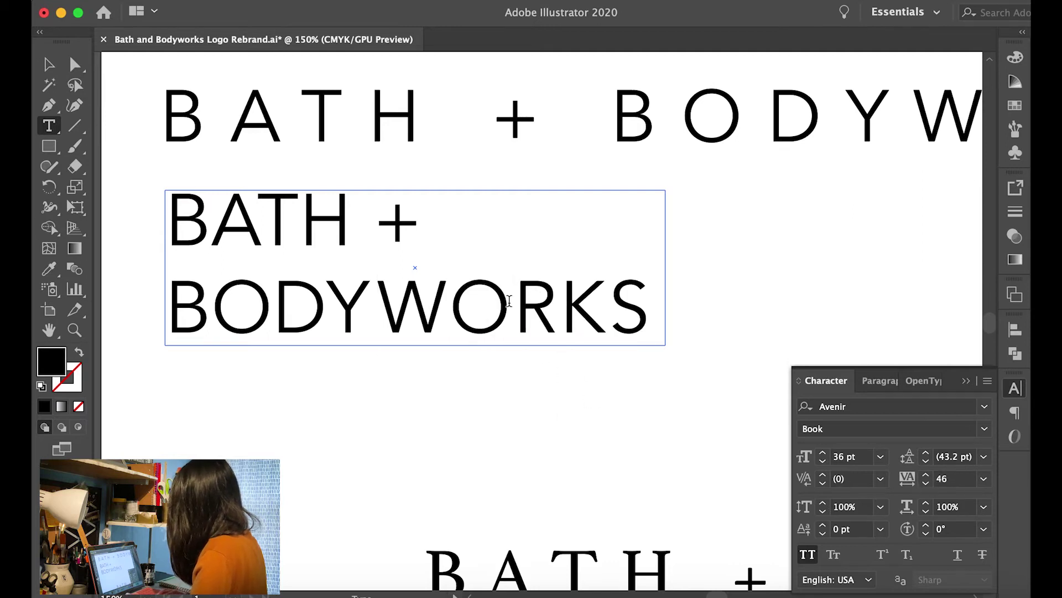
key(shift+Right)
key(shift+Right)
key(shift+Left)
key(shift+Left)
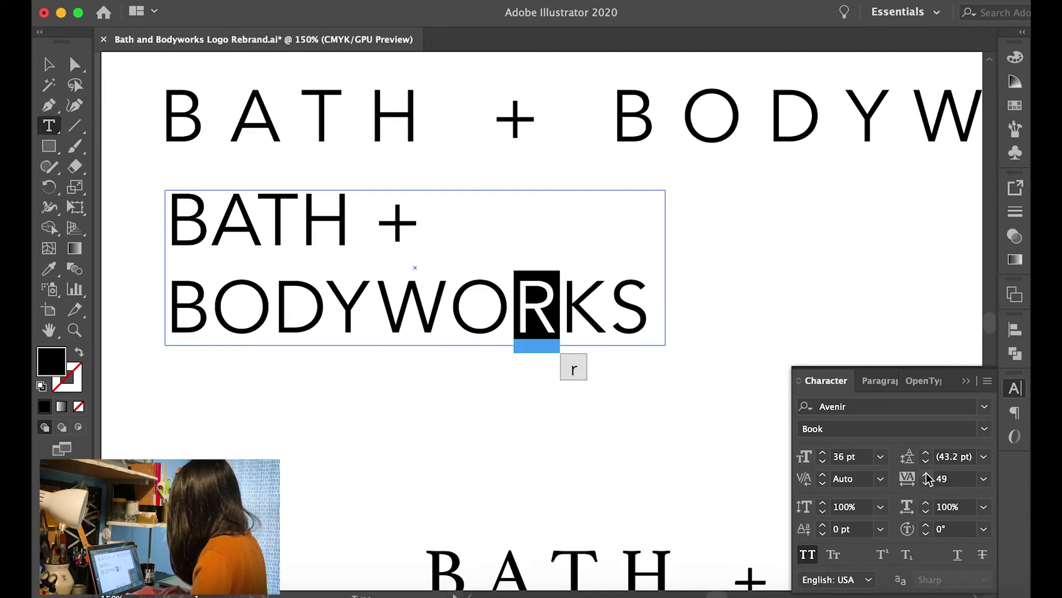
key(Escape)
Duplicate the serif wordmark below itself and rework the copy into two lines, BATH+ over BODYWORKS
scroll(194, 269, down, 5)
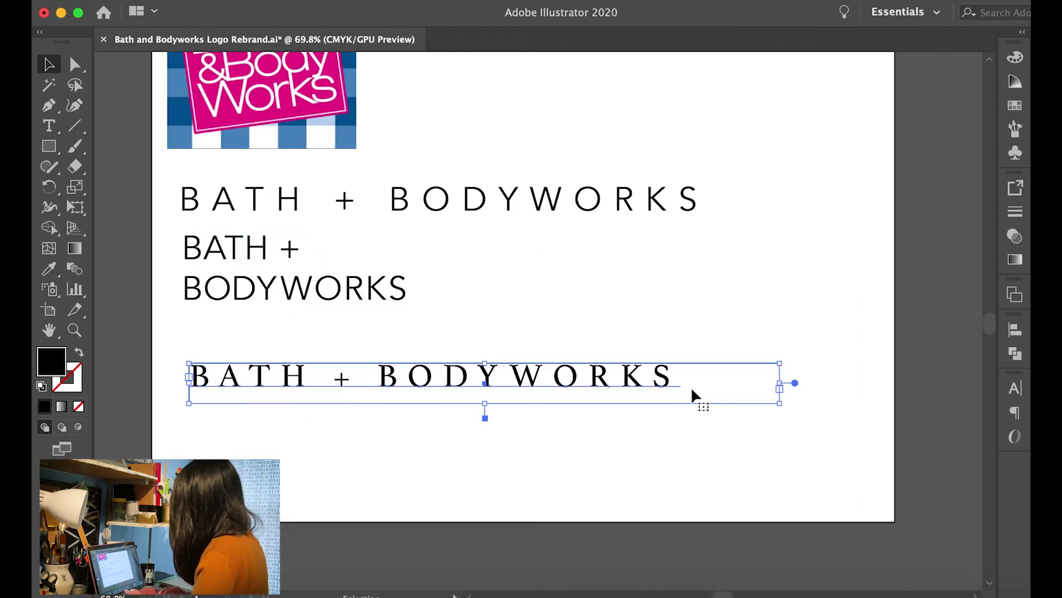
drag(470, 415, 755, 410)
double_click(387, 437)
drag(359, 434, 315, 434)
text(+)
Remove the space before the plus sign in the two-line sans-serif wordmark
click(276, 249)
key(BackSpace)
key(Escape)
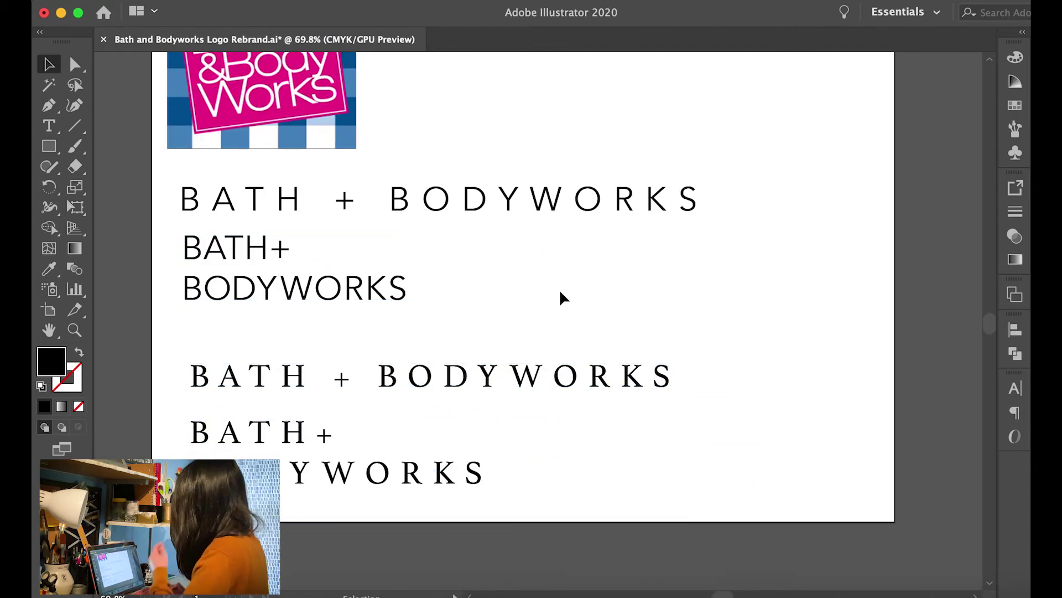
scroll(541, 260, up, 6)
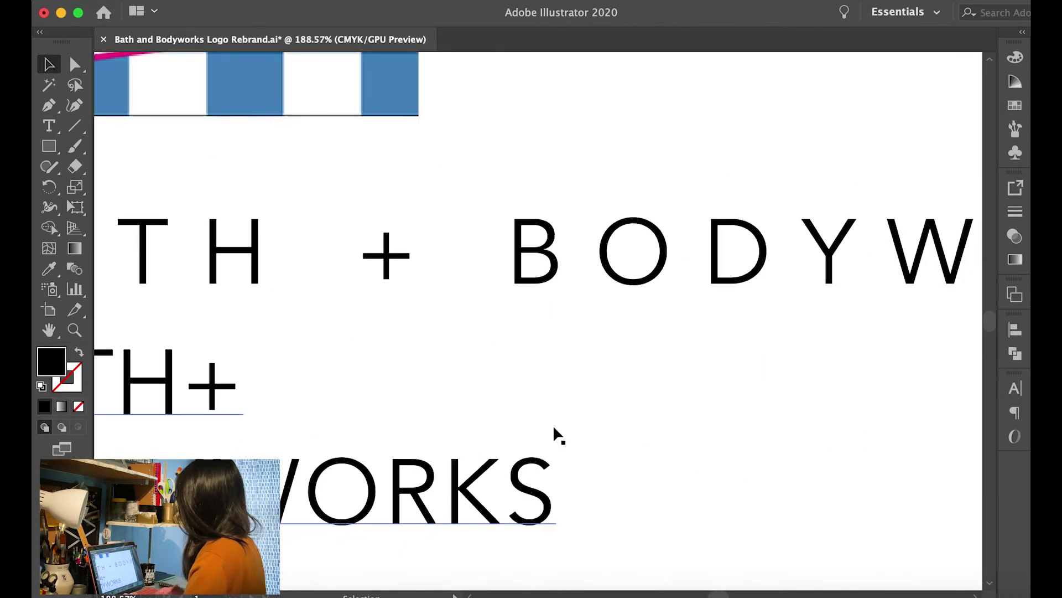
scroll(558, 434, left, 2)
double_click(472, 292)
key(super+z)
scroll(699, 471, left, 5)
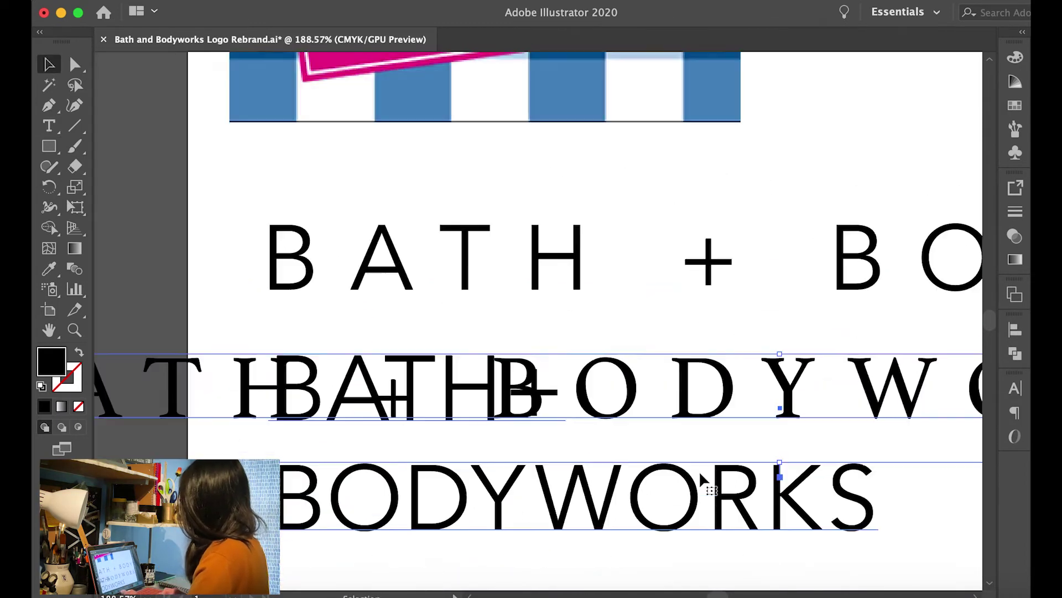
scroll(517, 268, down, 2)
Duplicate the one-line sans-serif wordmark and replace the copy's text with a single plus sign
drag(517, 268, 749, 408)
scroll(749, 408, down, 3)
double_click(530, 318)
drag(530, 318, 250, 299)
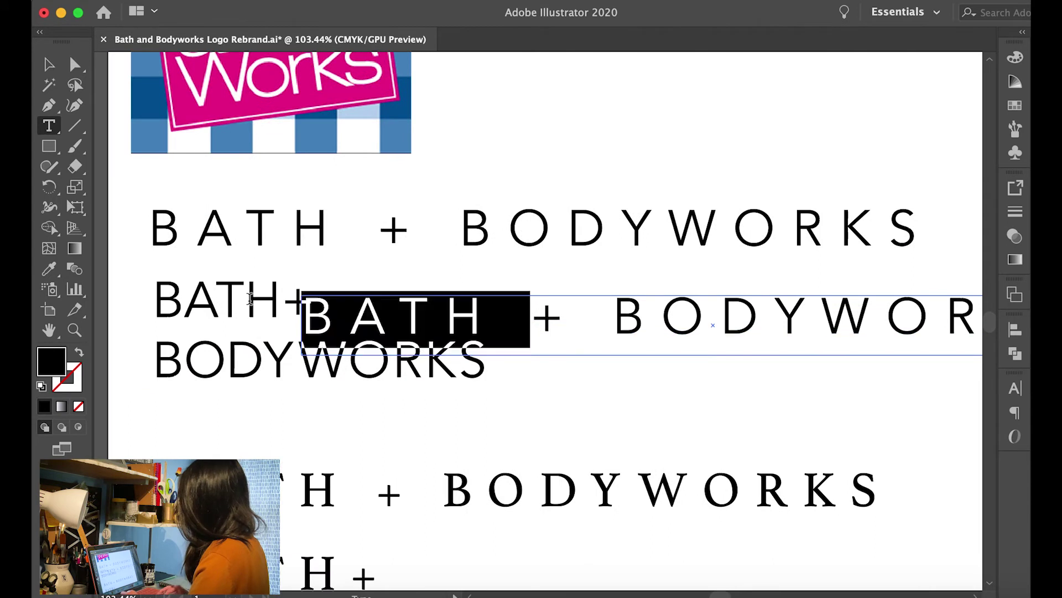
key(super+a)
text(+)
key(Escape)
Place the outlined plus sign over the plus in the one-line sans-serif wordmark and delete the typed plus beneath it
scroll(973, 338, down, 1)
scroll(412, 318, up, 3)
drag(413, 319, 373, 357)
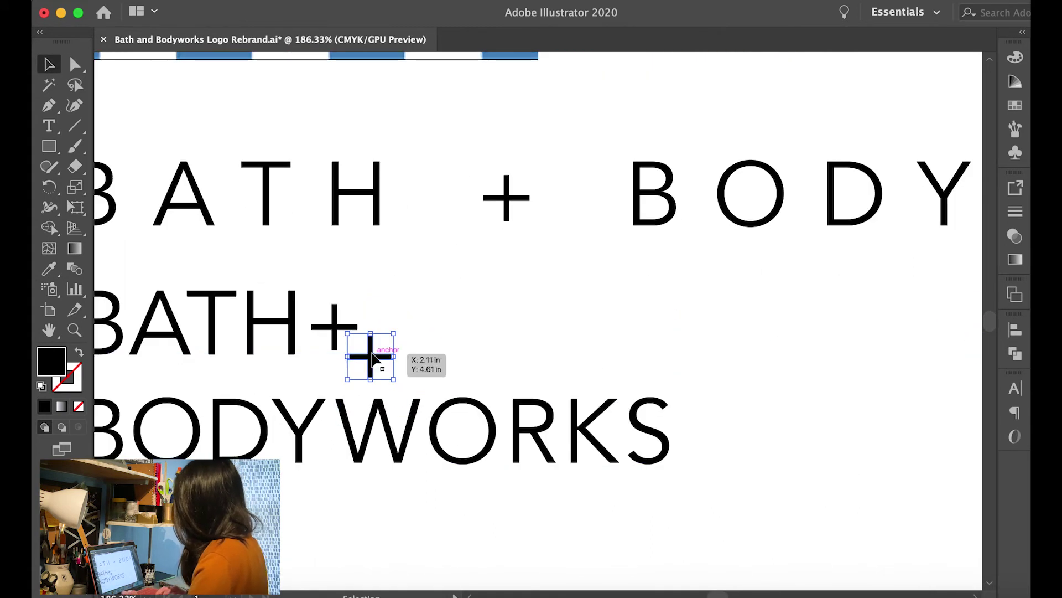
drag(510, 202, 509, 202)
double_click(532, 199)
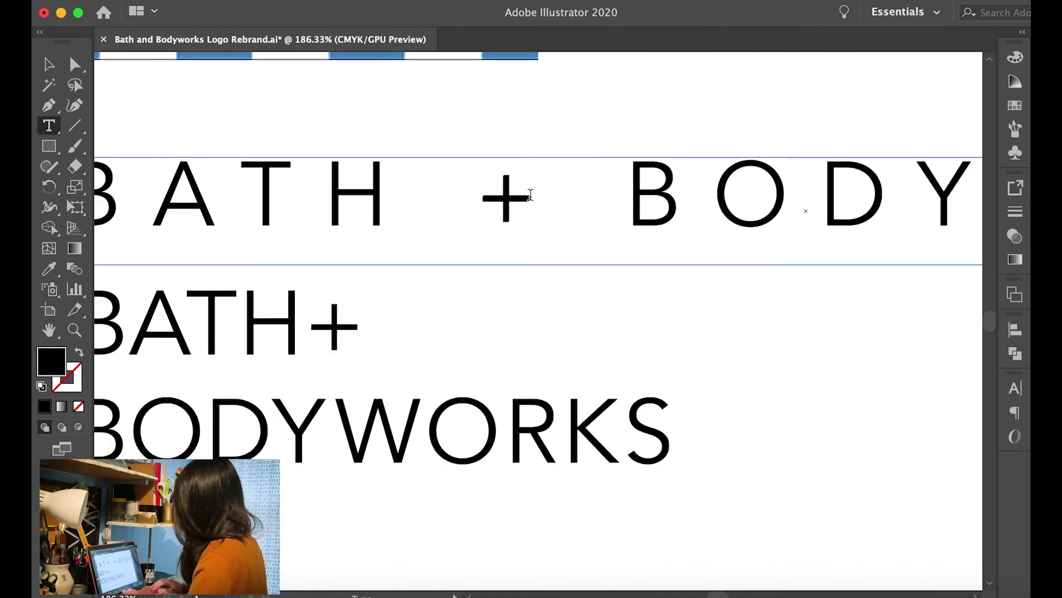
key(Delete)
key(Escape)
Reposition the separate plus sign between BATH and BODYWORKS in the one-line sans-serif wordmark
click(669, 363)
scroll(774, 317, up, 2)
click(505, 196)
scroll(762, 424, down, 5)
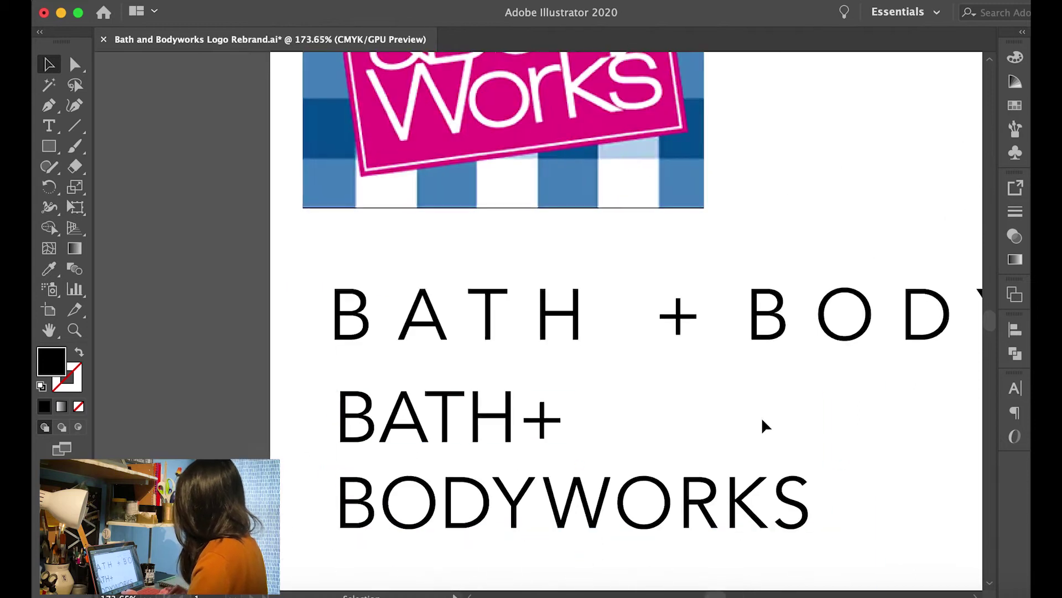
click(796, 472)
scroll(796, 472, down, 2)
drag(416, 260, 414, 255)
Remove the typed plus from the two-line sans-serif wordmark and space the separate plus sign slightly away from BATH
scroll(584, 352, up, 4)
key(t)
click(1015, 388)
click(565, 308)
key(BackSpace)
key(Escape)
click(699, 182)
drag(530, 310, 542, 310)
Show the rulers and delete the plus sign from the text of the two-line serif wordmark
click(344, 486)
key(super+r)
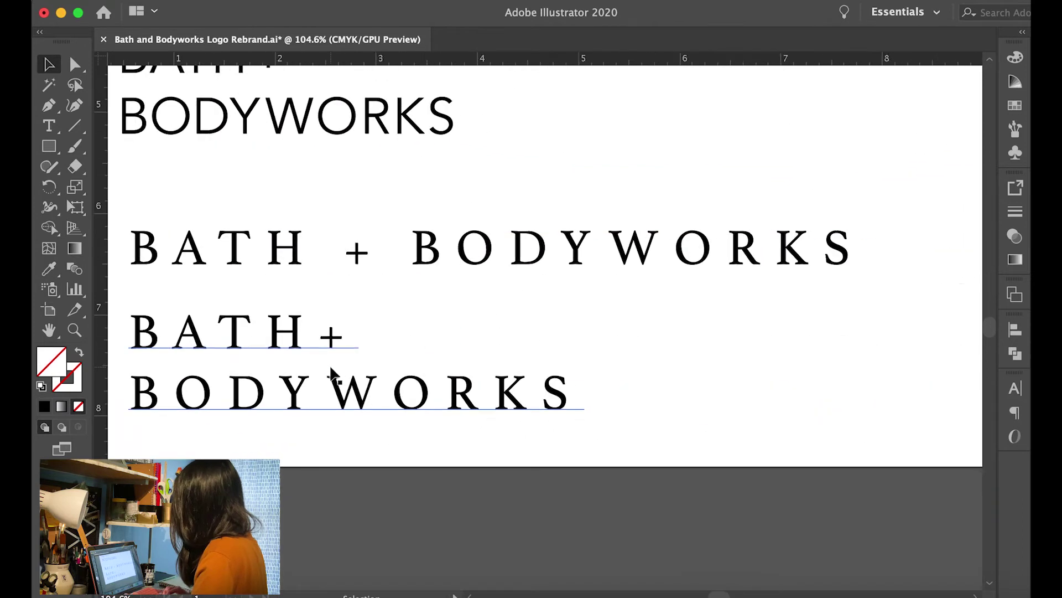
scroll(528, 394, up, 4)
click(530, 387)
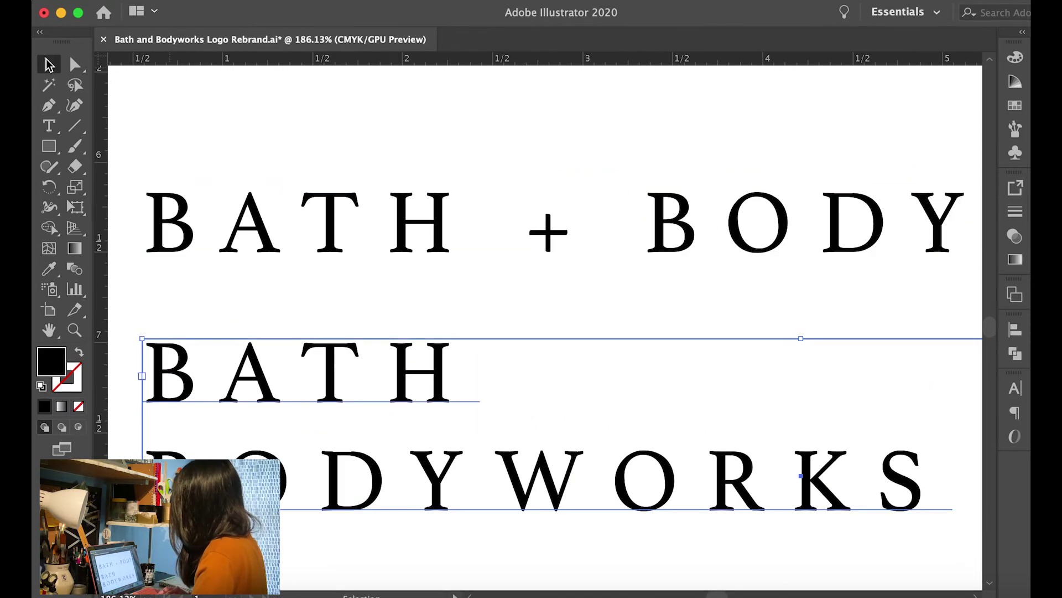
Duplicate the one-line serif wordmark and reduce the copy's text to a single plus sign
click(47, 63)
click(437, 221)
scroll(437, 221, down, 4)
drag(441, 230, 703, 266)
click(47, 69)
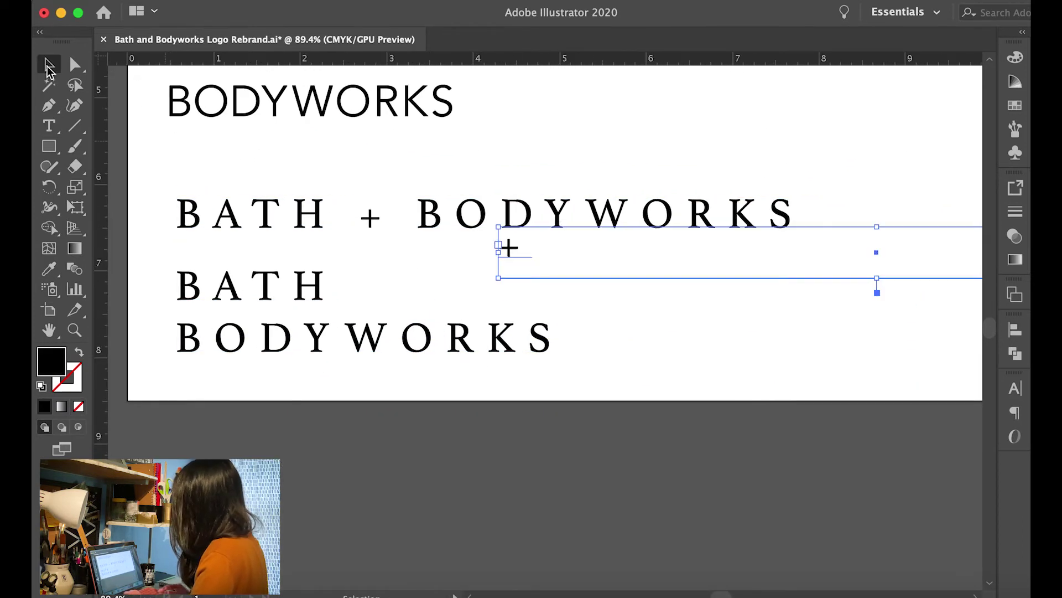
Position the separate serif plus sign directly after BATH in the two-line serif wordmark
scroll(400, 290, up, 3)
scroll(531, 296, left, 3)
drag(789, 239, 529, 306)
scroll(634, 240, left, 2)
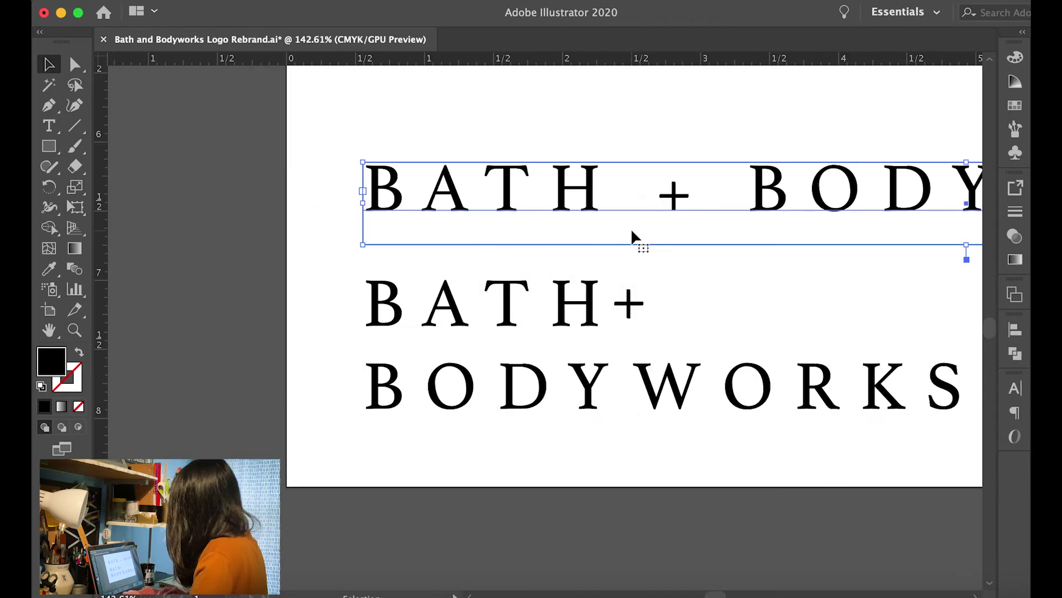
Replace the typed plus in the one-line serif wordmark with a copy of the separate plus, aligned to the H's crossbar with a guide
scroll(637, 239, up, 3)
drag(629, 302, 673, 195)
scroll(673, 194, up, 3)
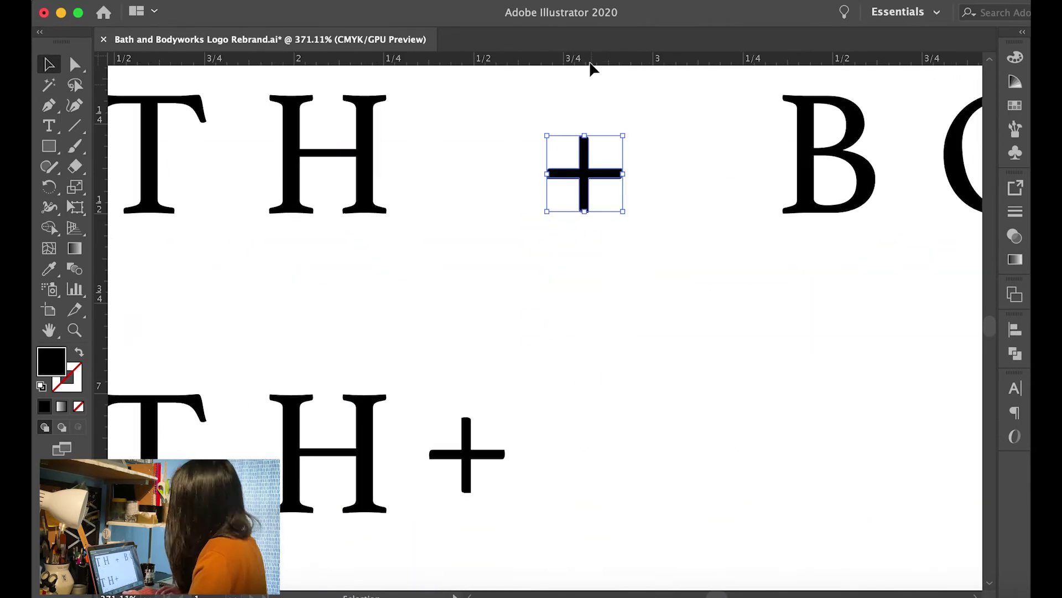
drag(589, 176, 636, 175)
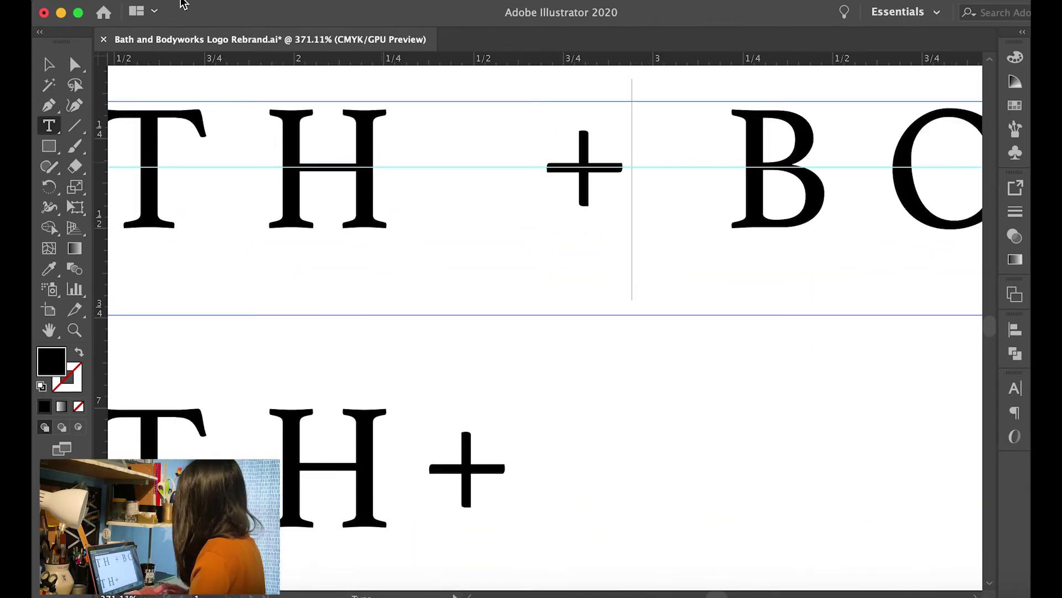
scroll(789, 476, down, 4)
Group each separate plus sign with its wordmark
click(595, 371)
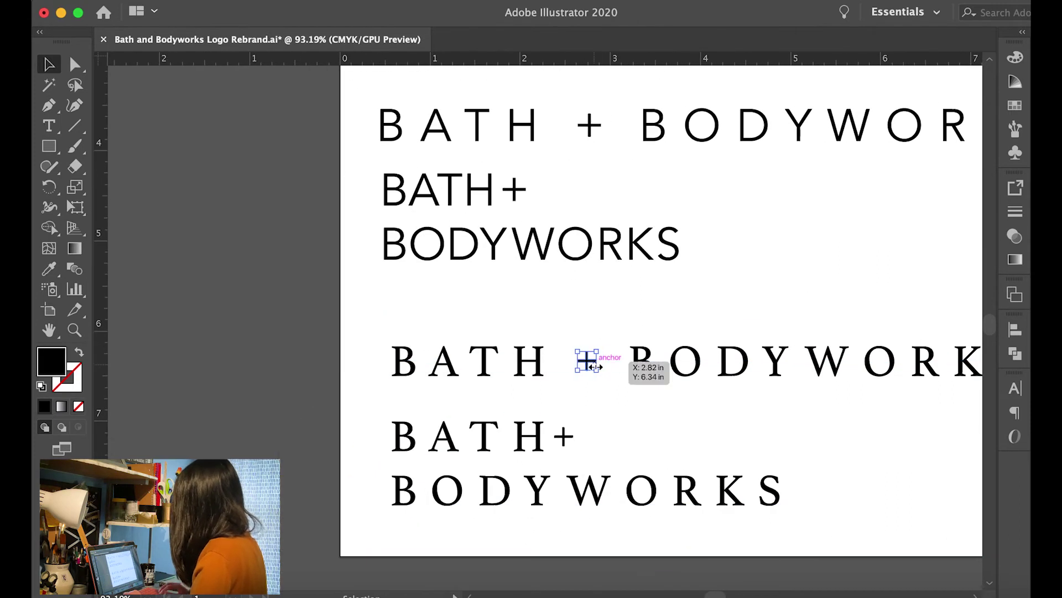
click(548, 463)
click(518, 188)
click(572, 135)
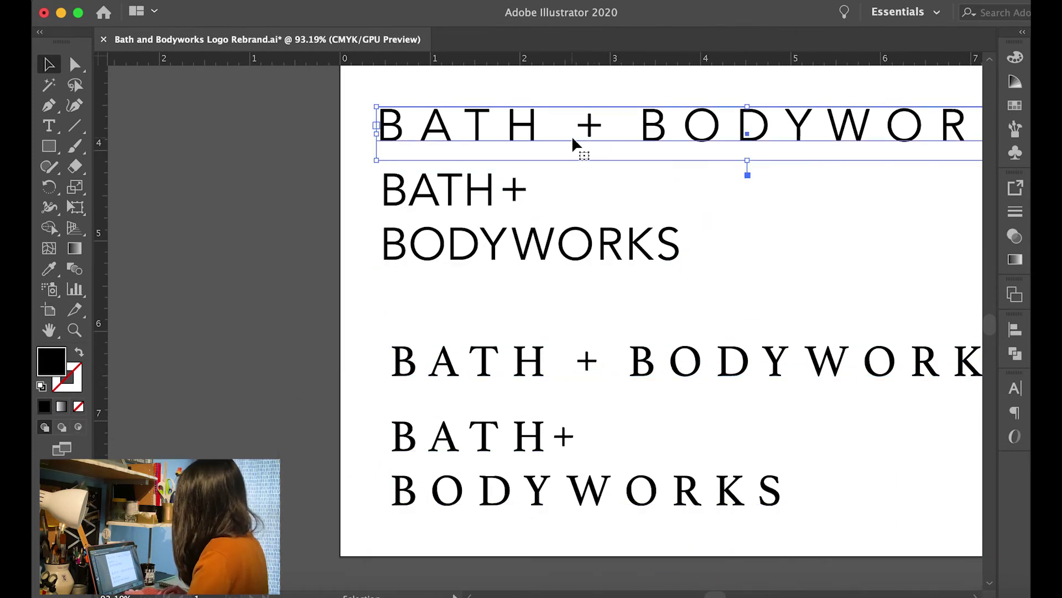
click(307, 237)
Move the two-line sans-serif wordmark off the artboard onto the empty canvas beside it
scroll(308, 236, down, 3)
scroll(308, 236, up, 3)
scroll(308, 237, left, 3)
scroll(607, 103, up, 2)
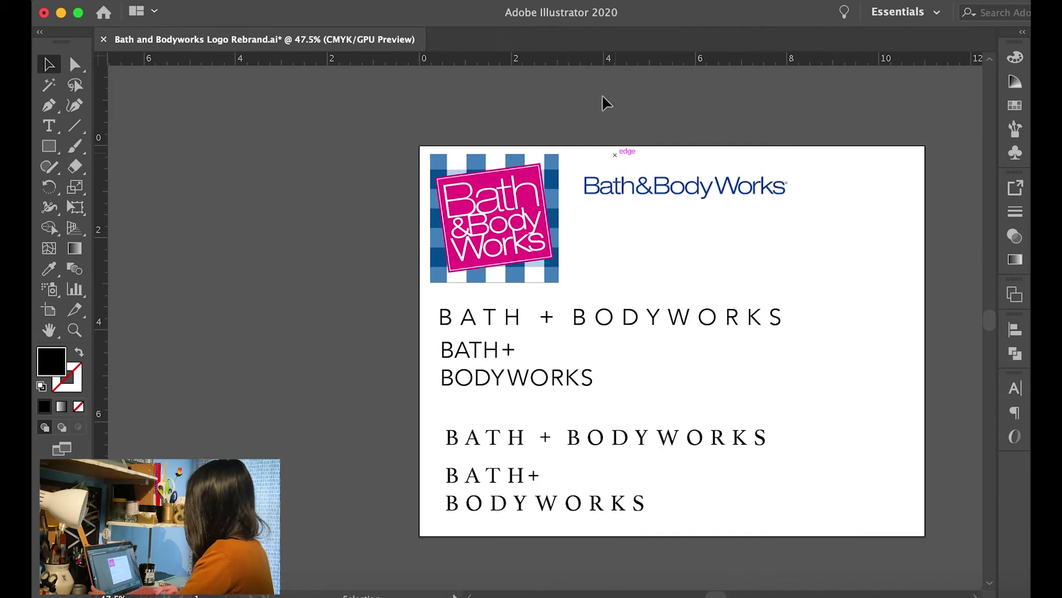
drag(515, 387, 266, 346)
click(309, 479)
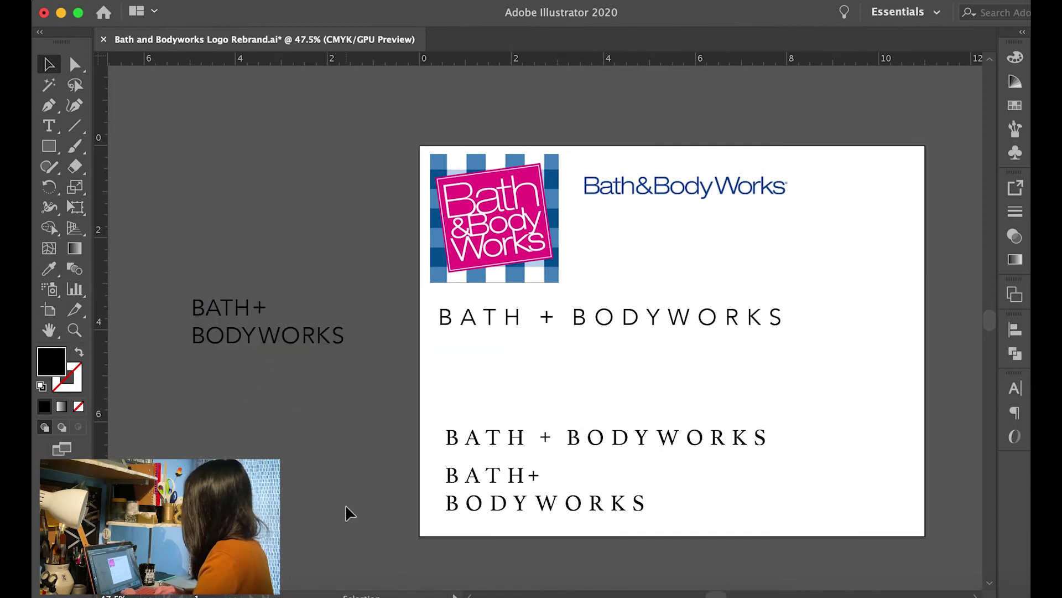
Move both serif wordmarks onto the canvas beside the artboard and place the one-line sans-serif wordmark directly beneath the old square logo
drag(531, 510, 636, 320)
drag(553, 437, 387, 487)
drag(498, 487, 795, 287)
drag(764, 255, 764, 442)
key(Delete)
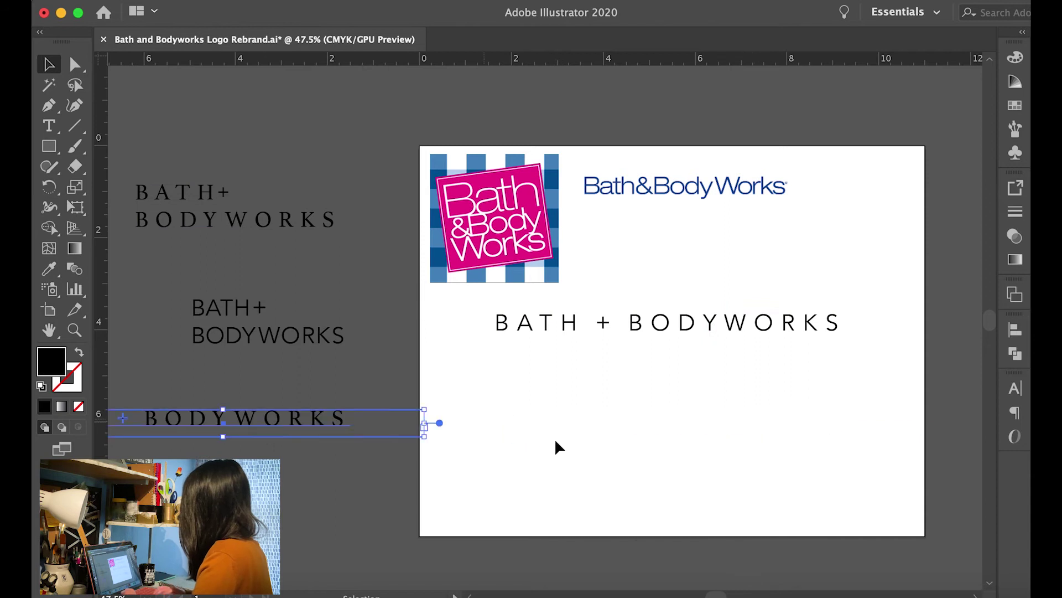
scroll(557, 446, down, 2)
scroll(557, 446, right, 2)
click(797, 282)
scroll(555, 387, up, 3)
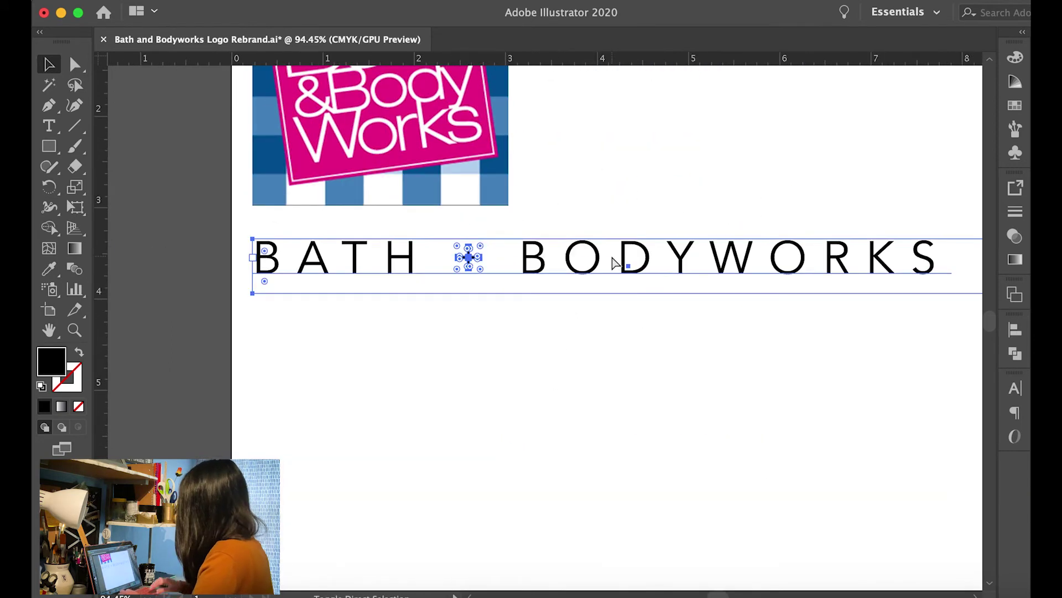
scroll(675, 249, down, 2)
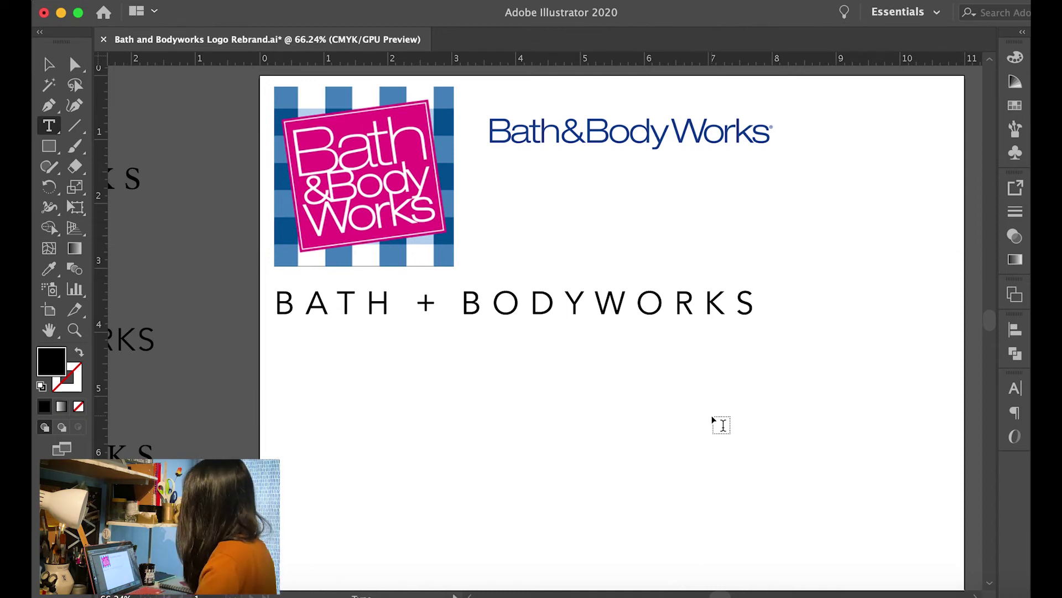
Add a capital B below the wordmark, convert it to outlines and enlarge it to about 1.2 in tall
scroll(396, 443, up, 3)
scroll(329, 342, down, 3)
drag(296, 285, 394, 402)
text(B)
click(49, 66)
scroll(649, 415, up, 1)
key(shift+super+o)
drag(384, 310, 451, 398)
scroll(459, 299, up, 3)
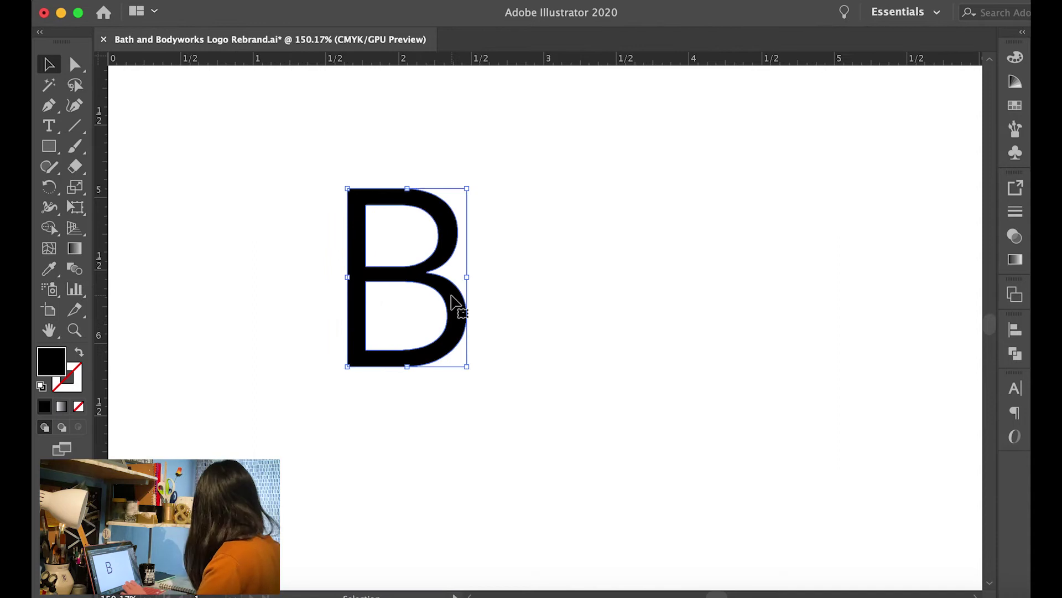
Duplicate the outlined B and offset the copy diagonally down so the two letters overlap
drag(453, 302, 498, 420)
scroll(580, 454, down, 1)
scroll(581, 462, up, 2)
scroll(581, 461, down, 2)
Draw a circle about 2.5 in wide around the overlapping Bs, with a black stroke and no fill
click(47, 148)
drag(48, 155, 100, 188)
mouse_move(372, 184)
mouse_down()
mouse_move(673, 474)
mouse_move(657, 470)
mouse_up()
key(v)
click(79, 351)
key(Down)
scroll(461, 142, up, 5)
Delete the circle's left anchor point to leave only its right half as an open arc
key(a)
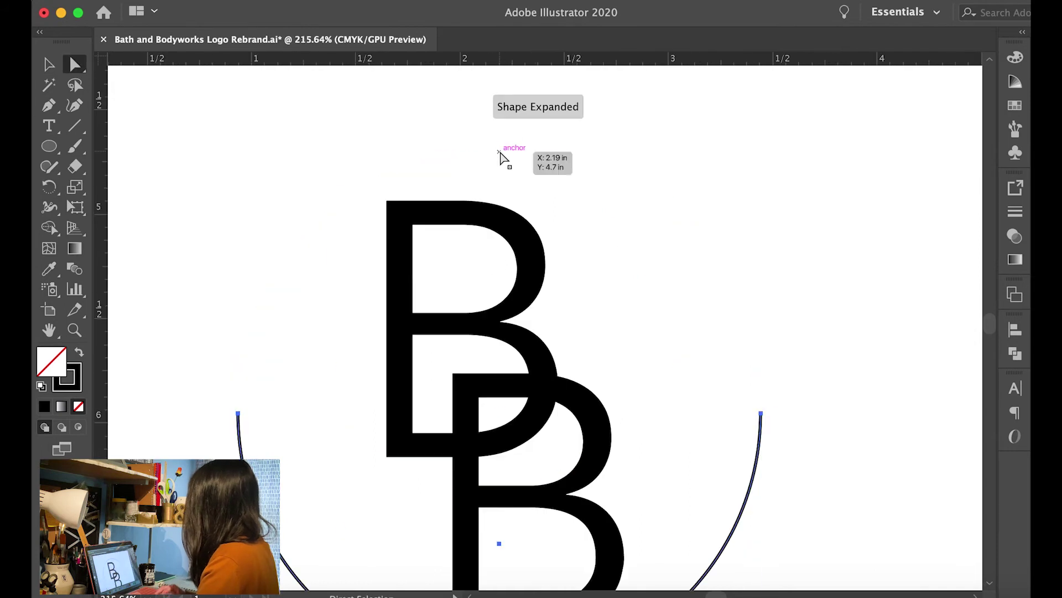
scroll(503, 156, down, 2)
click(261, 297)
key(Delete)
Turn the half circle into a type path and write BATH + BODYWORKS along it in 12 pt Avenir Book
scroll(261, 296, up, 2)
click(556, 168)
scroll(556, 168, down, 2)
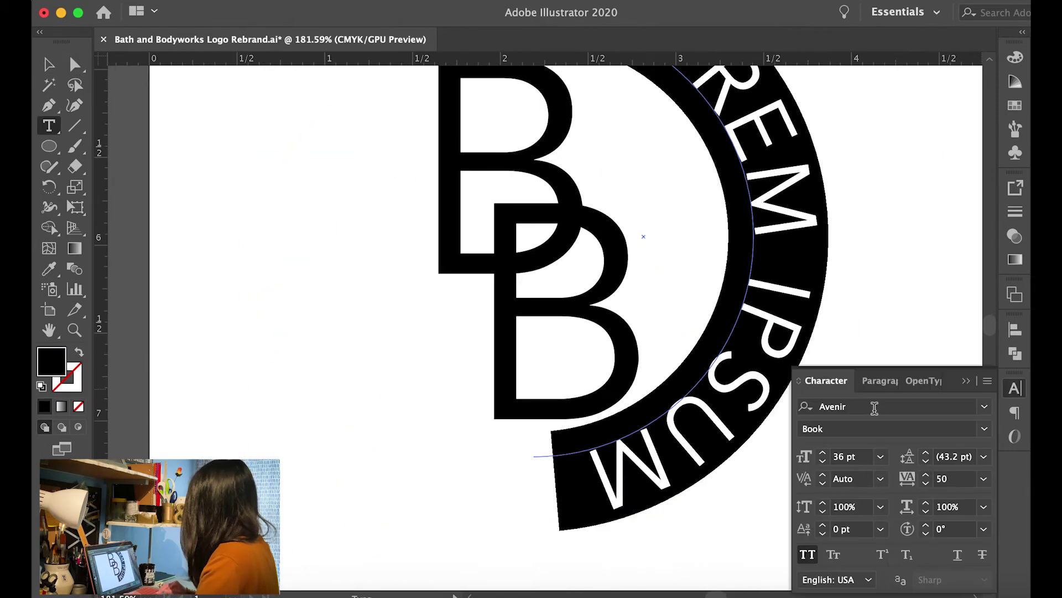
click(868, 379)
text(BATH + BODYWORKS)
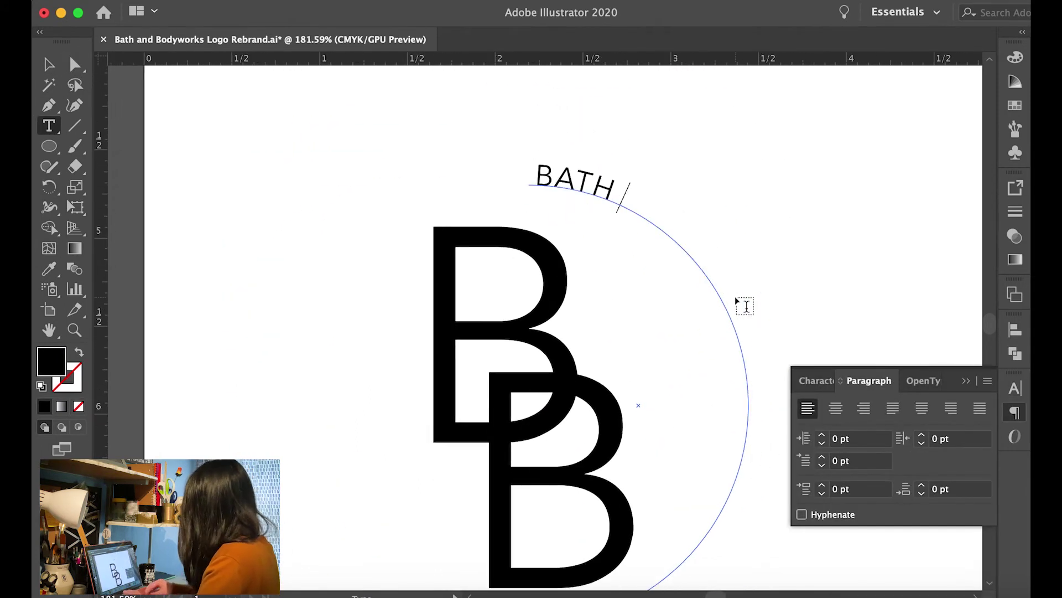
Set the tracking of all the curved text to 100
key(super+a)
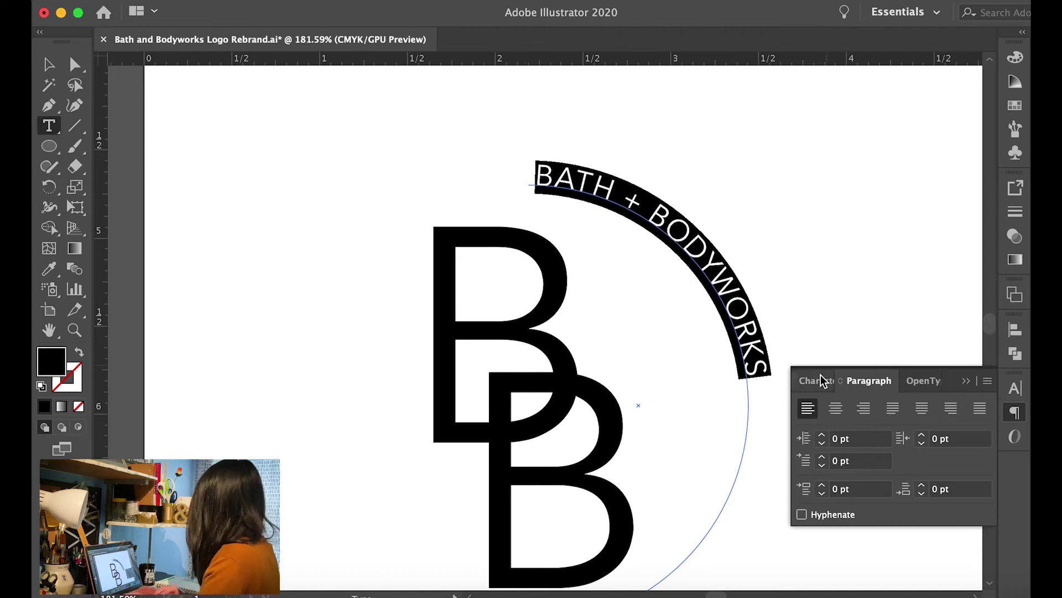
click(817, 380)
click(983, 478)
click(1010, 443)
click(770, 410)
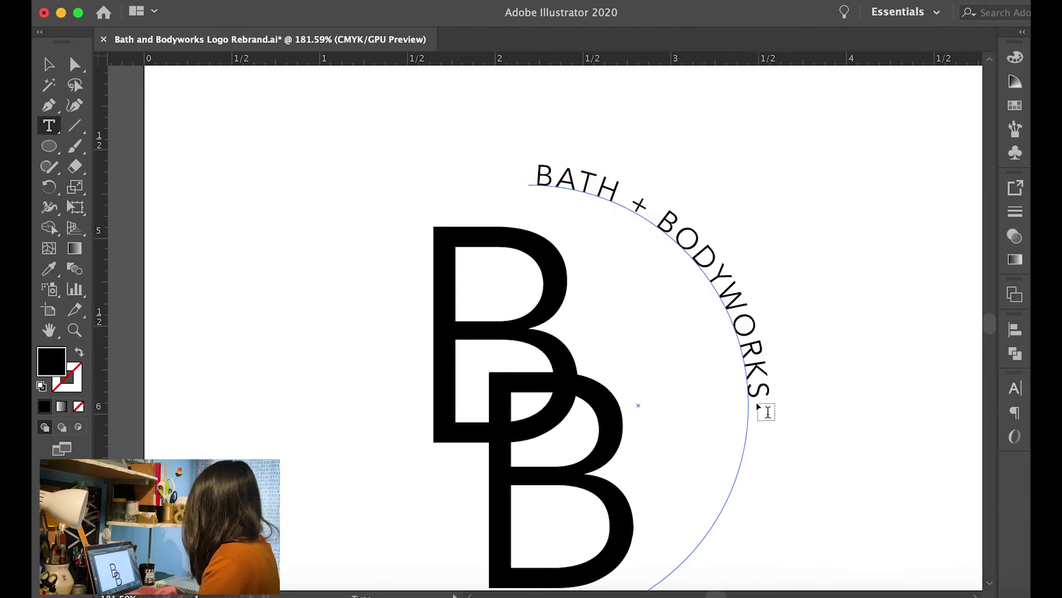
Nudge the curved text path slightly down around the overlapping Bs
scroll(367, 268, down, 5)
scroll(400, 338, up, 5)
key(v)
click(713, 187)
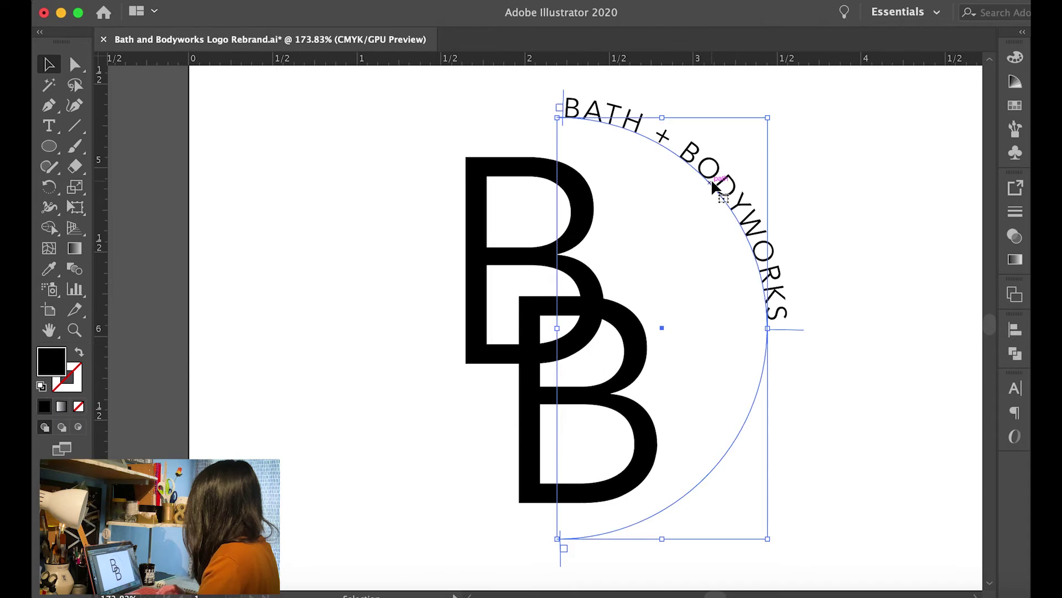
key(Down)
key(Down)
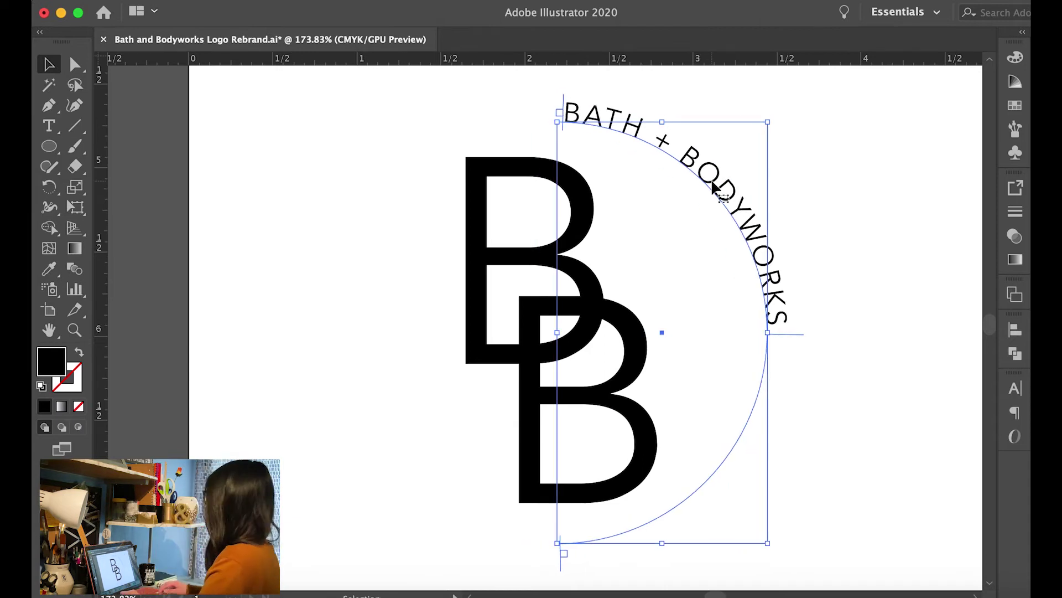
Try a leading of 10 pt at the end of the curved text
click(784, 344)
key(t)
click(470, 1)
scroll(683, 345, down, 5)
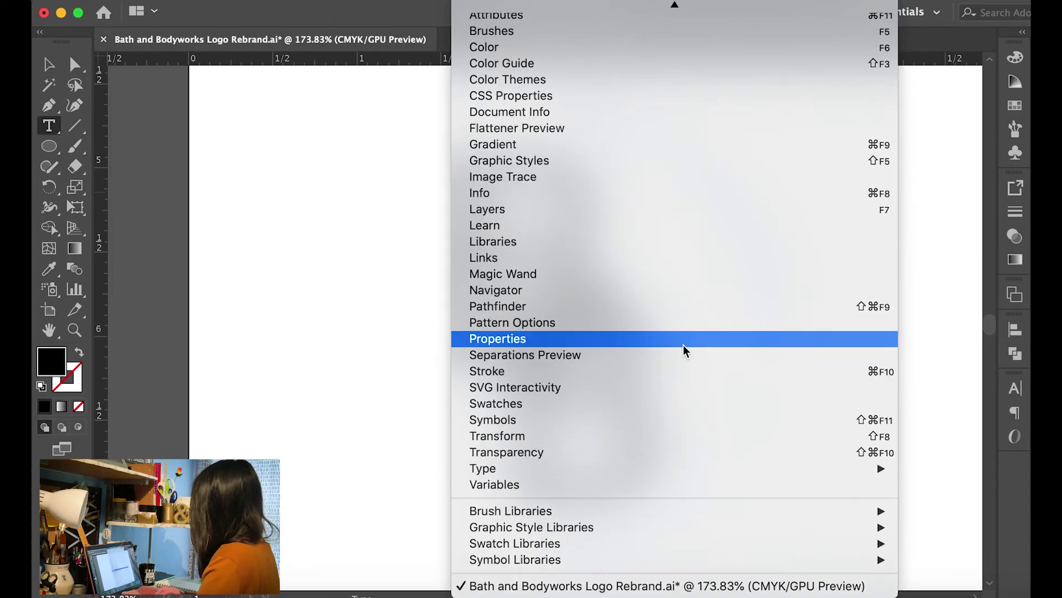
click(1015, 388)
click(985, 380)
click(951, 490)
click(879, 380)
click(826, 381)
click(947, 457)
text(10)
key(Return)
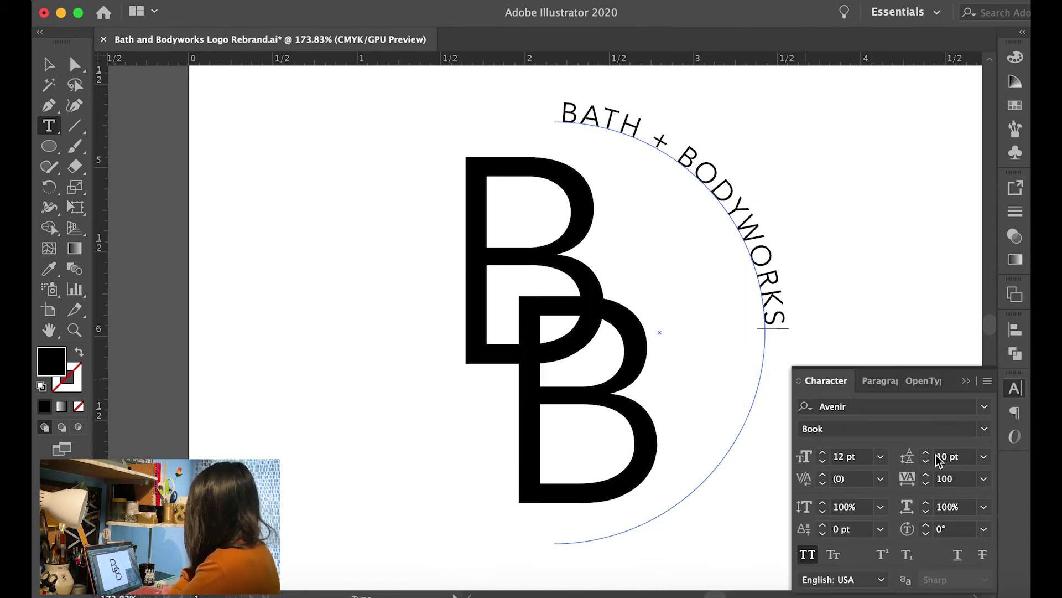
click(1016, 436)
click(1015, 388)
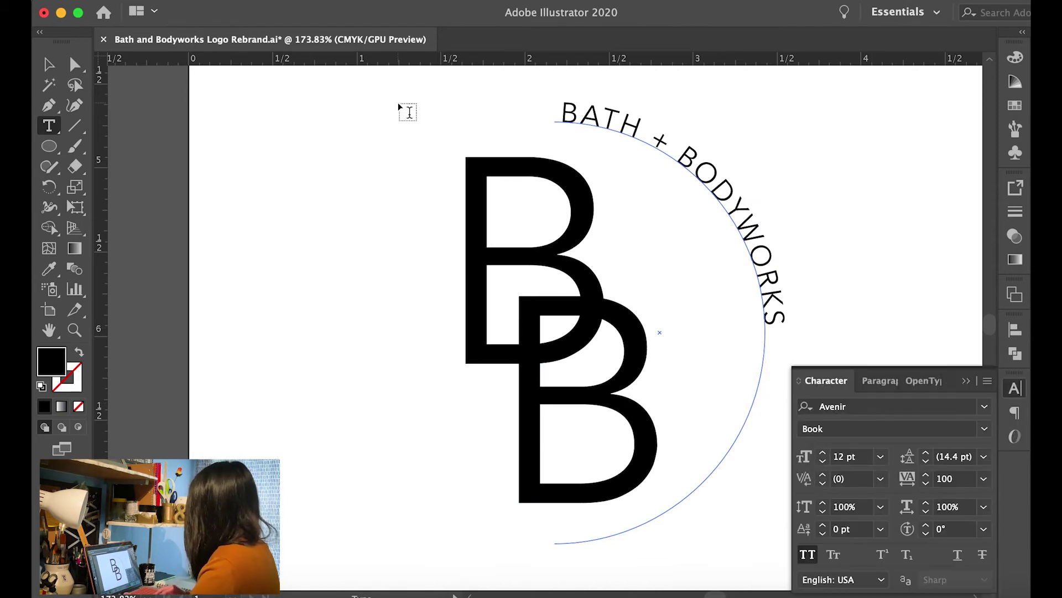
Insert a bullet glyph from Avenir Book after BODYWORKS on the curved text
click(465, 1)
click(1011, 510)
scroll(220, 180, down, 3)
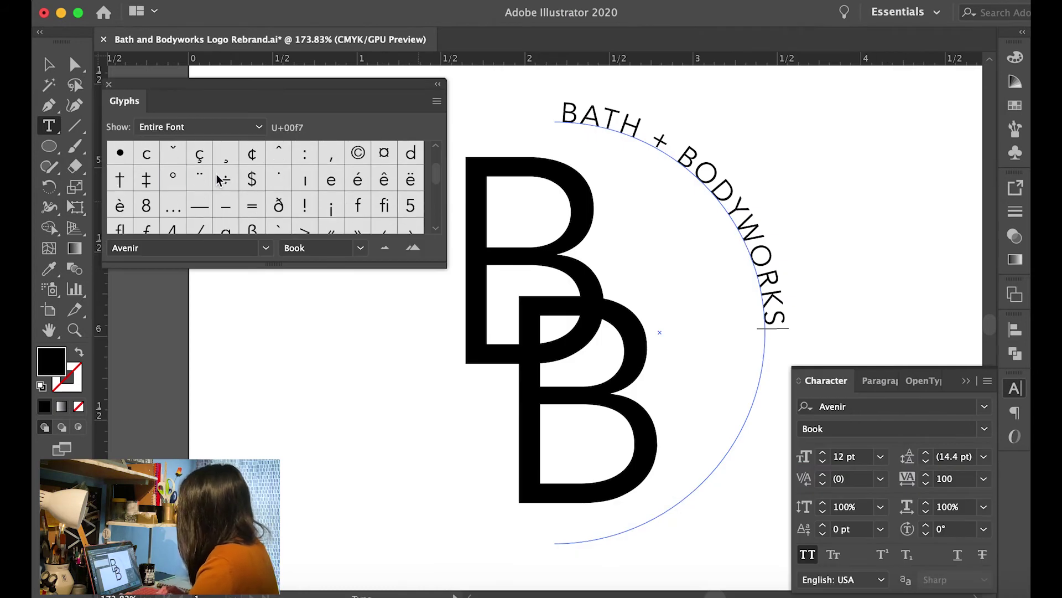
double_click(119, 154)
scroll(266, 189, down, 10)
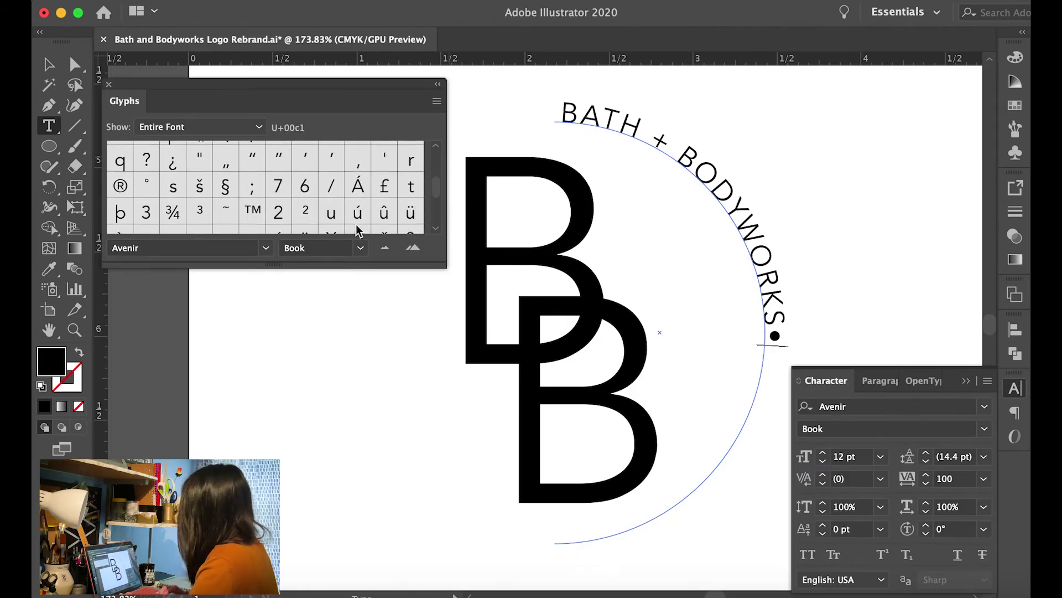
scroll(358, 230, down, 5)
drag(127, 90, 100, 84)
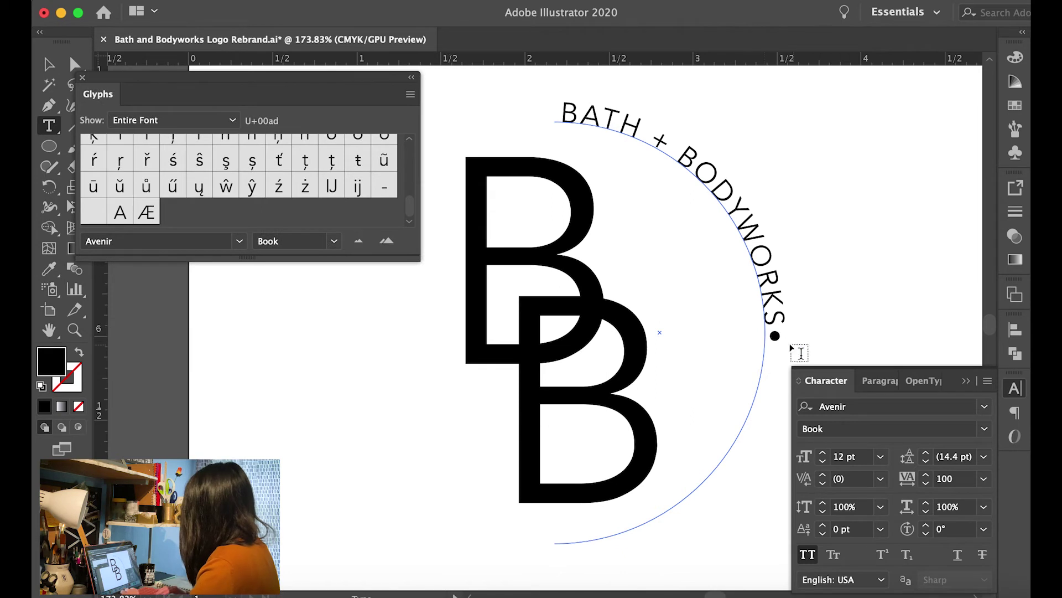
scroll(280, 188, up, 10)
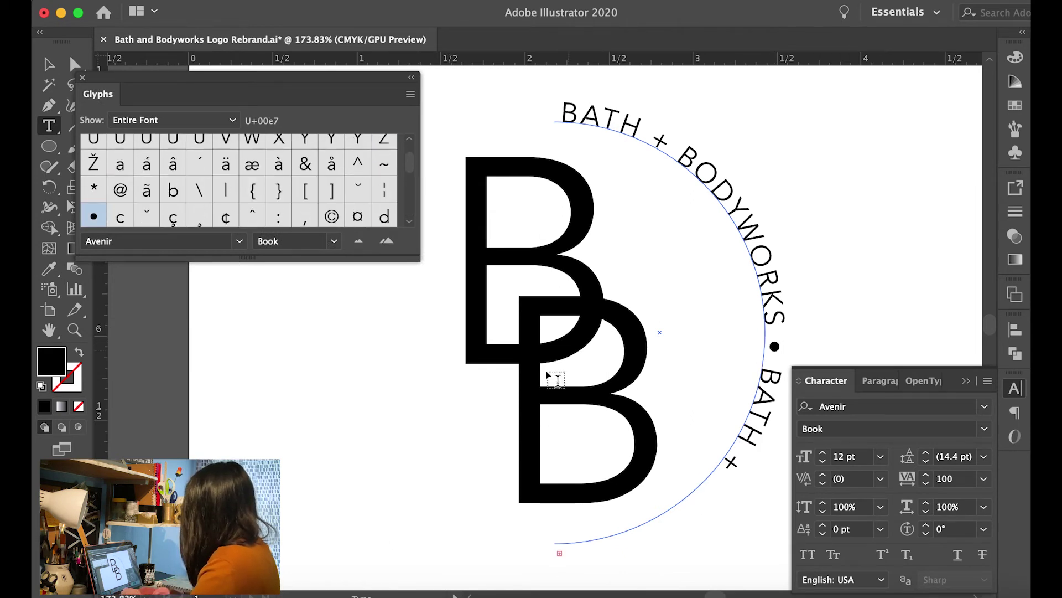
Add a second BATH + BODYWORKS after the bullet and tighten the curved text until both phrases fit the half circle
scroll(550, 375, down, 2)
scroll(719, 404, left, 3)
key(BackSpace)
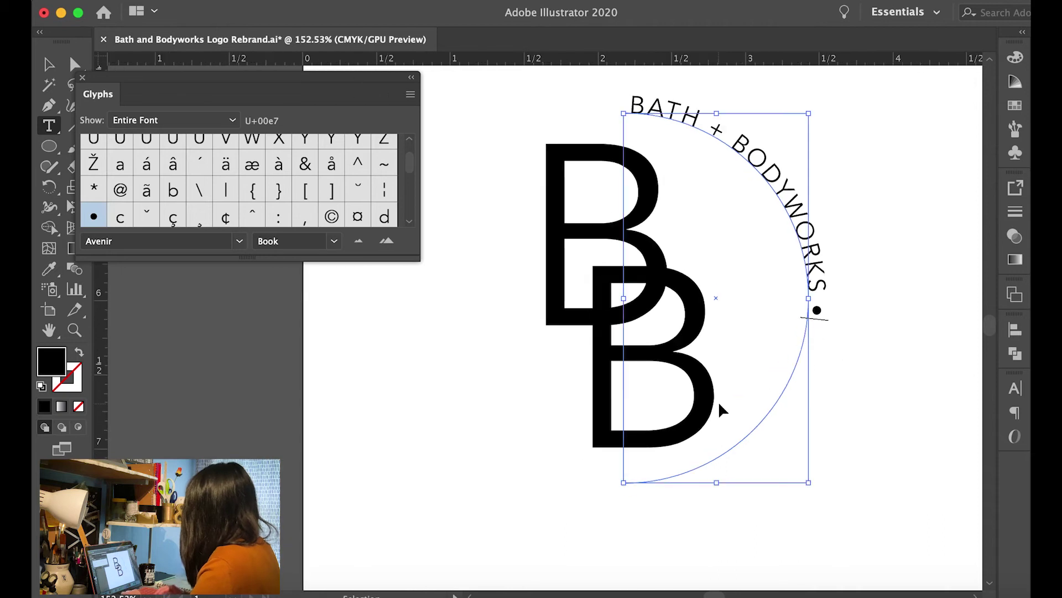
text(BATH + BODYWORKS)
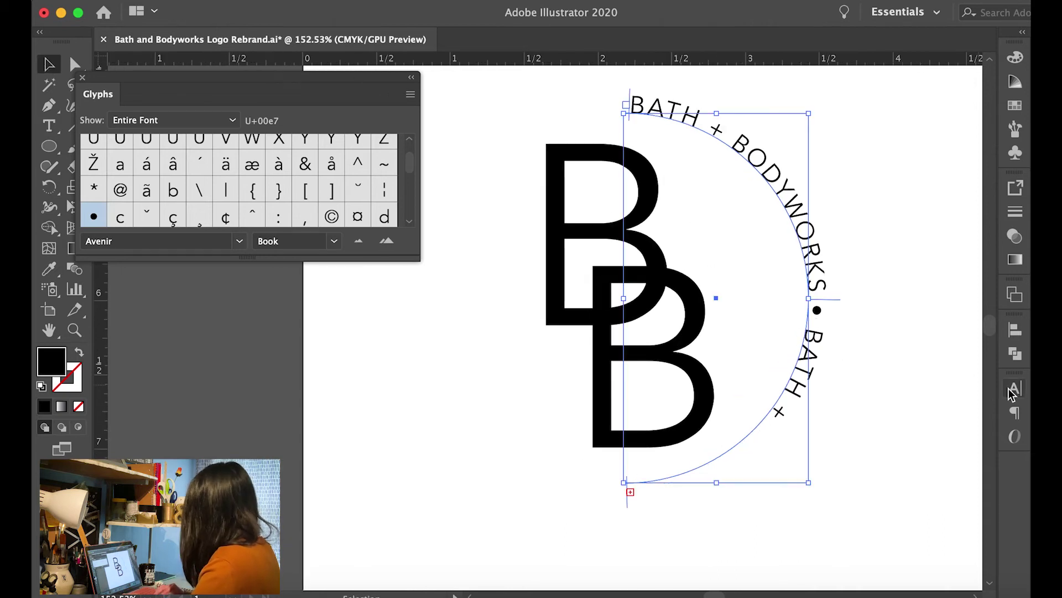
key(super+t)
key(Escape)
key(Return)
key(super+t)
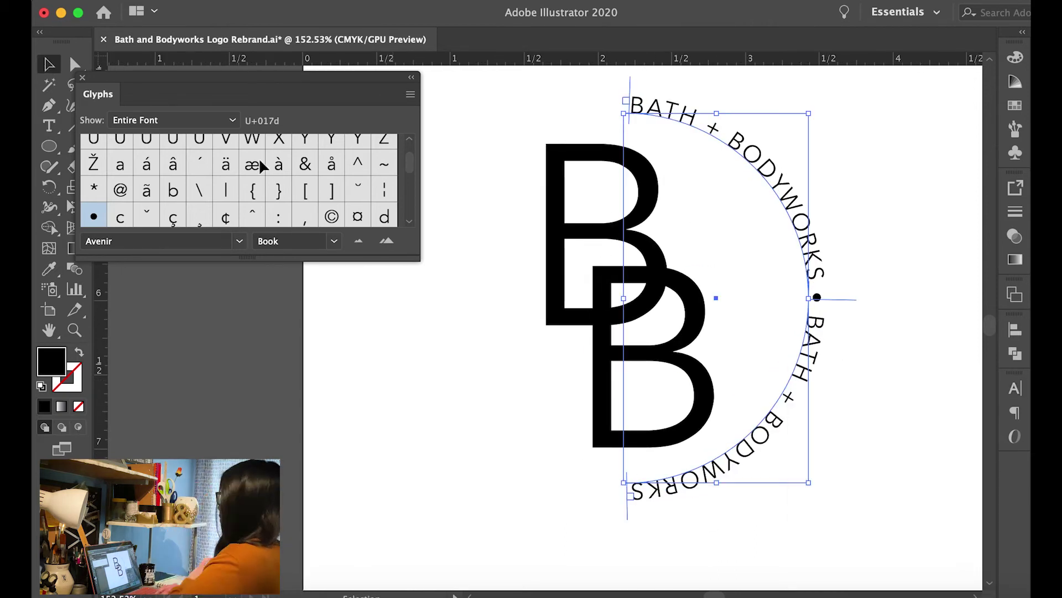
drag(107, 80, 249, 144)
key(shift+F11)
Complete the text ring with a copy of the half-circle text rotated 180° on the opposite side
scroll(908, 280, right, 1)
key(a)
click(799, 309)
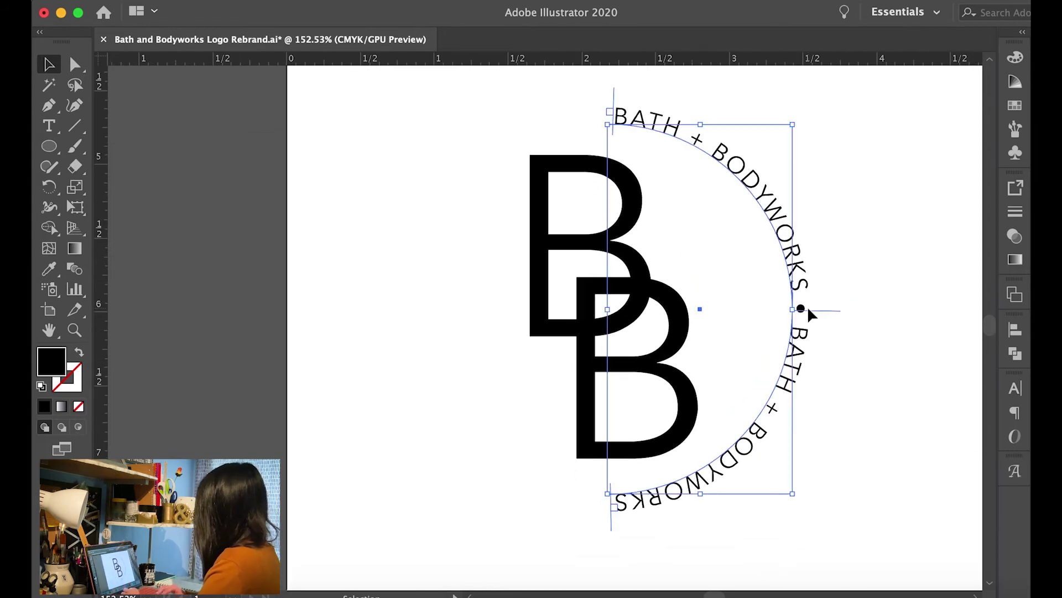
click(227, 6)
click(437, 44)
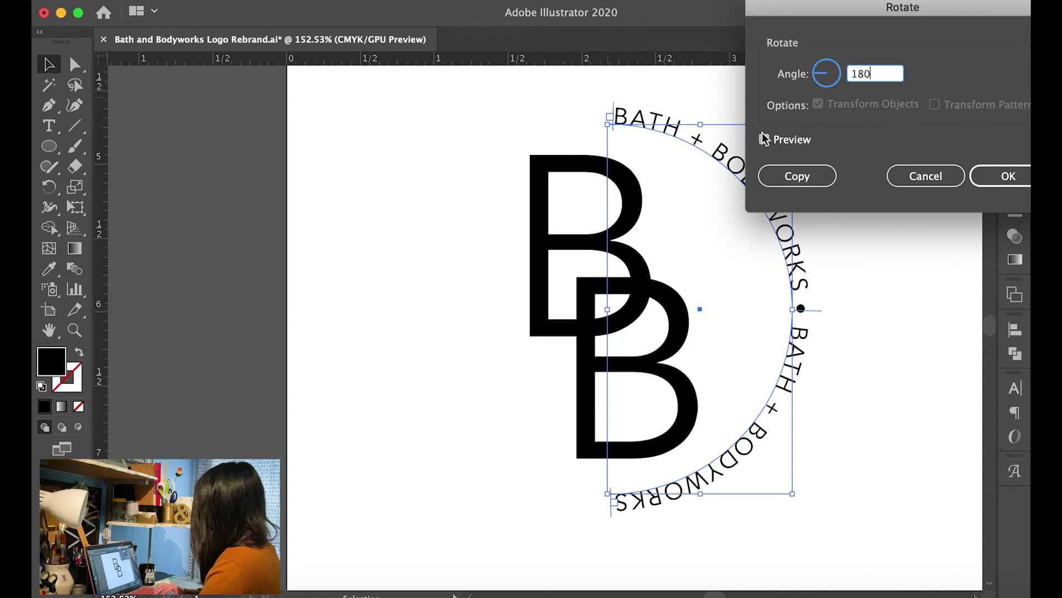
click(765, 138)
click(1017, 185)
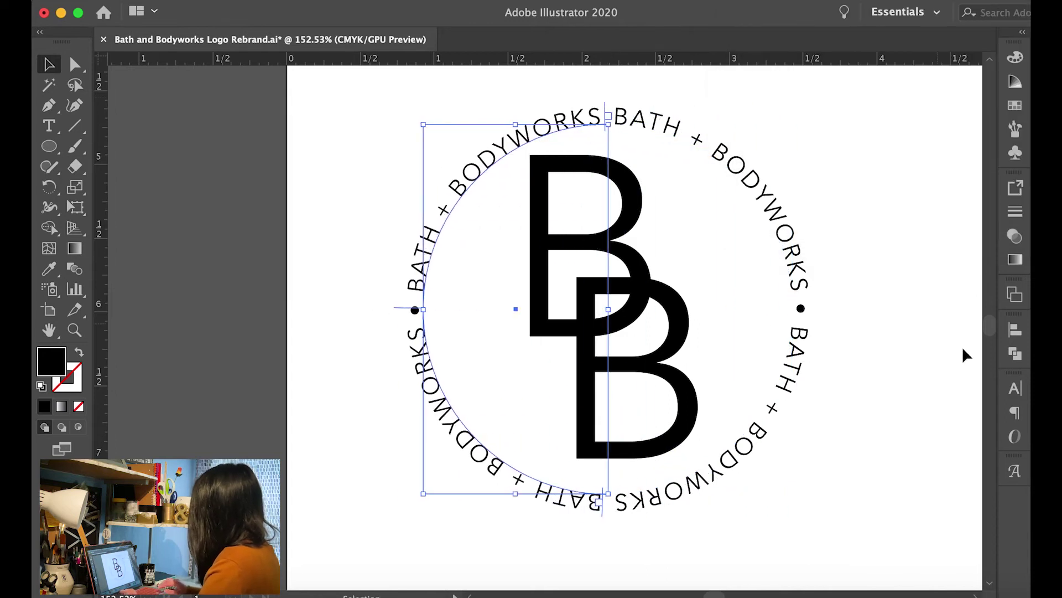
Draw a black dot about 0.06 in wide over a ring bullet, matching its size
scroll(869, 385, up, 3)
scroll(870, 389, up, 3)
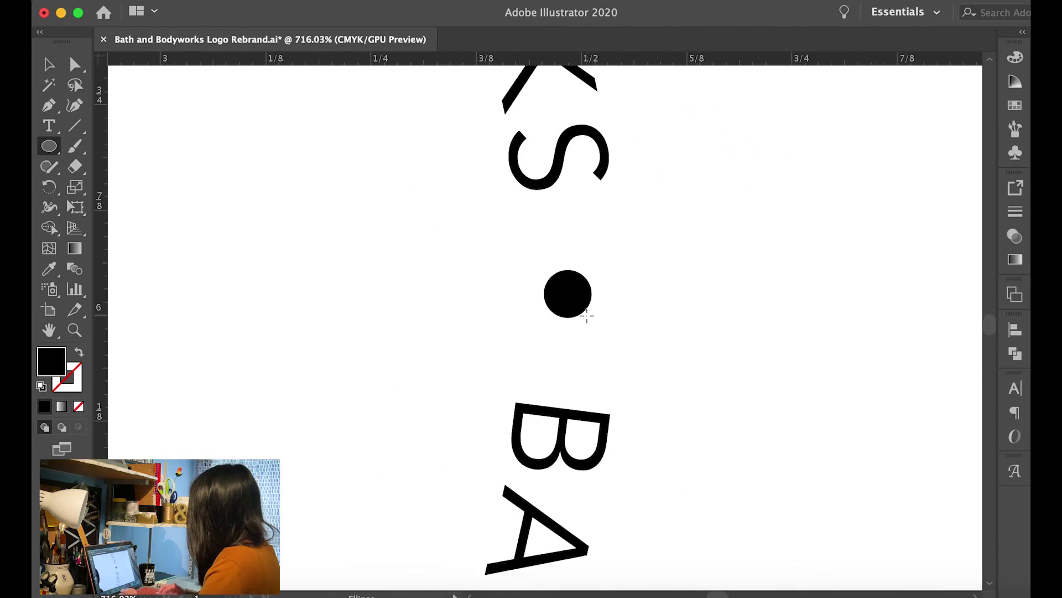
drag(567, 292, 593, 316)
key(v)
scroll(593, 316, up, 3)
drag(609, 240, 610, 238)
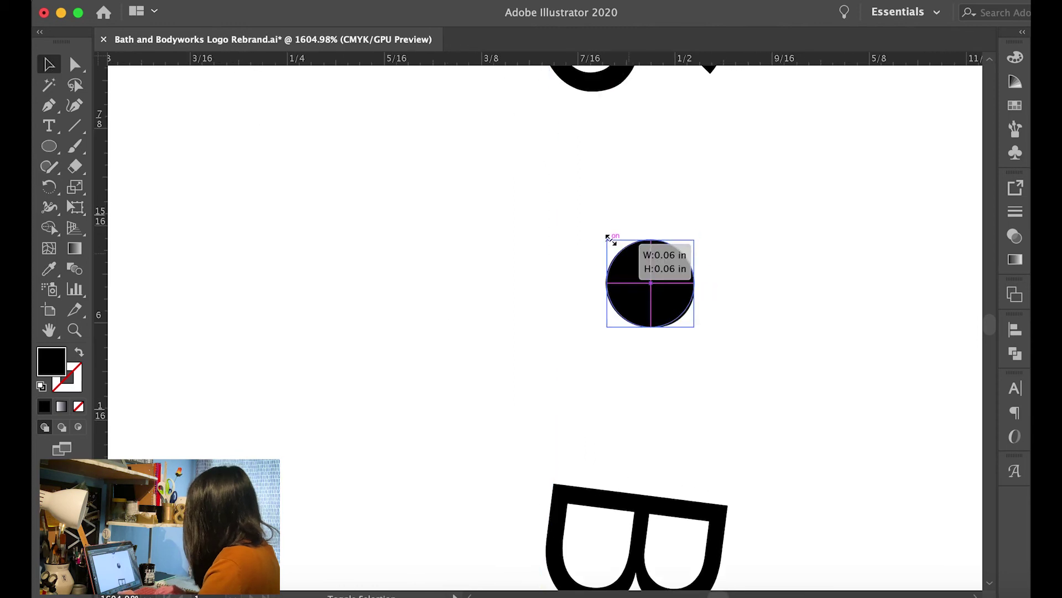
Place the matching dot in the ring's bottom gap and a copy in its top gap, between BODYWORKS and BATH
scroll(758, 94, down, 6)
drag(754, 97, 434, 420)
scroll(474, 497, down, 3)
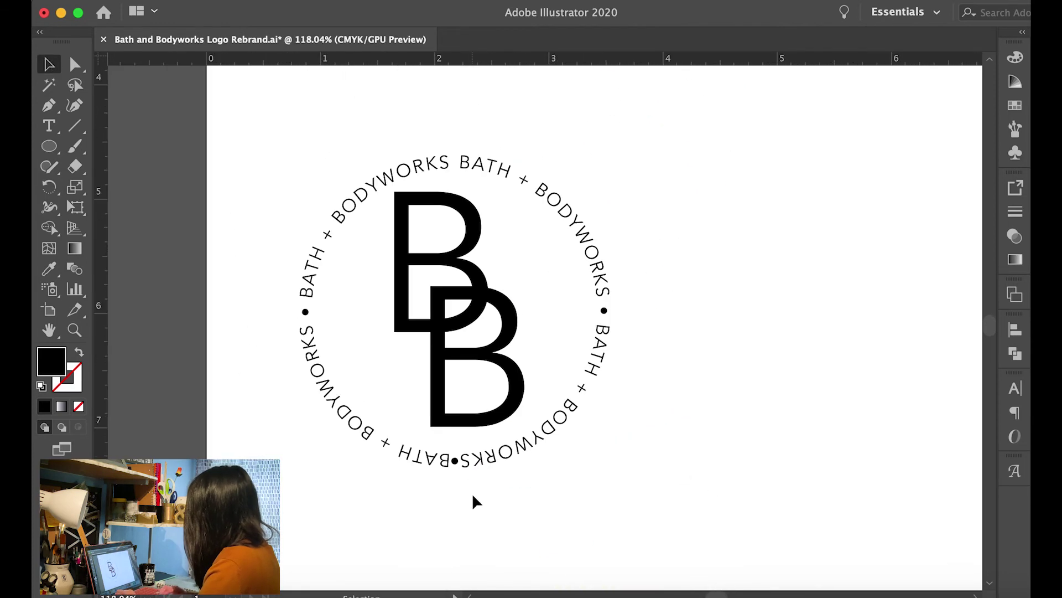
scroll(473, 500, up, 5)
click(491, 310)
drag(490, 310, 505, 304)
scroll(673, 457, down, 5)
scroll(463, 487, up, 6)
drag(545, 329, 545, 360)
scroll(590, 505, down, 8)
click(569, 356)
drag(593, 257, 593, 218)
scroll(587, 528, down, 3)
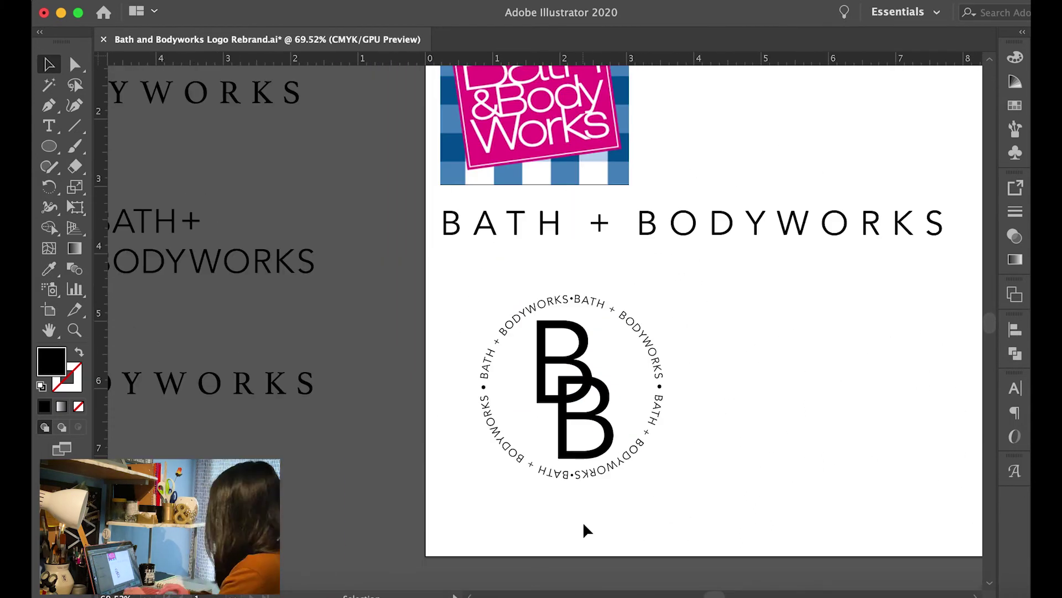
scroll(583, 521, right, 2)
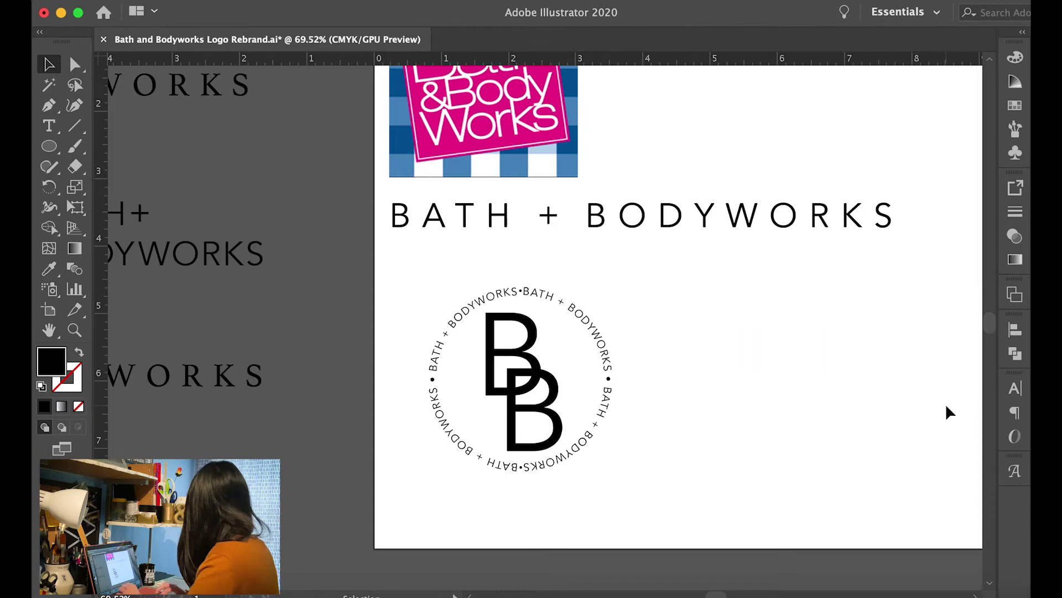
Place a copy of the circular BB badge on the right side of the artboard
scroll(607, 452, right, 4)
click(441, 368)
key(super+h)
key(super+h)
key(super+h)
key(super+h)
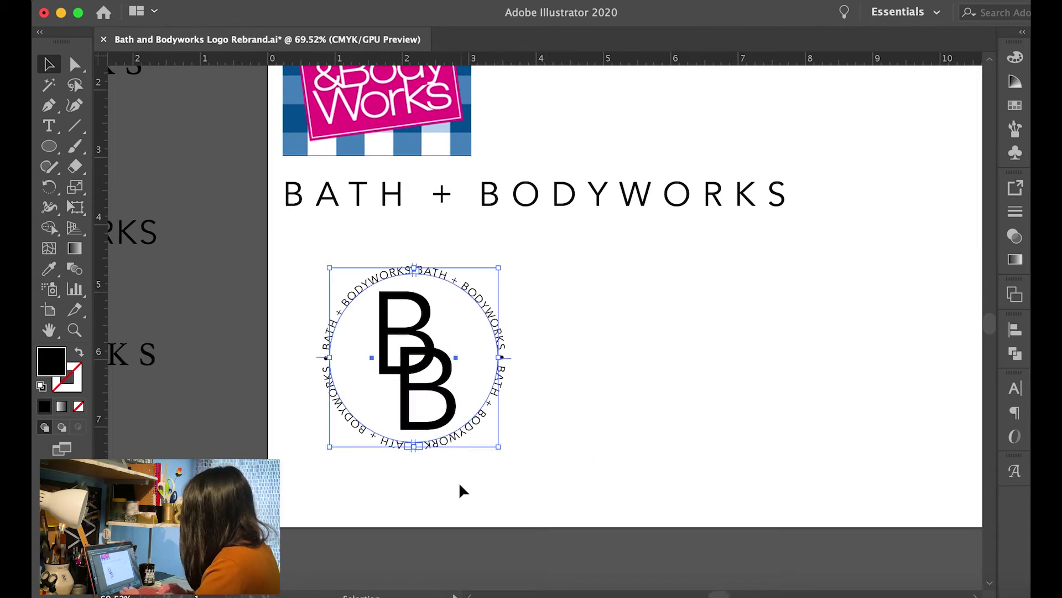
drag(434, 289, 889, 290)
Slightly enlarge the left badge's text ring around the overlapping Bs
scroll(442, 301, left, 2)
click(359, 293)
click(605, 514)
click(562, 418)
click(470, 346)
drag(471, 347, 477, 351)
Draw three small swatch circles below the old blue wordmark, filled with the old logo's dark blue, pink and light blue
scroll(473, 336, right, 3)
scroll(387, 277, up, 4)
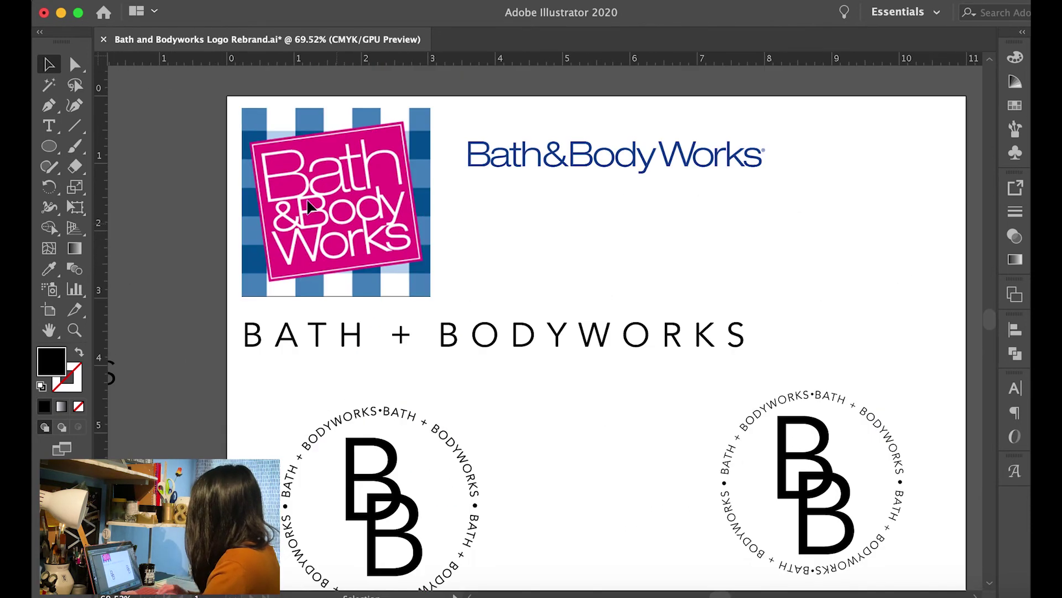
drag(512, 252, 514, 250)
key(v)
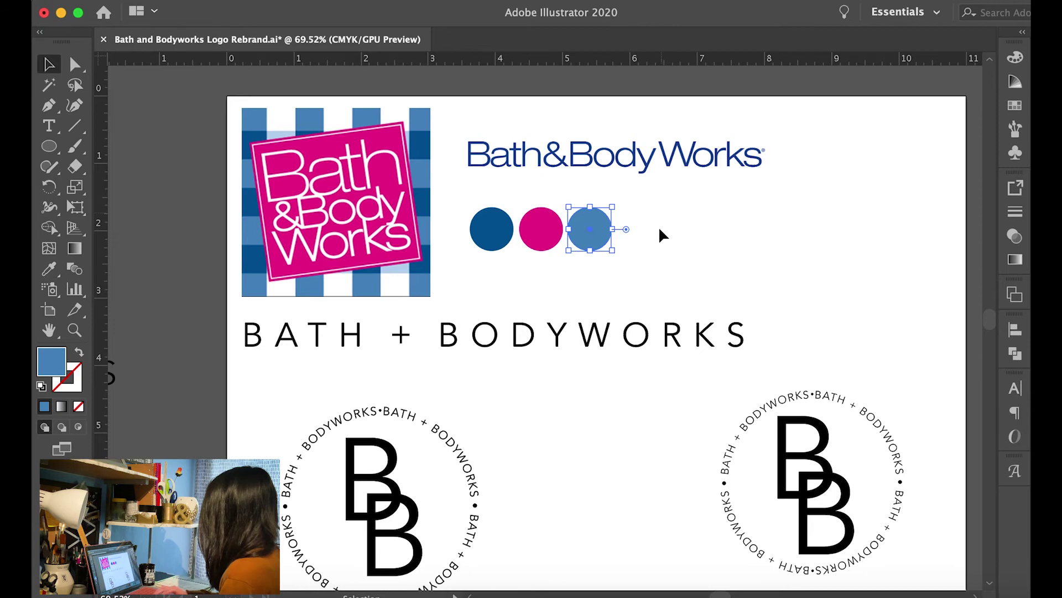
Arrange the right badge's two Bs side by side and centre them inside the text ring
scroll(662, 235, down, 5)
scroll(827, 457, up, 2)
scroll(669, 486, down, 3)
drag(835, 355, 365, 469)
scroll(736, 463, up, 4)
drag(394, 415, 739, 359)
drag(692, 362, 775, 365)
drag(467, 380, 819, 351)
Draw an unfilled, black-stroked circle around the right badge and shrink it slightly toward the text ring
mouse_move(556, 228)
mouse_down()
mouse_move(849, 522)
mouse_move(858, 516)
mouse_up()
key(shift+x)
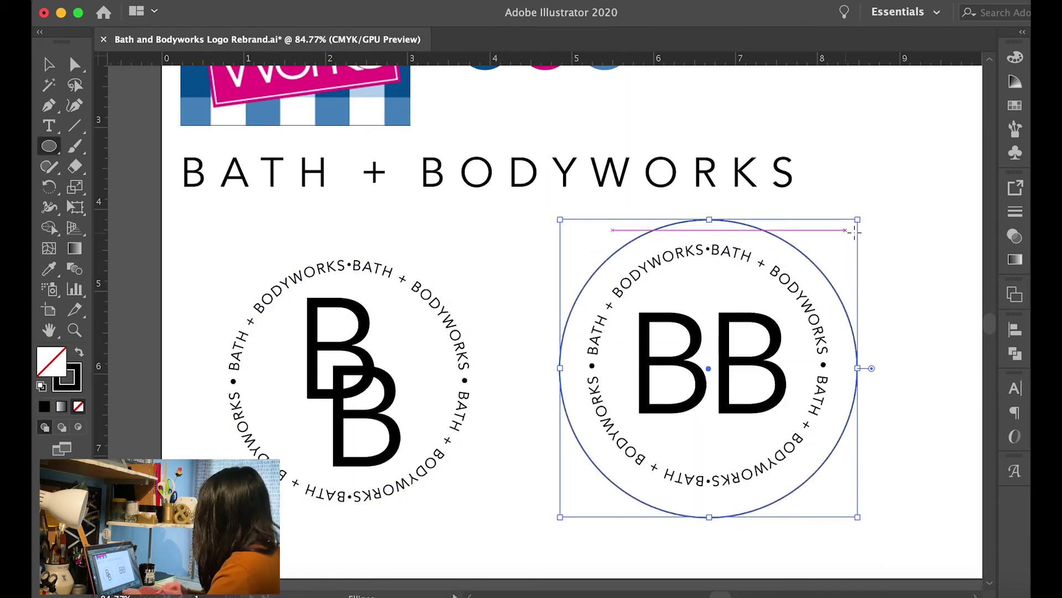
drag(858, 219, 847, 232)
key(v)
click(446, 285)
scroll(446, 284, down, 2)
scroll(446, 284, down, 1)
scroll(704, 422, up, 1)
Fill the right badge's outer circle with the pink swatch colour and send it behind the lettering
click(657, 330)
click(737, 377)
scroll(639, 254, up, 3)
scroll(639, 254, left, 3)
click(645, 334)
key(i)
click(536, 196)
key(v)
key(super+shift+bracketleft)
Try the light blue swatch colour on the badge's circle and undo it
click(48, 271)
click(572, 200)
key(super+z)
Change the BB letters on the pink badge to white
key(v)
click(609, 432)
click(1015, 57)
click(814, 75)
click(691, 337)
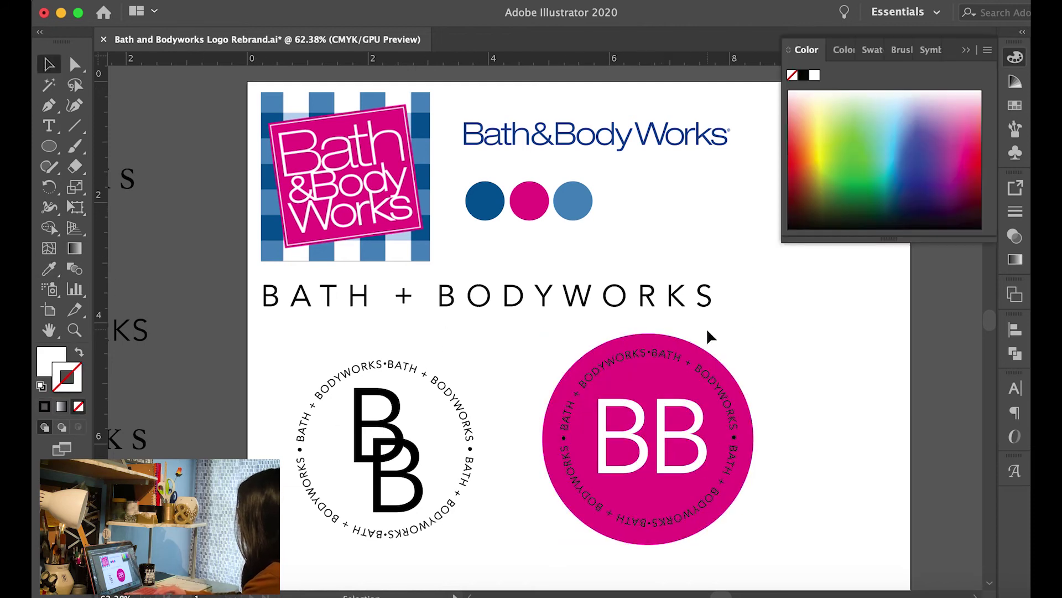
Change the circular text on the pink badge to white
click(379, 339)
click(852, 481)
scroll(852, 481, down, 1)
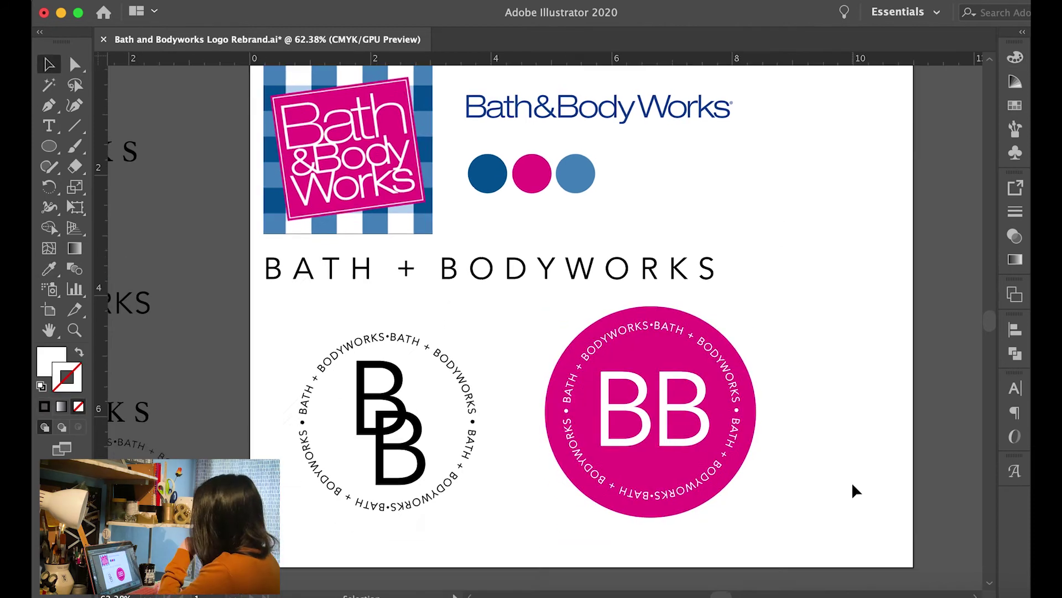
Add centre guides through the pink badge's BB letters and align the circular text ring to them
scroll(852, 485, up, 5)
click(578, 303)
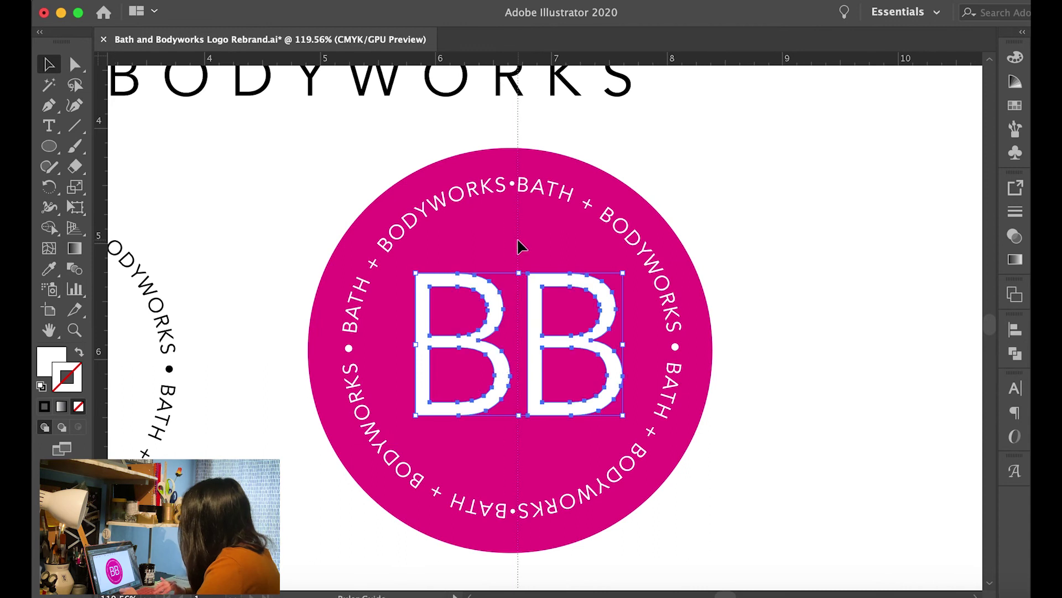
click(561, 208)
click(560, 208)
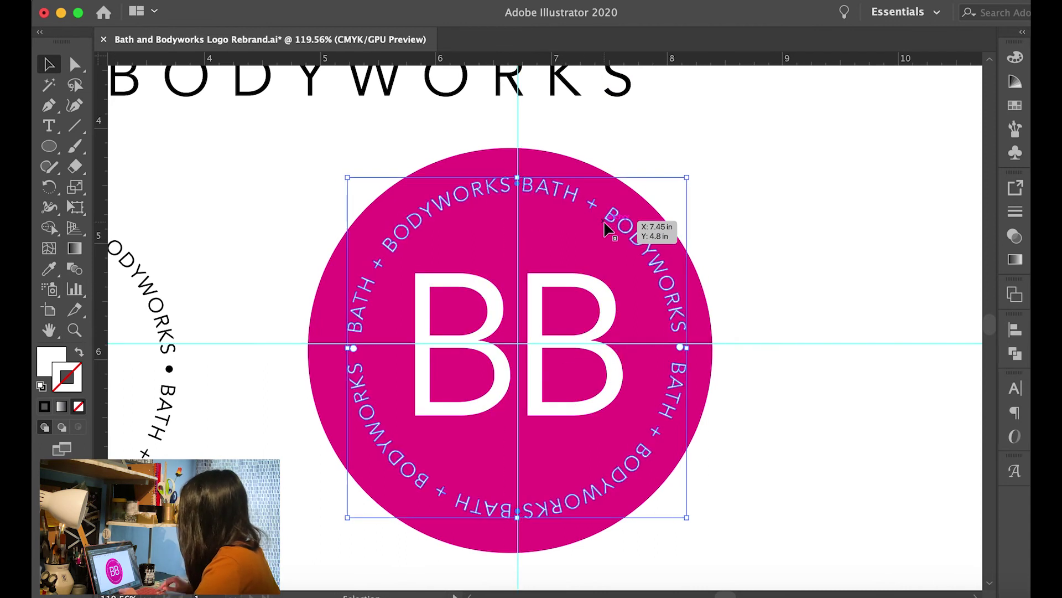
scroll(834, 372, down, 3)
scroll(699, 510, down, 4)
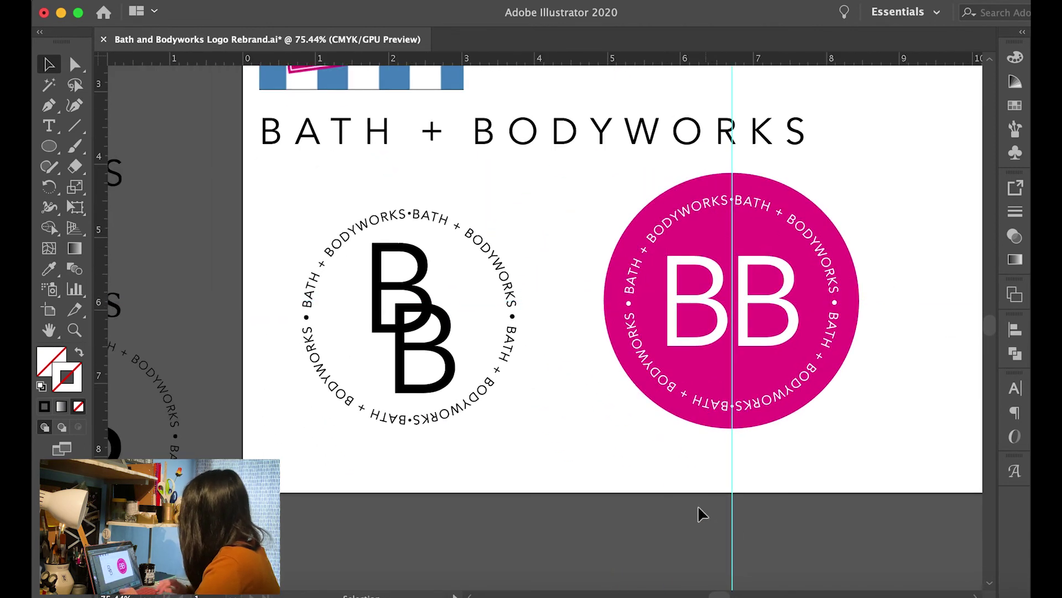
Paste a copy of the pink circle behind the left badge's lettering and turn its fill into a pink outline
key(super+v)
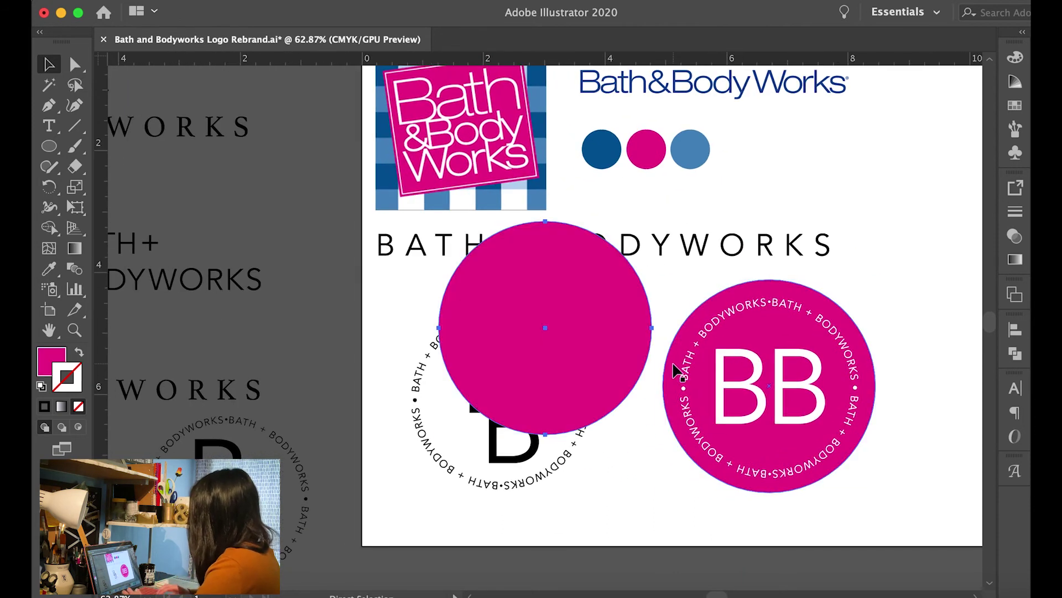
drag(612, 321, 569, 397)
key(super+shift+bracketleft)
scroll(626, 492, up, 1)
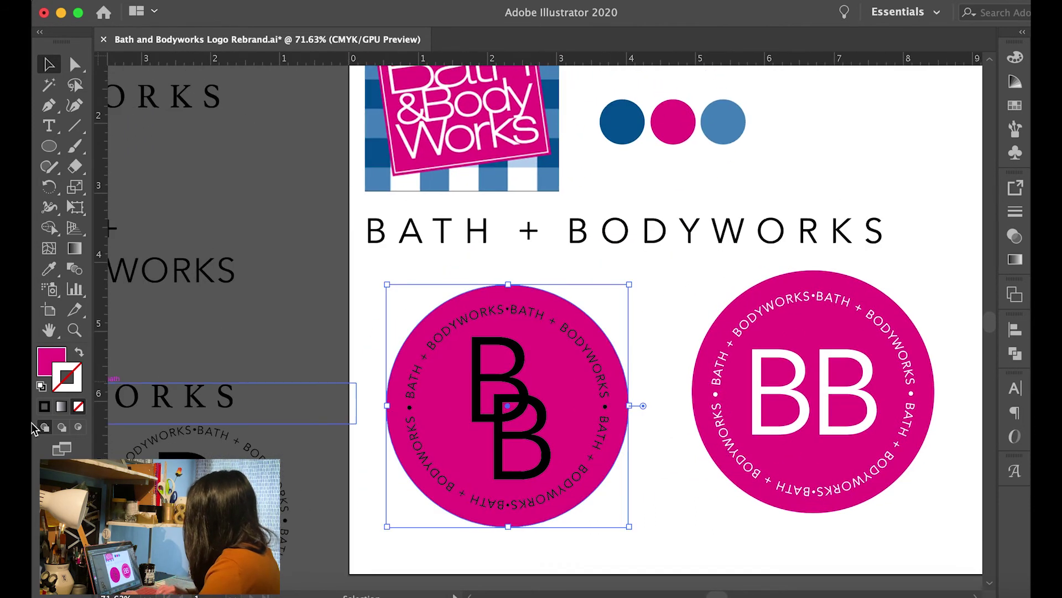
key(shift+x)
Place centre guides on the left badge's overlapping BB letters and centre the text ring and outer circle on them
scroll(709, 503, up, 5)
click(487, 253)
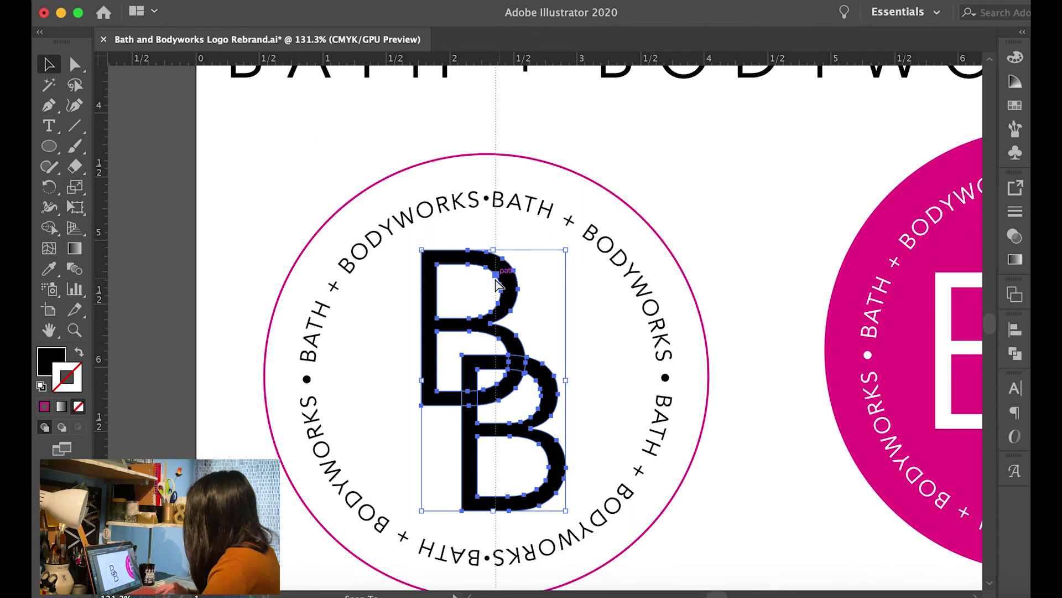
click(396, 224)
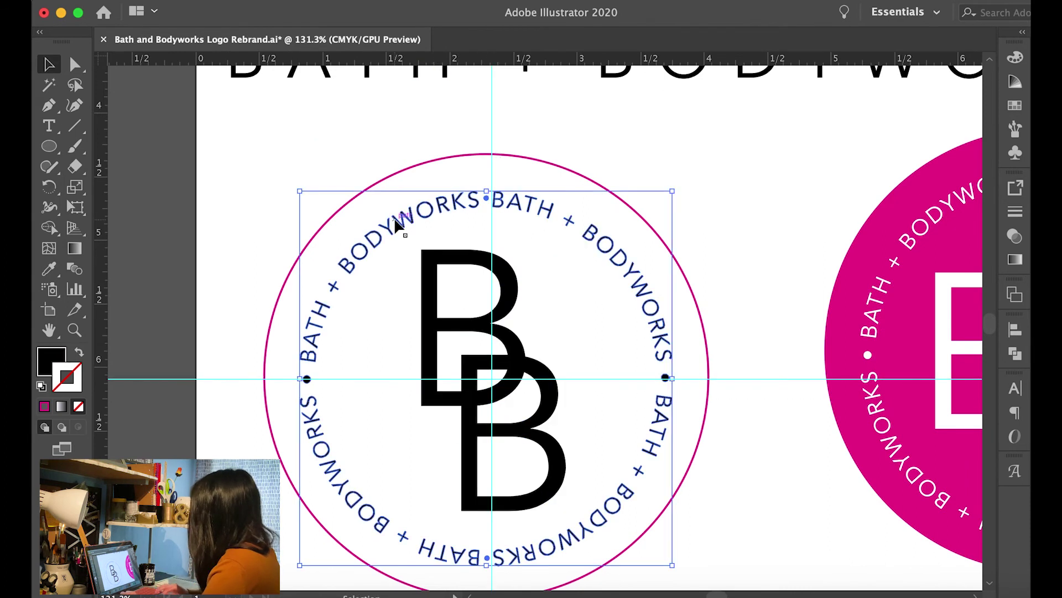
click(520, 151)
scroll(774, 177, down, 5)
click(774, 177)
scroll(593, 355, left, 3)
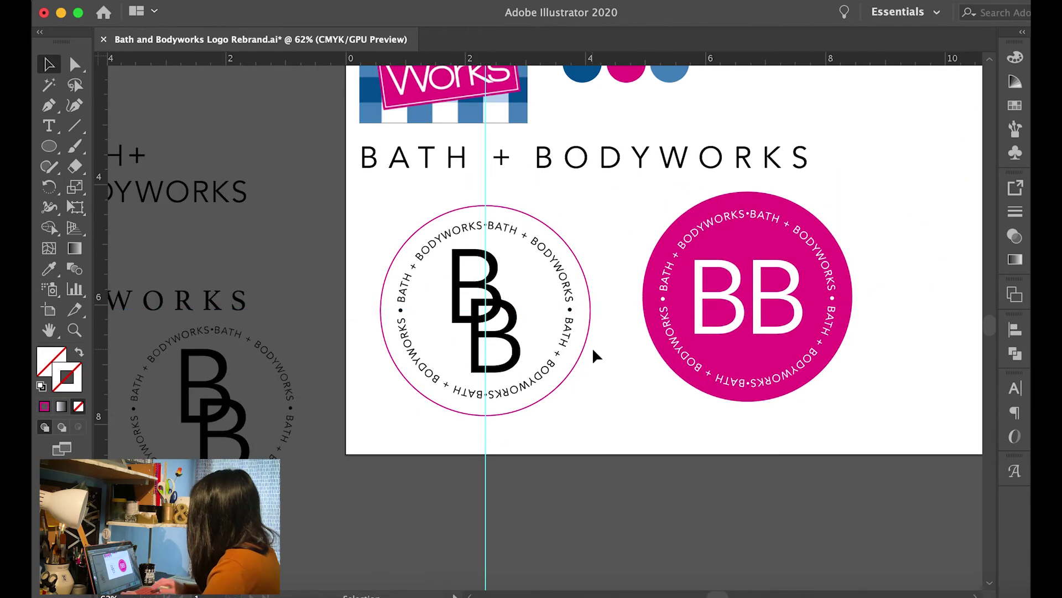
Remove the remaining guide and move the pink badge off the artboard's lower area toward its upper right edge
scroll(540, 505, down, 2)
scroll(572, 498, down, 2)
drag(654, 388, 899, 202)
scroll(580, 348, up, 2)
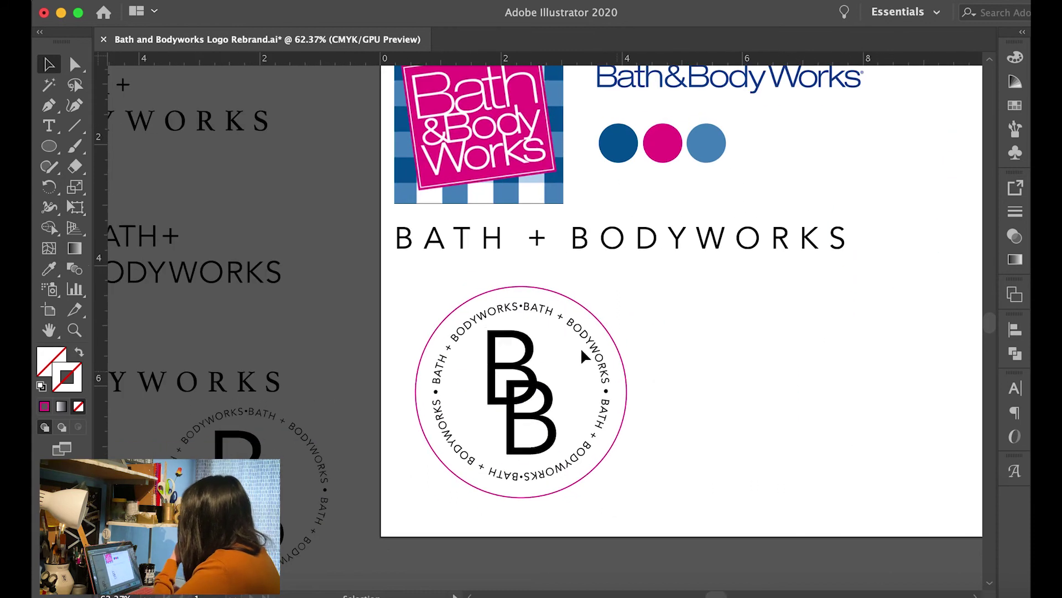
Try the pink swatch colour on the left badge's BB letters and light blue on its text ring, and undo it
click(682, 147)
super+click(671, 238)
super+click(599, 358)
click(706, 143)
key(v)
click(659, 377)
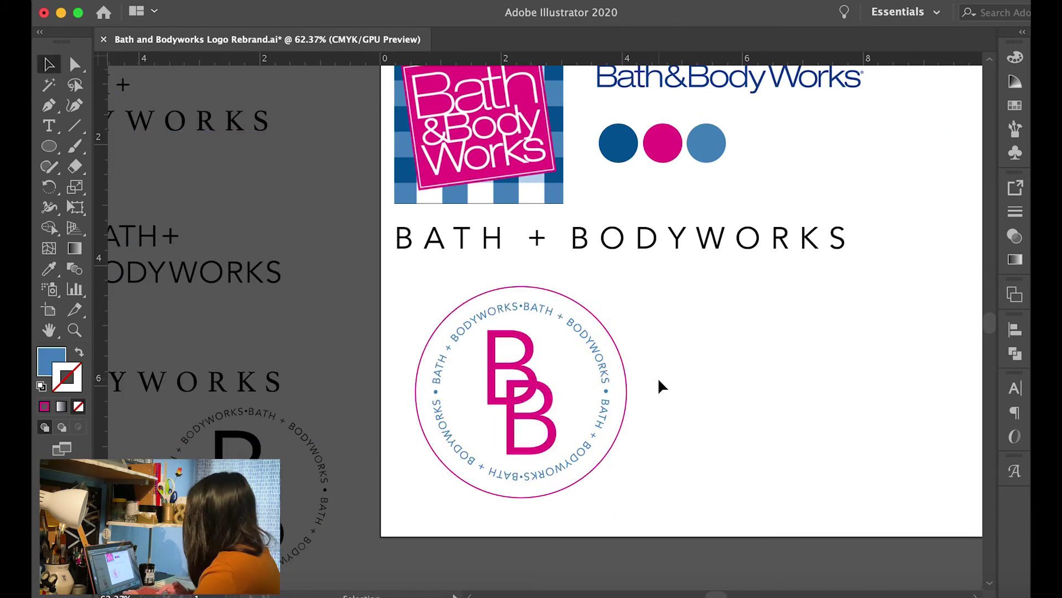
key(super+z)
key(super+z)
Give the left badge's outer circle a black stroke with no fill
scroll(771, 407, down, 3)
click(620, 437)
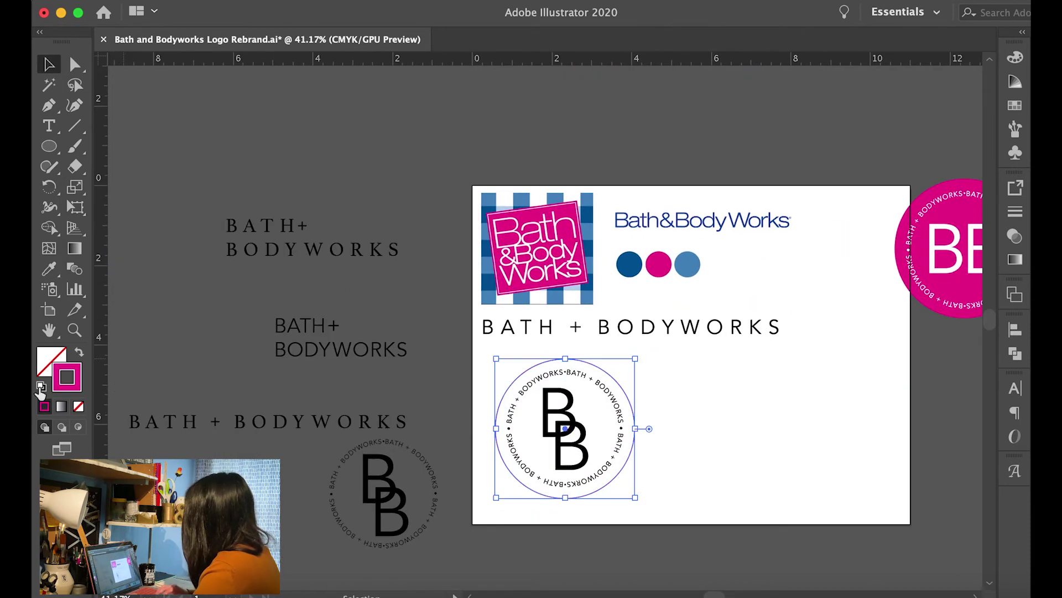
key(F6)
Add a new artboard to the document
click(965, 51)
scroll(713, 394, down, 2)
click(1015, 294)
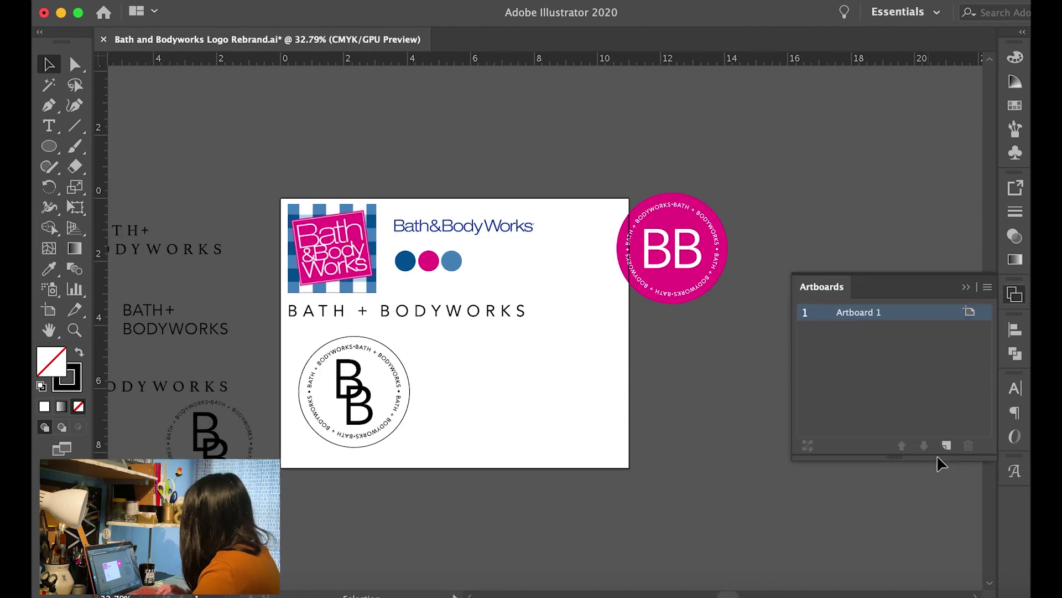
click(937, 455)
Move the palette circles, wordmark and outlined BB badge to a separate artboard, with the wordmark left-aligned beneath the palette circles
scroll(443, 426, up, 2)
drag(332, 357, 873, 280)
scroll(710, 258, left, 5)
drag(855, 240, 456, 386)
scroll(443, 382, left, 3)
click(410, 382)
drag(654, 164, 614, 102)
scroll(498, 194, right, 3)
drag(382, 218, 493, 277)
drag(449, 252, 767, 198)
scroll(656, 341, left, 3)
drag(254, 258, 534, 242)
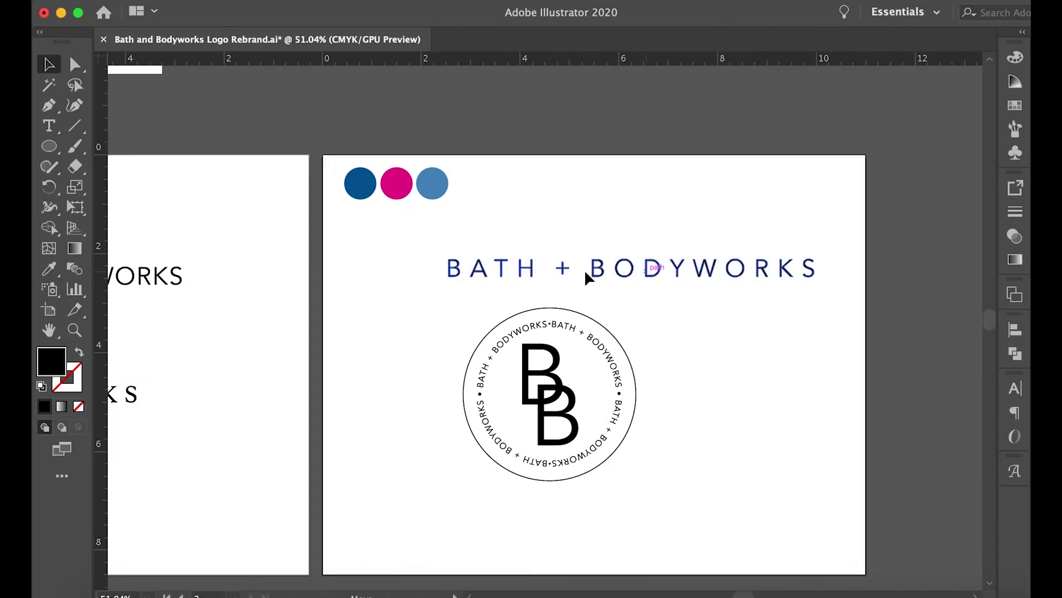
click(467, 308)
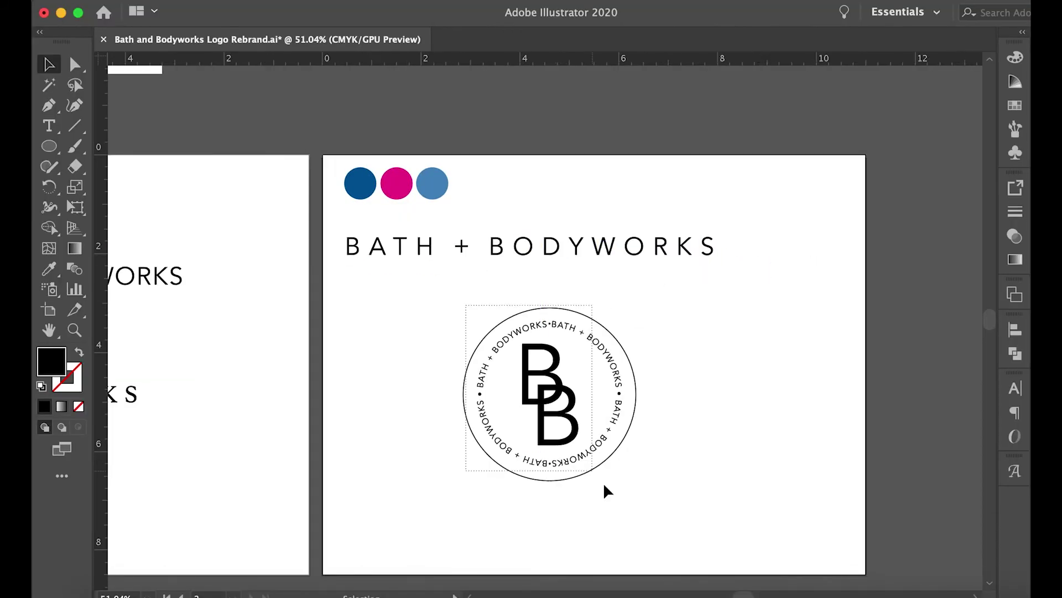
Shrink the outlined BB badge and place it beneath the start of the wordmark
click(576, 369)
scroll(583, 548, up, 3)
scroll(430, 380, down, 3)
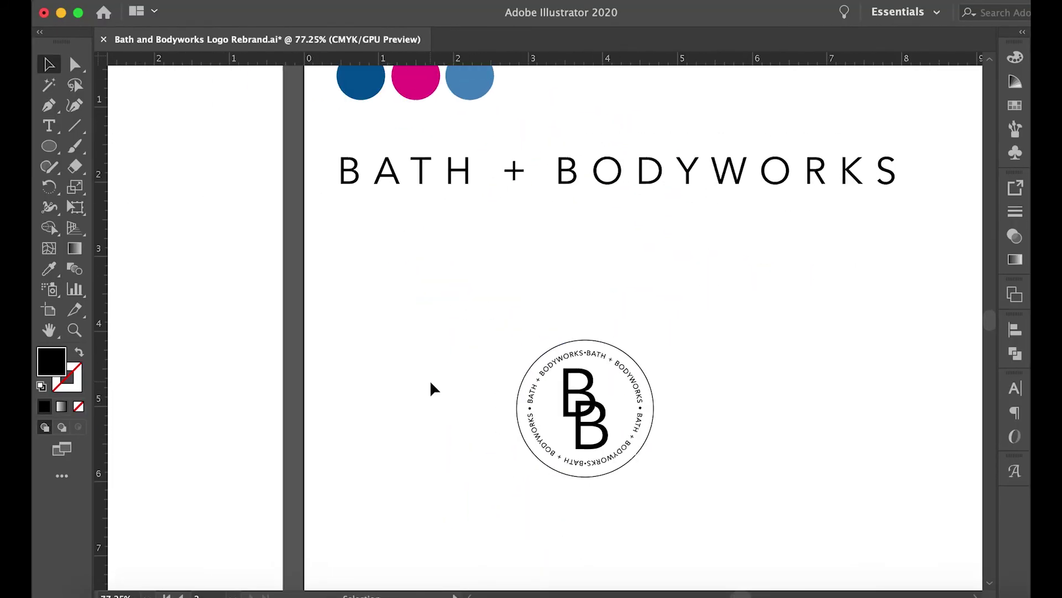
drag(529, 374, 340, 297)
Duplicate the wordmark directly below the original and colour the copy with the dark blue swatch
scroll(590, 379, up, 3)
drag(501, 237, 592, 285)
key(i)
click(393, 140)
Duplicate the outlined badge beside the original and colour the copy's BB letters dark blue
scroll(422, 304, down, 2)
click(423, 303)
scroll(578, 412, up, 2)
click(578, 412)
key(i)
click(625, 304)
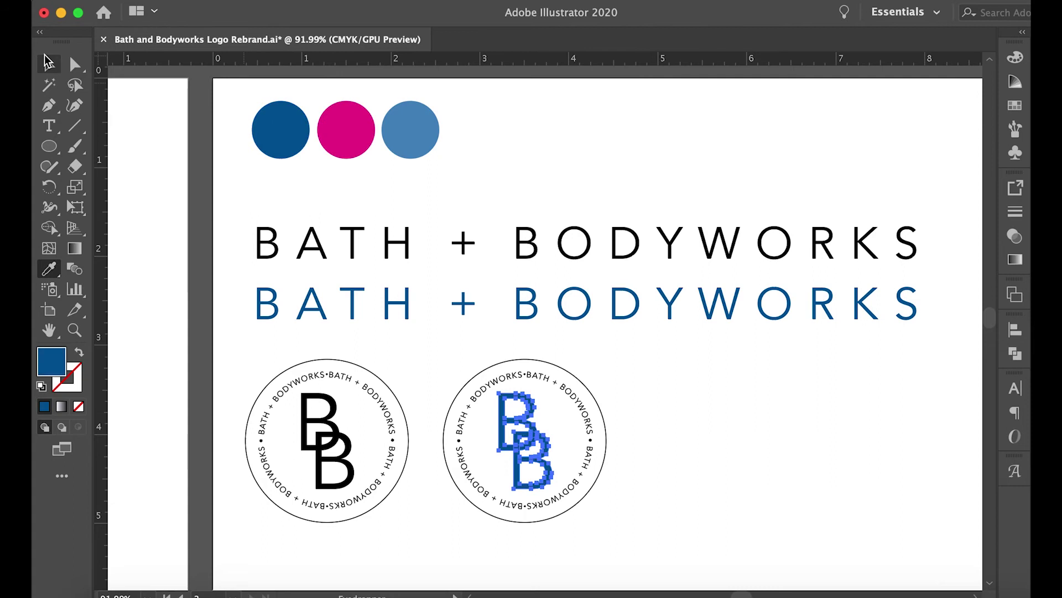
Colour the duplicate badge's text ring light blue and give its outer circle a pink stroke
click(49, 65)
key(i)
click(443, 123)
key(shift+x)
key(v)
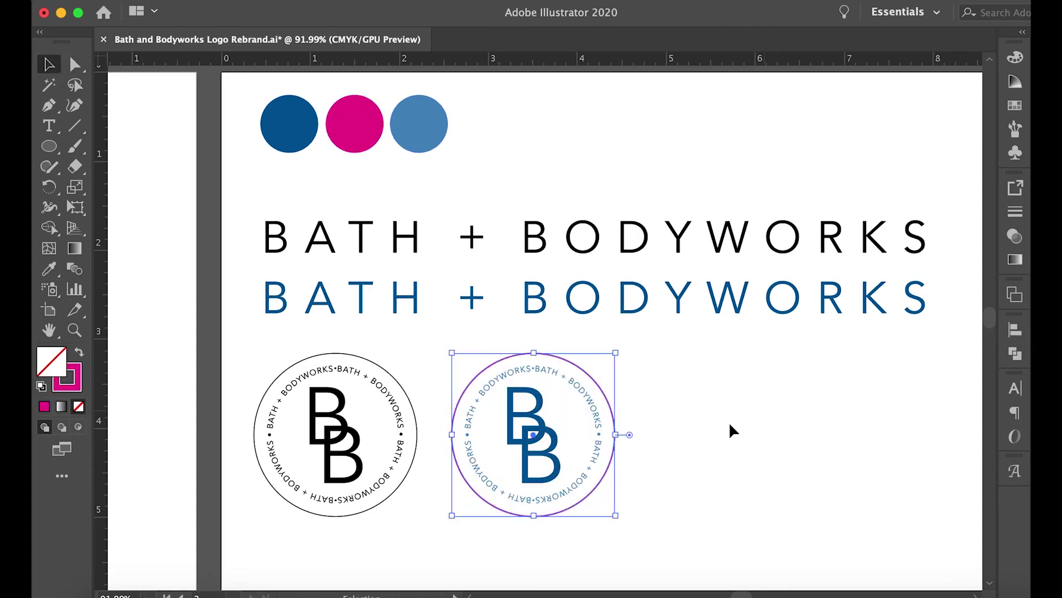
Duplicate the black outlined badge directly below the original
click(729, 422)
scroll(729, 421, up, 2)
scroll(576, 431, left, 3)
scroll(423, 444, down, 3)
click(524, 316)
mouse_move(524, 316)
mouse_down()
mouse_move(542, 453)
mouse_move(553, 426)
mouse_up()
Give the lower badge copy a solid black circle with white letters and ring text
key(shift+x)
click(77, 378)
click(768, 443)
scroll(386, 526, down, 2)
Duplicate the solid black badge to its right and fill the copy's circle with the pink swatch colour
drag(387, 527, 710, 387)
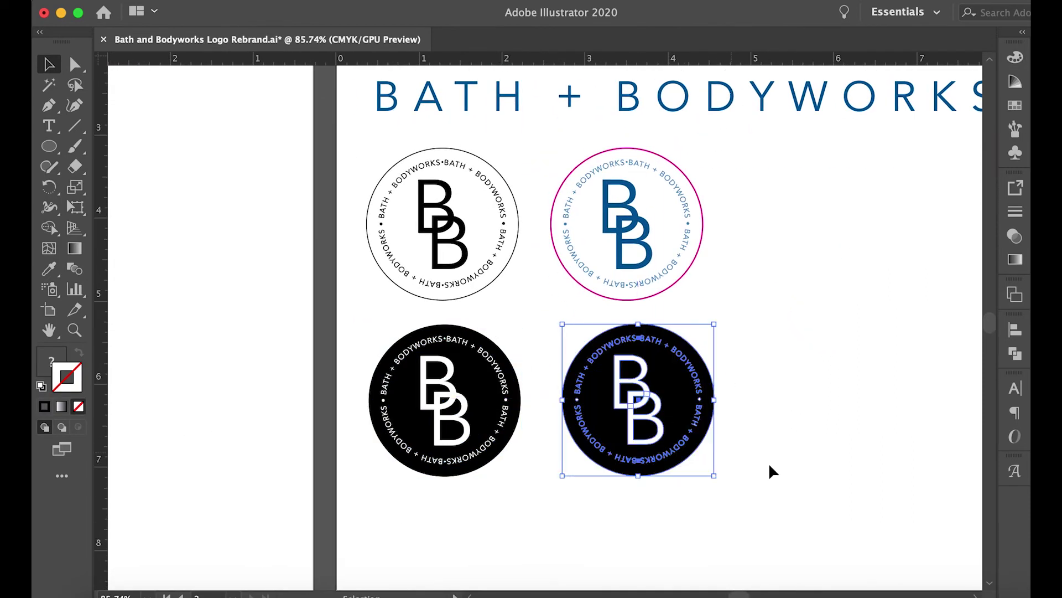
key(i)
click(553, 217)
Duplicate the solid badge again to the right of the pink one and fill its circle with the dark blue swatch colour
scroll(553, 284, down, 1)
scroll(557, 496, right, 3)
drag(545, 375, 729, 378)
key(i)
scroll(487, 141, up, 5)
click(275, 164)
scroll(275, 164, down, 5)
scroll(498, 277, up, 3)
scroll(497, 276, down, 2)
key(v)
click(727, 244)
Round the outer upper-left corner of the first B in the black wordmark
scroll(726, 244, up, 3)
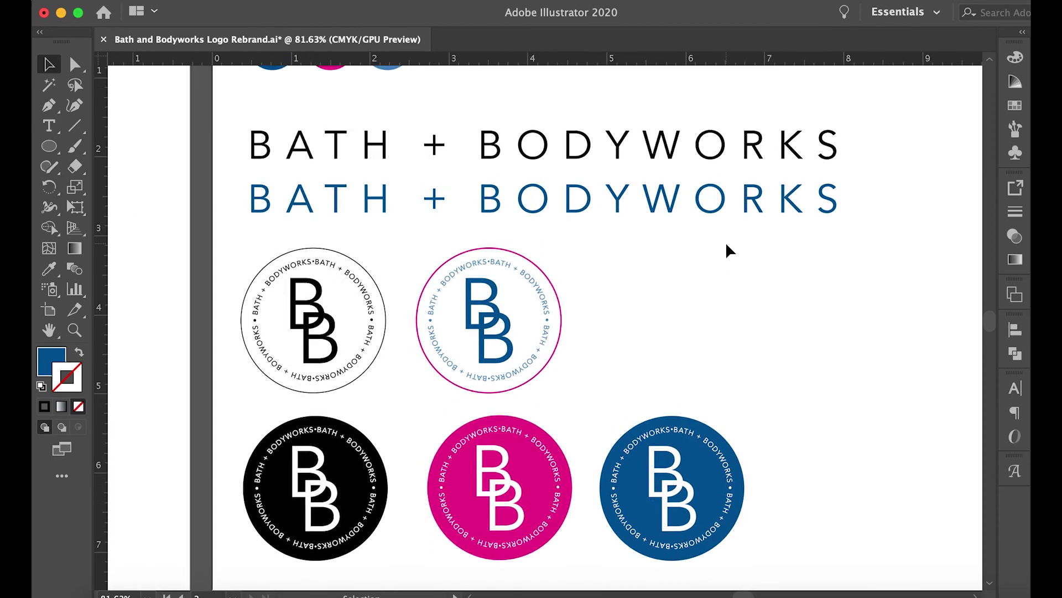
scroll(725, 241, up, 1)
scroll(726, 242, down, 3)
scroll(248, 230, up, 5)
key(a)
scroll(248, 229, down, 2)
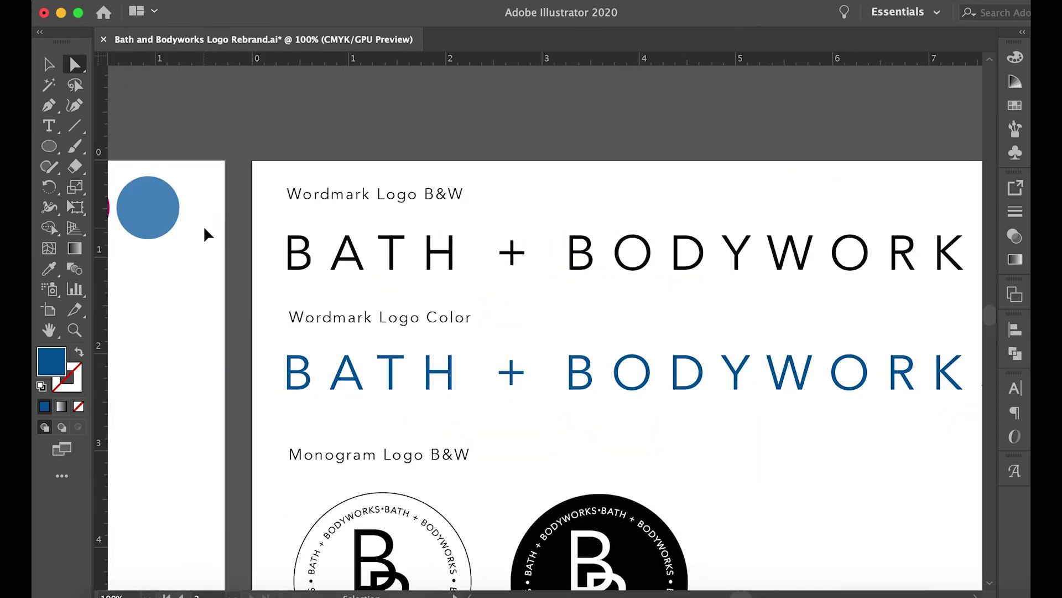
scroll(203, 226, up, 6)
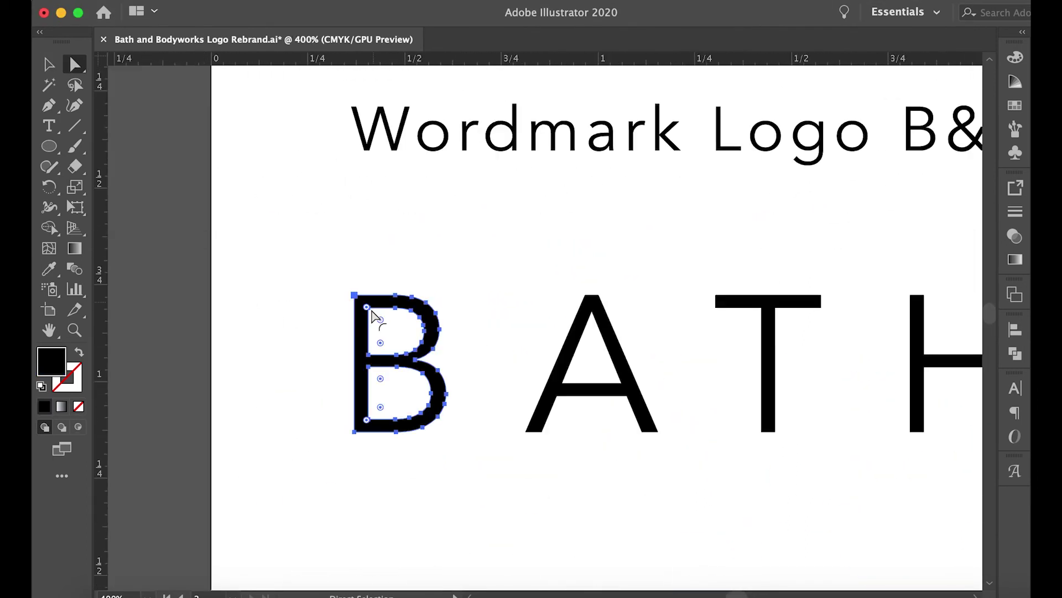
scroll(377, 345, up, 2)
double_click(357, 288)
click(389, 171)
drag(356, 285, 368, 299)
scroll(275, 293, down, 7)
scroll(275, 294, up, 1)
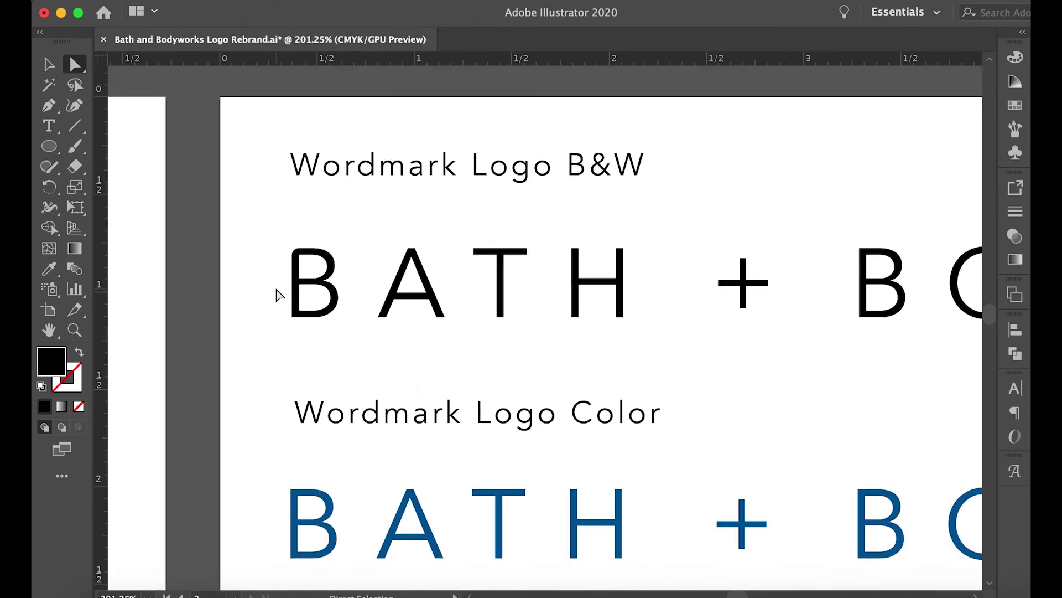
Round the outer lower-left corner of the first B in the black wordmark to match its upper corner
scroll(275, 294, down, 3)
scroll(276, 293, up, 5)
scroll(277, 293, up, 4)
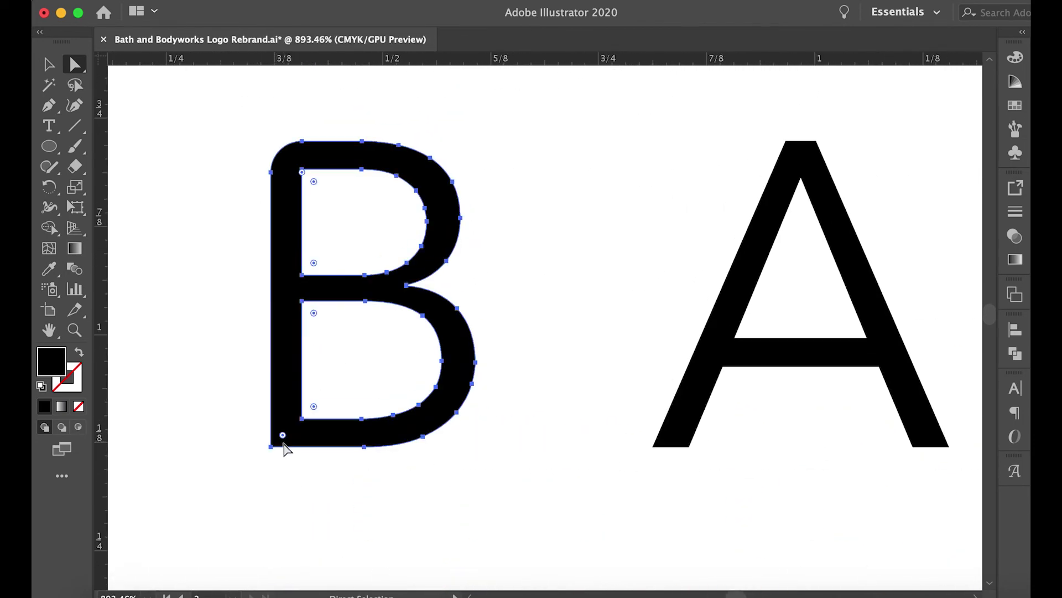
scroll(296, 531, down, 8)
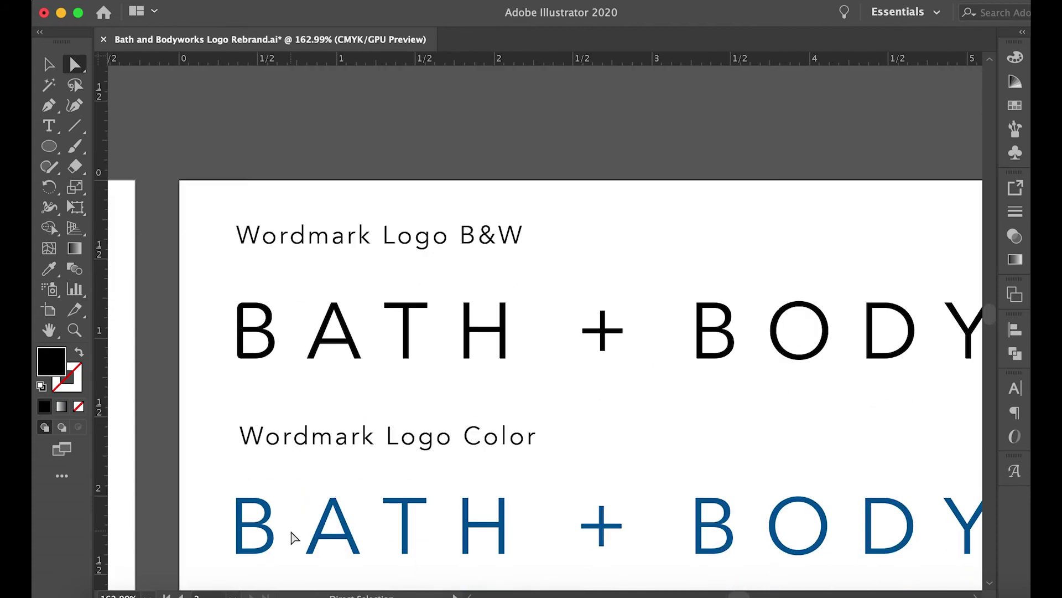
Try rounding the outer left corners of the outlined monogram's BB letters with a radius of about 0.04 in
scroll(294, 537, left, 3)
scroll(293, 536, down, 1)
scroll(293, 537, down, 4)
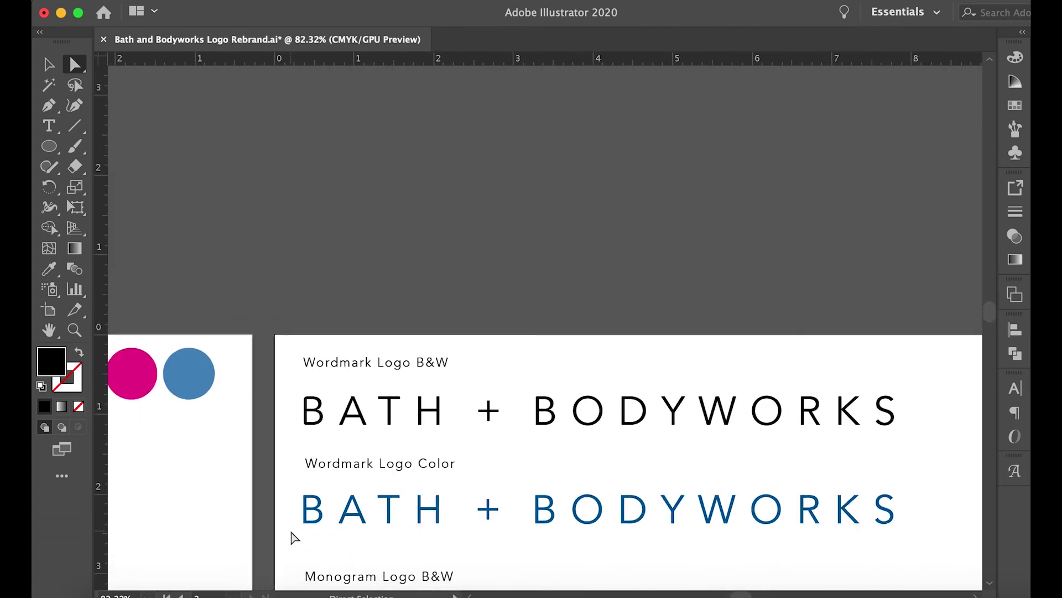
scroll(293, 537, down, 5)
scroll(293, 537, left, 3)
scroll(293, 537, up, 8)
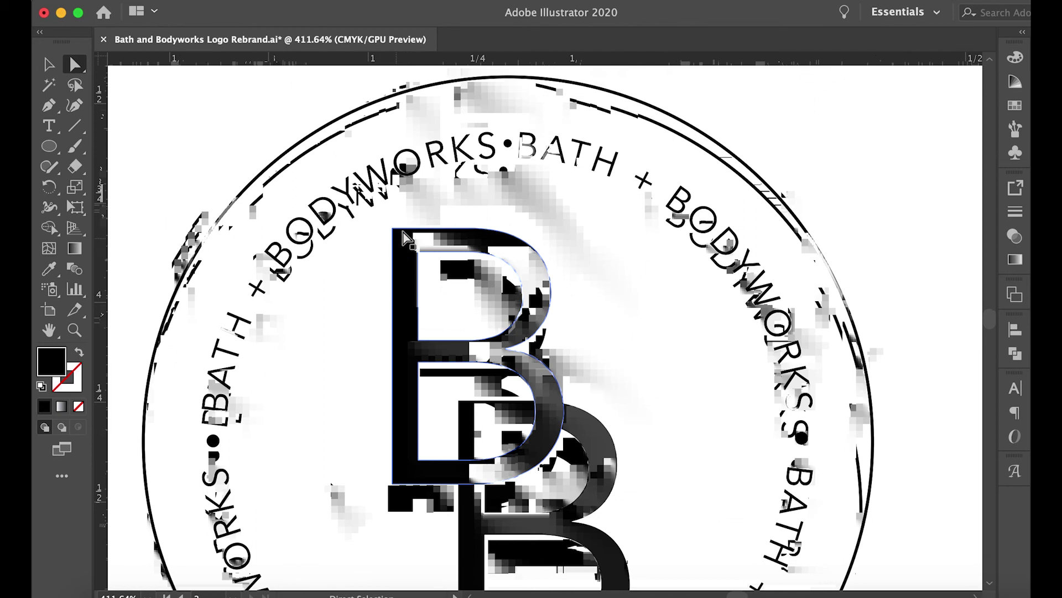
click(406, 245)
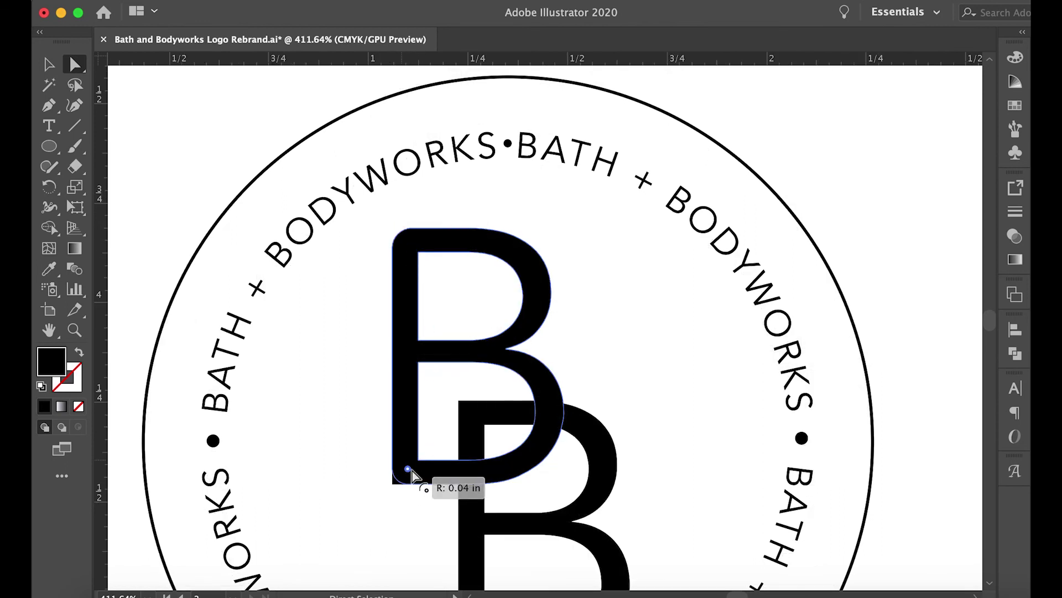
scroll(369, 518, down, 3)
drag(453, 315, 461, 326)
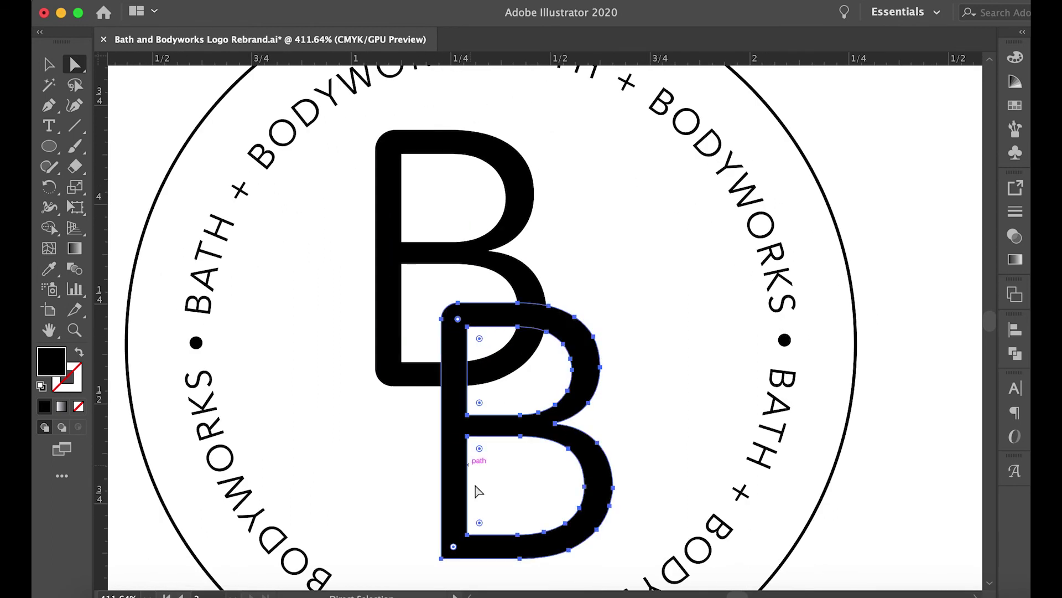
scroll(382, 526, down, 5)
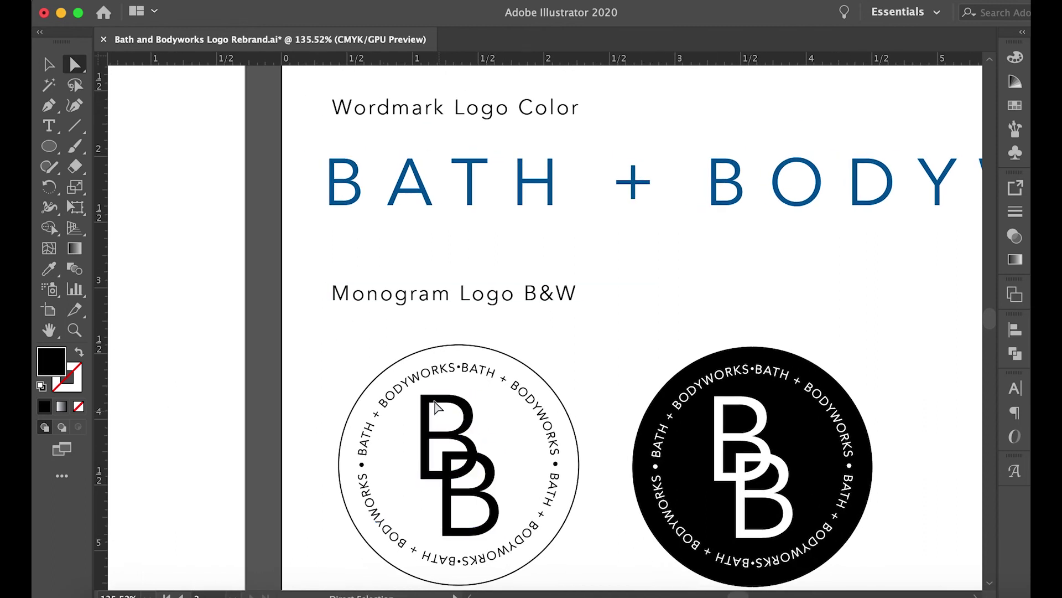
Adjust the outer left corner rounding of the upper B in the outlined black-and-white monogram
scroll(443, 419, up, 5)
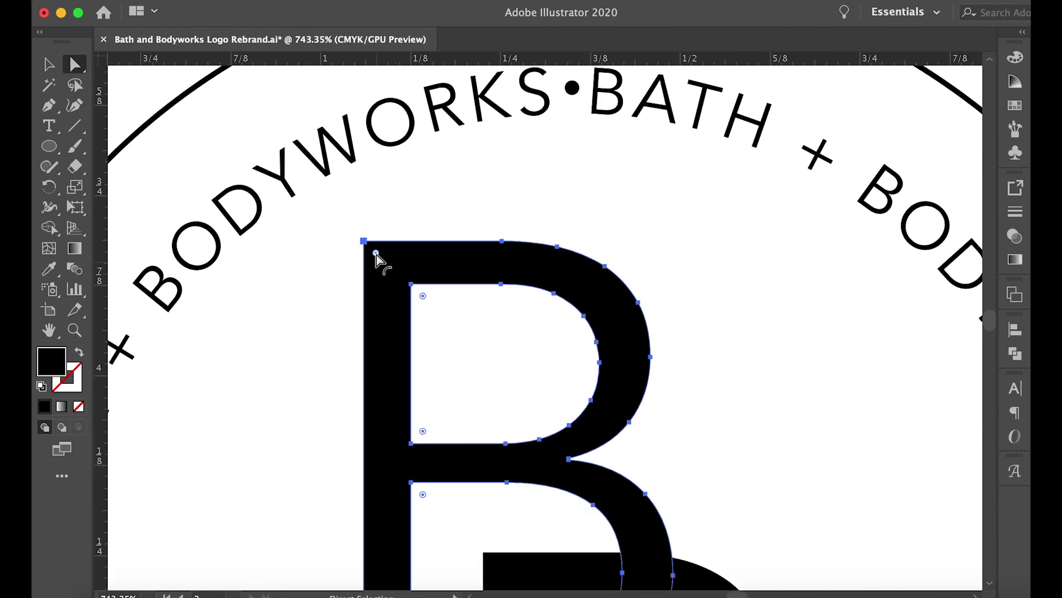
scroll(321, 299, down, 5)
double_click(479, 325)
click(396, 174)
scroll(459, 329, down, 5)
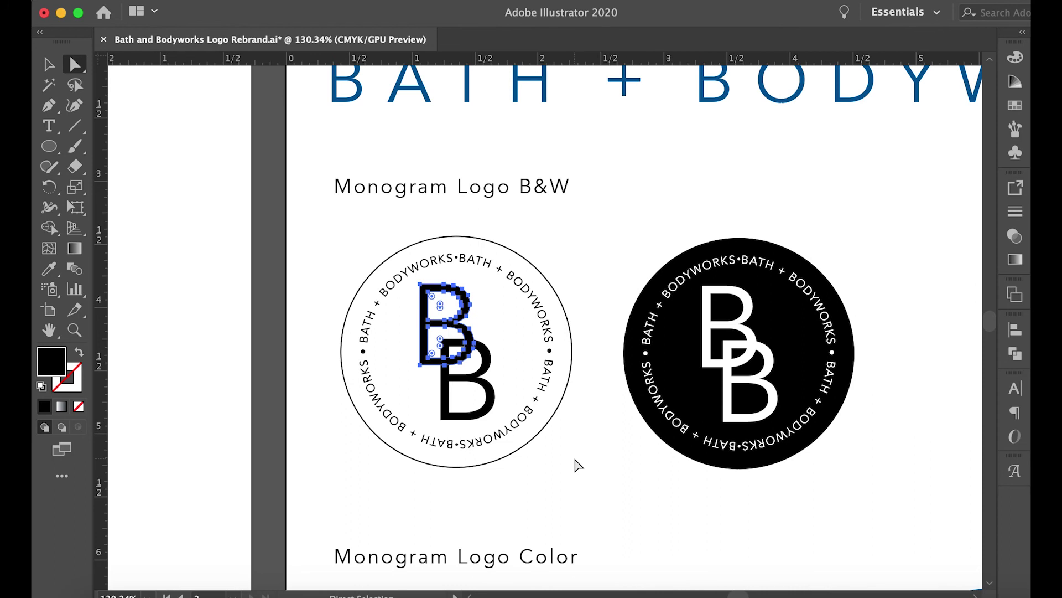
Redo the outer upper-left corner of the black wordmark's first B with a smaller rounding
scroll(579, 465, up, 5)
scroll(334, 305, up, 10)
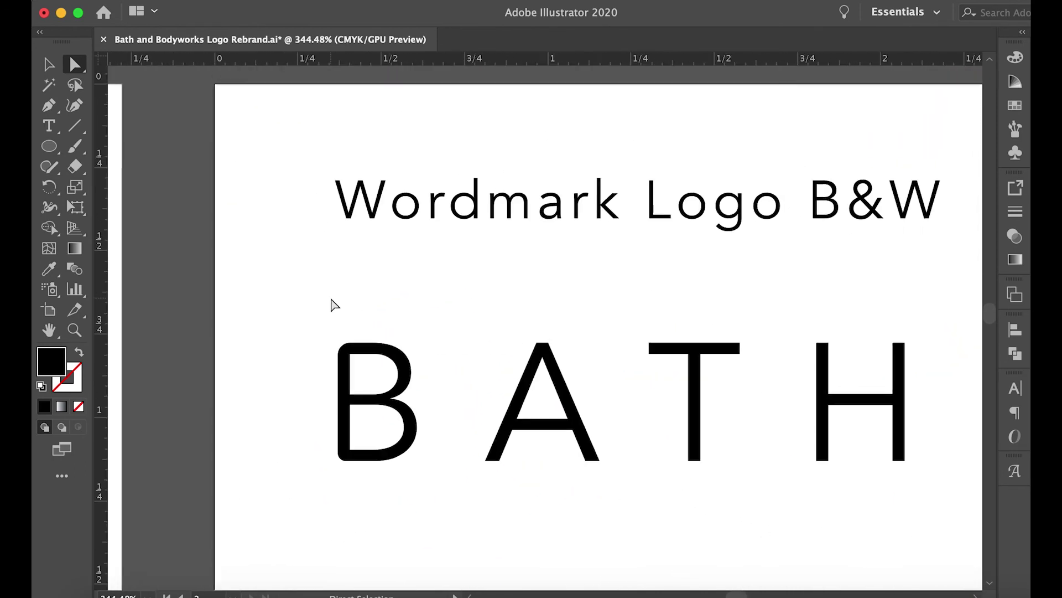
scroll(334, 305, up, 1)
scroll(360, 346, up, 6)
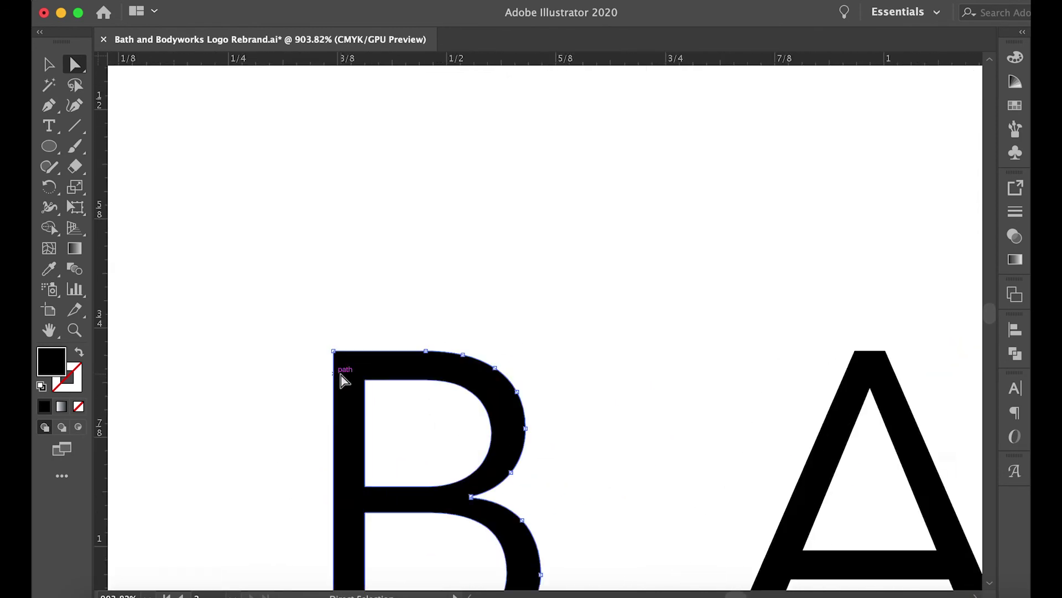
scroll(230, 324, down, 7)
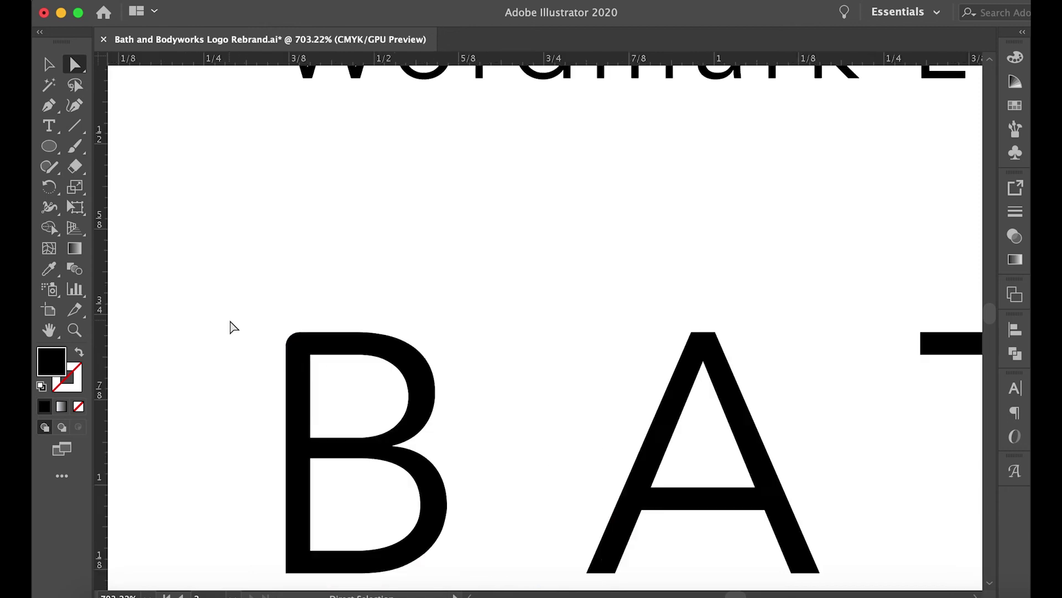
scroll(230, 325, up, 3)
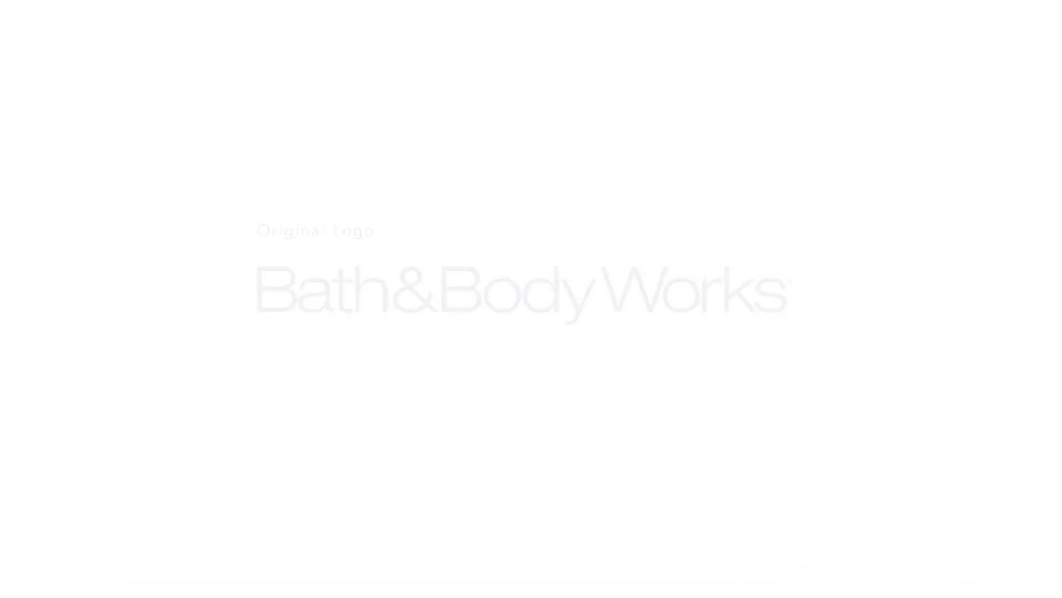